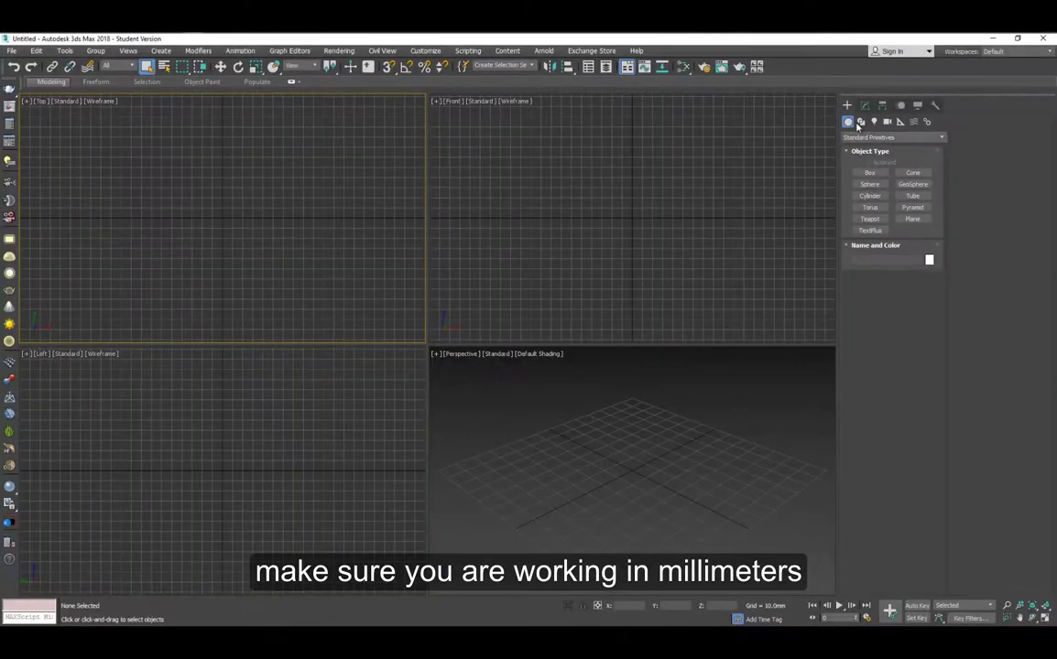
# Create a six-sided NGon spline at the origin with a 30 mm radius
pyautogui.click(860, 122)
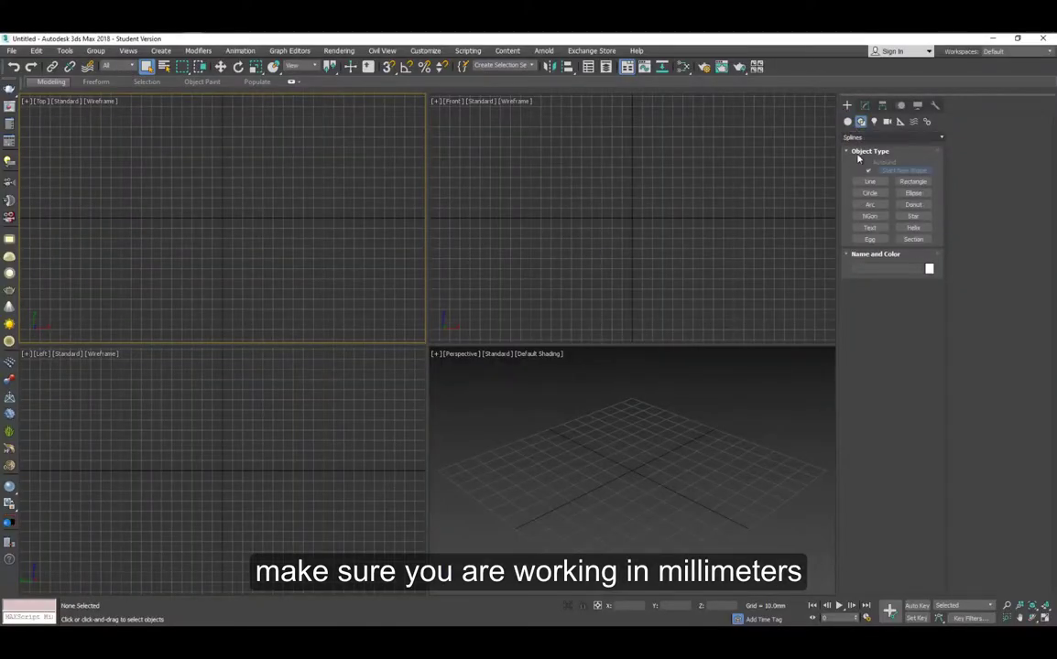
pyautogui.click(867, 217)
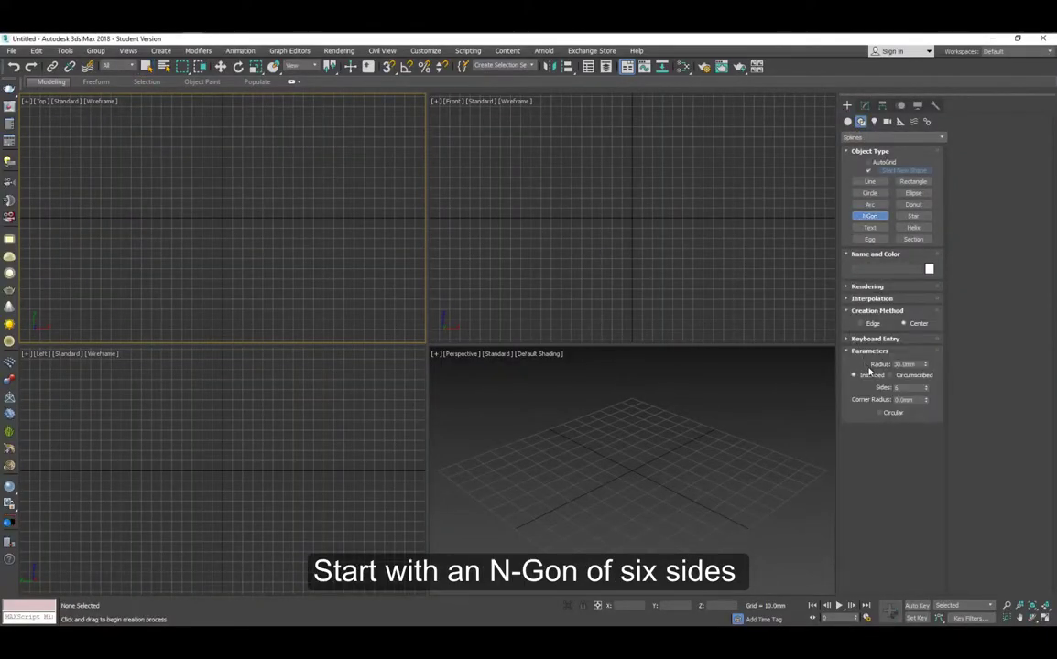
pyautogui.click(885, 340)
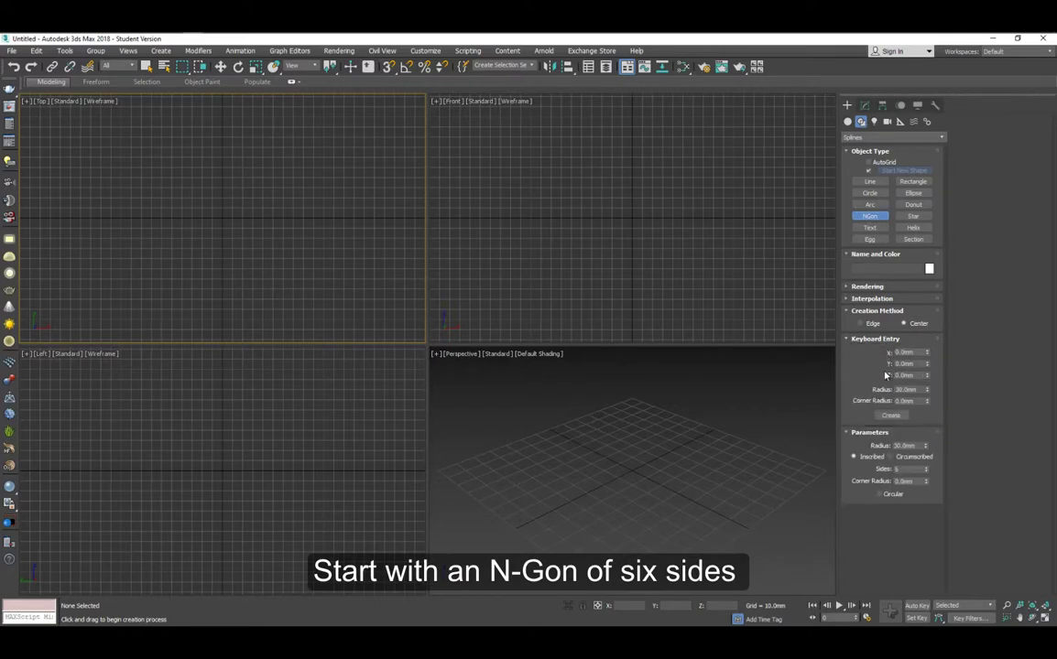
pyautogui.doubleClick(893, 389)
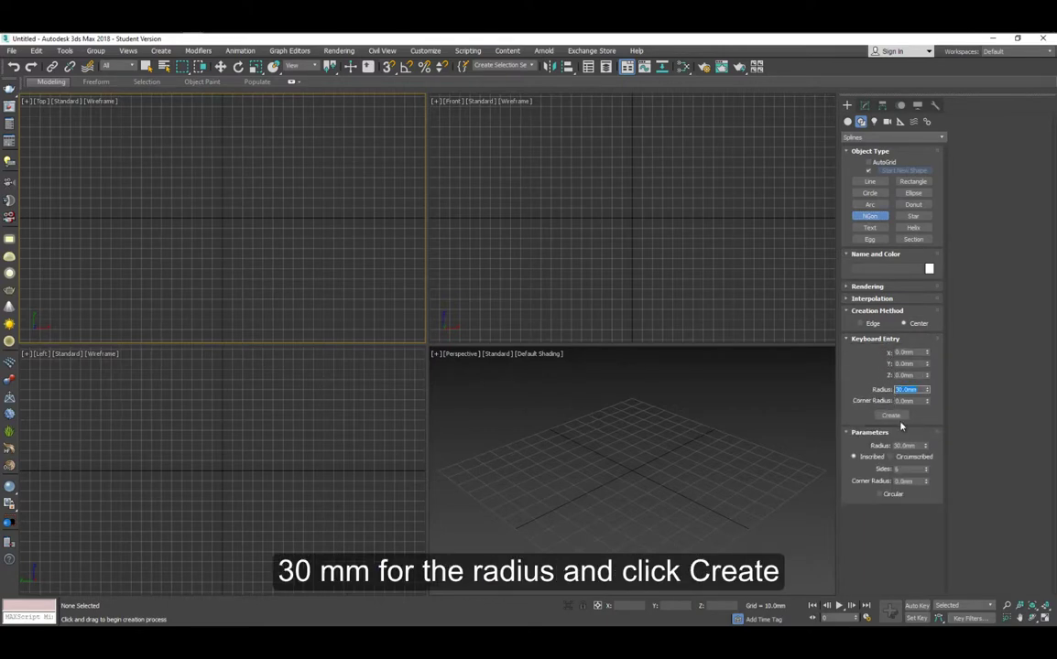
pyautogui.moveTo(902, 469); pyautogui.dragTo(895, 468)
pyautogui.click(890, 416)
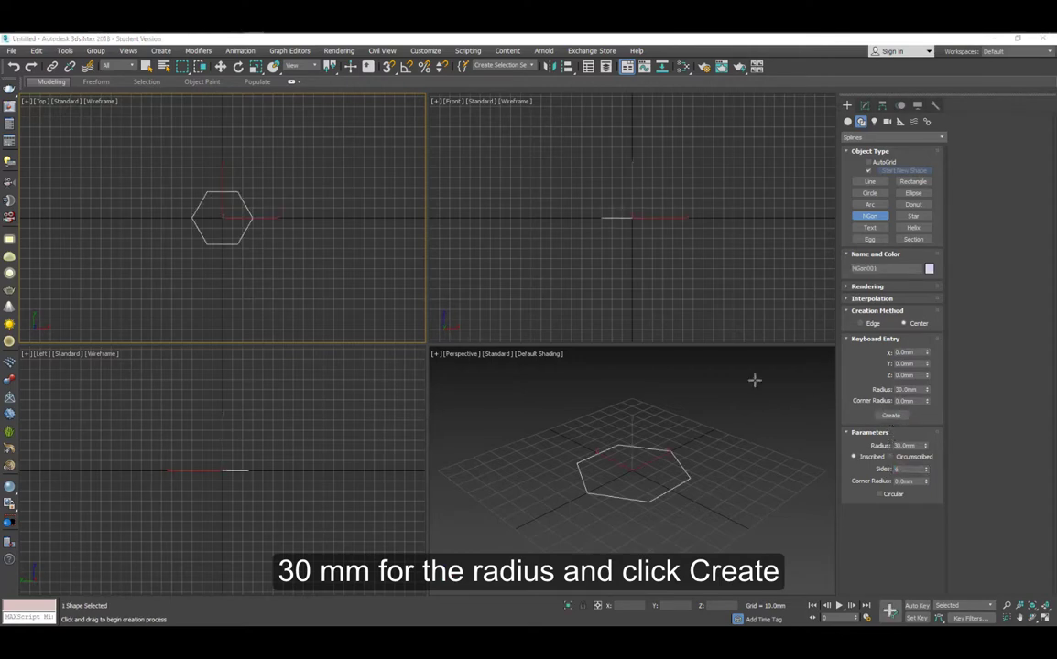
# Create an unsmoothed cylinder at the origin with 8 mm radius, 10 mm height, 5 height segments and 18 sides, showing edged faces in perspective
pyautogui.click(848, 122)
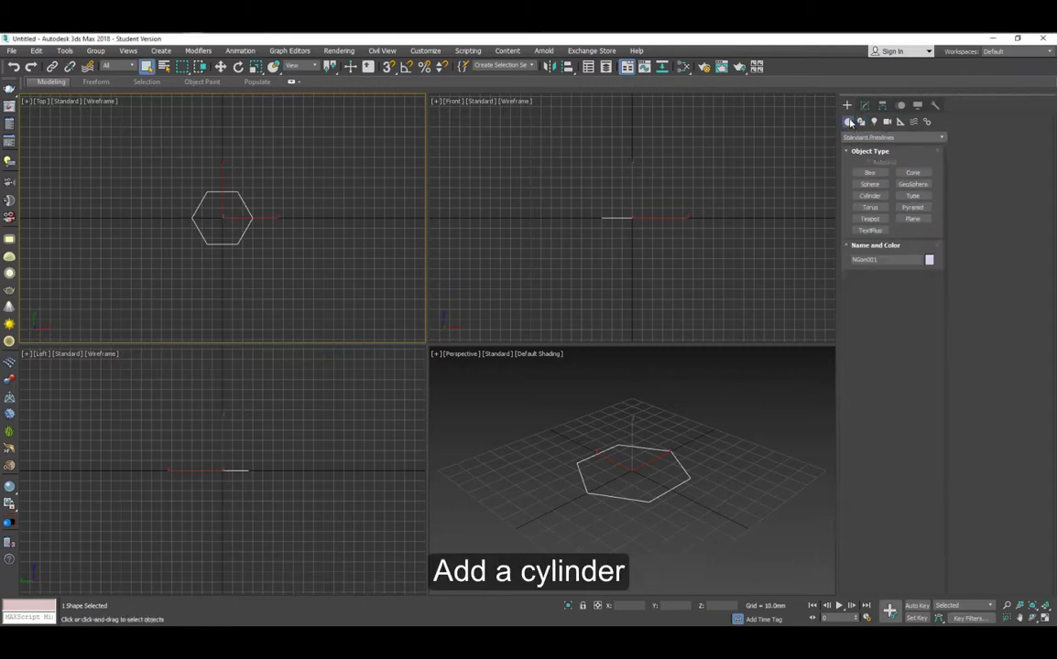
pyautogui.click(868, 196)
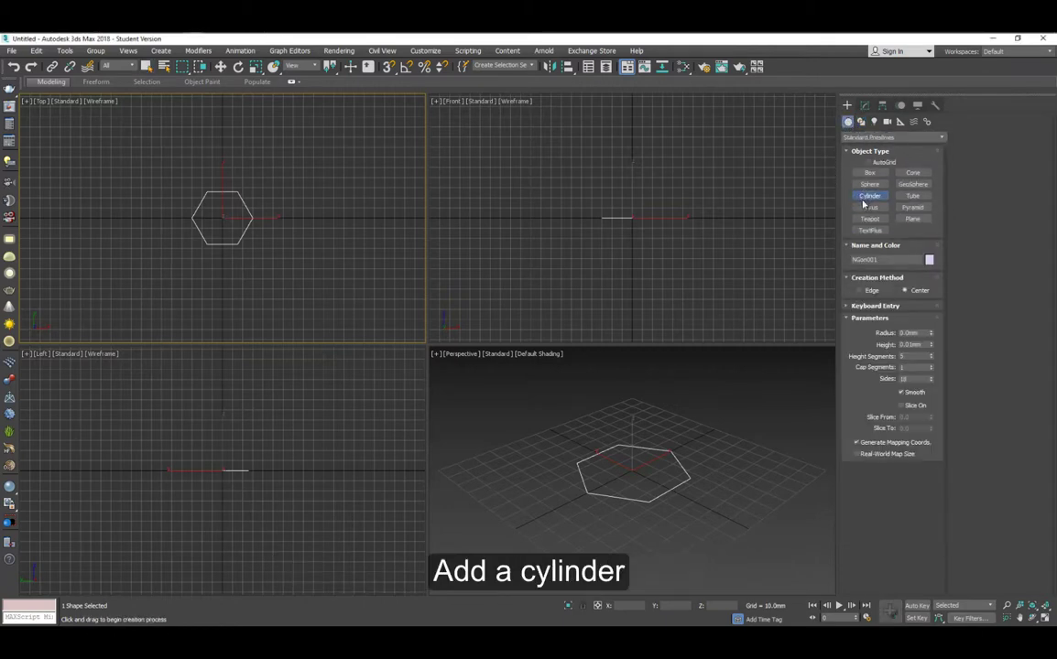
pyautogui.click(876, 307)
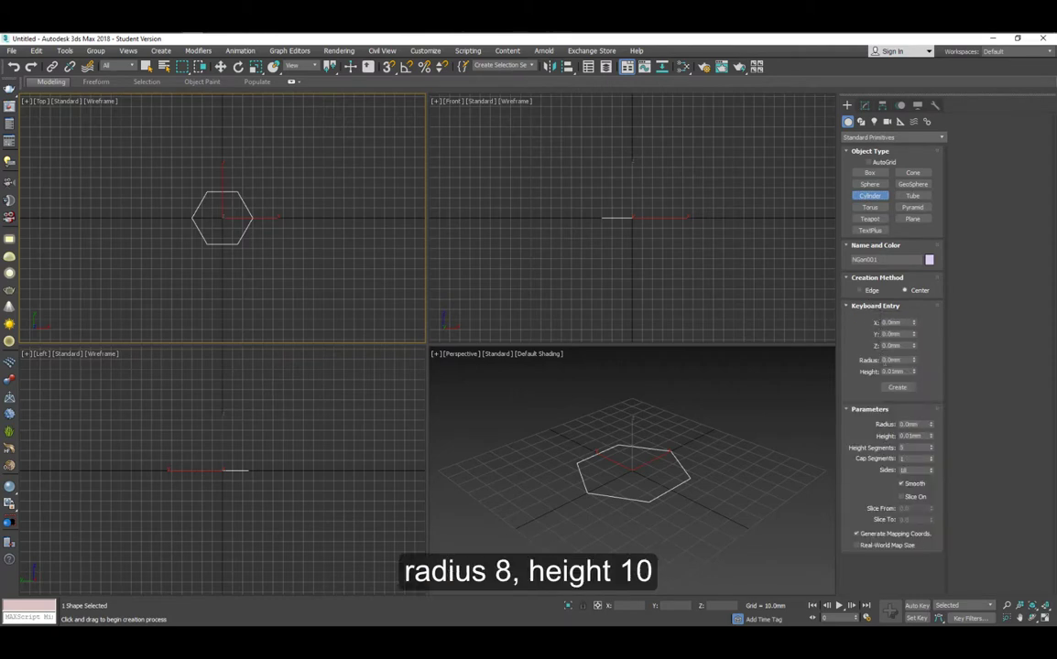
pyautogui.click(883, 361)
pyautogui.write('8')
pyautogui.press('Tab')
pyautogui.write('10')
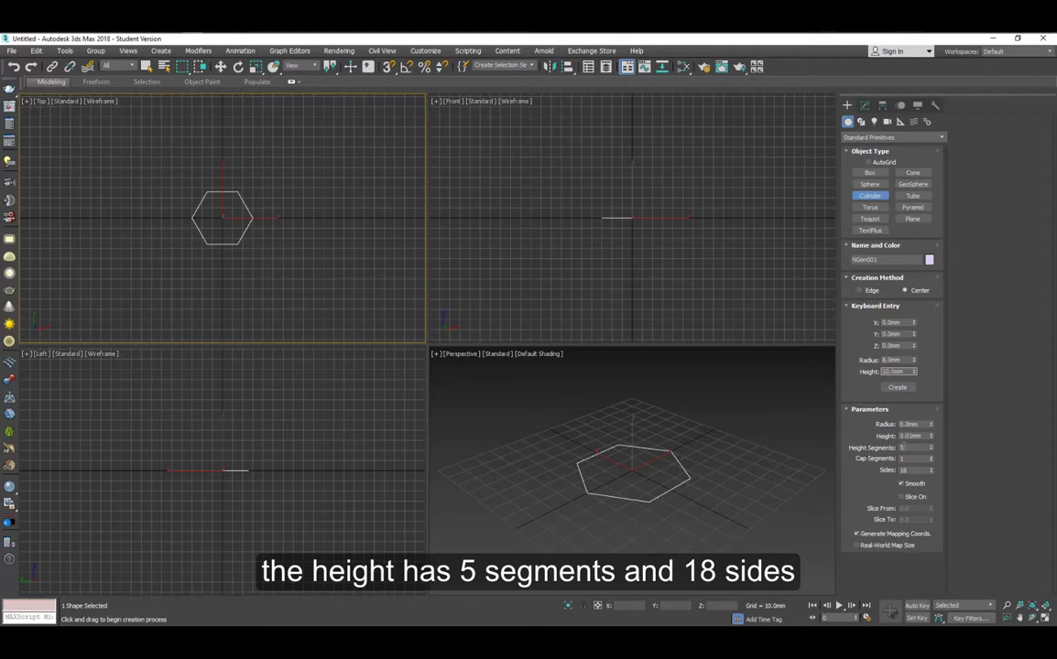
pyautogui.doubleClick(903, 448)
pyautogui.click(902, 485)
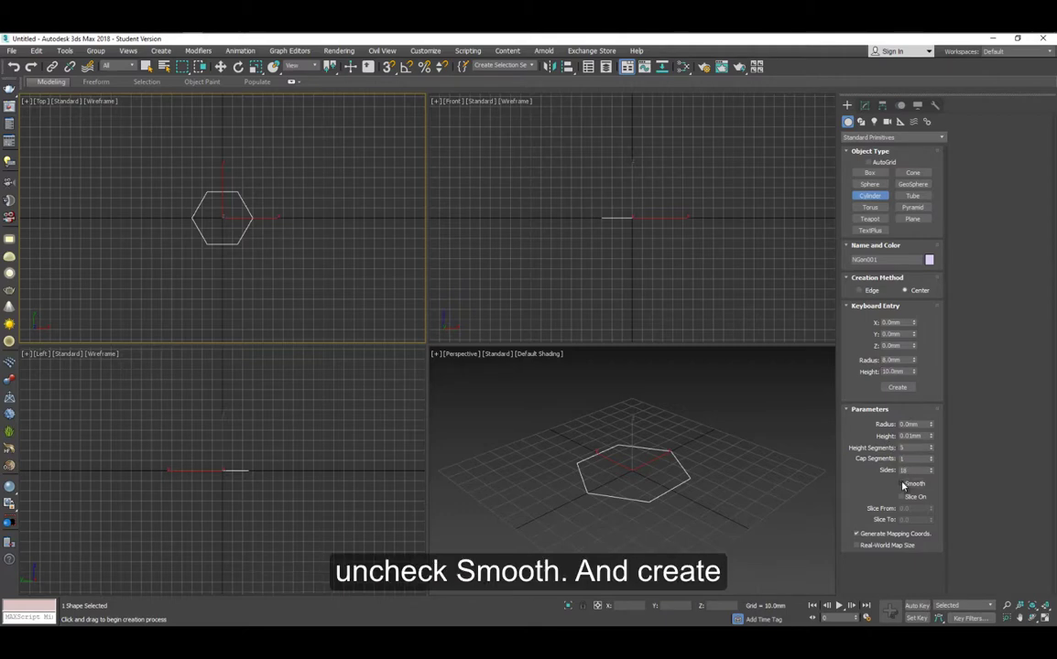
pyautogui.click(900, 390)
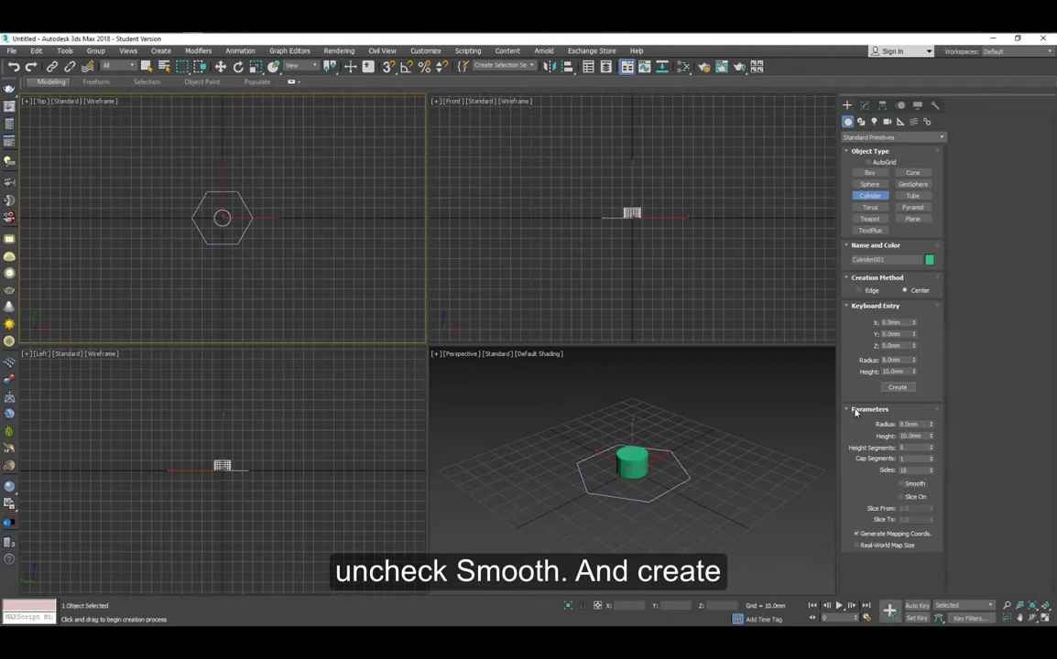
pyautogui.rightClick(625, 462)
pyautogui.press('F4')
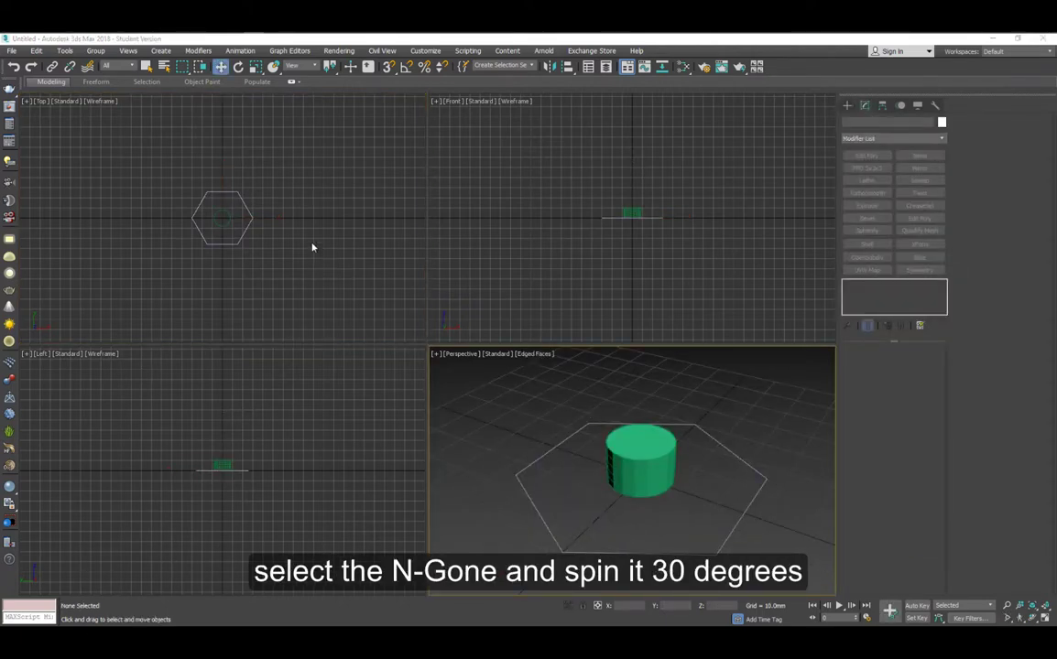
# Rotate the hexagon -30 degrees about the Z axis with angle snap on
pyautogui.click(231, 193)
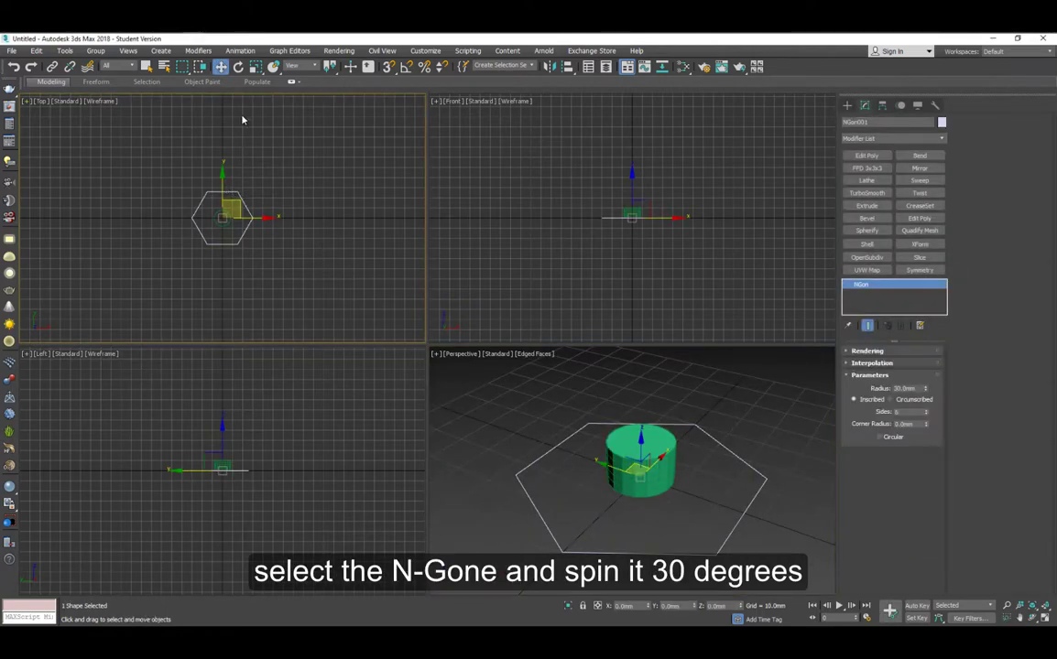
pyautogui.click(238, 67)
pyautogui.click(406, 69)
pyautogui.moveTo(264, 187); pyautogui.dragTo(269, 207)
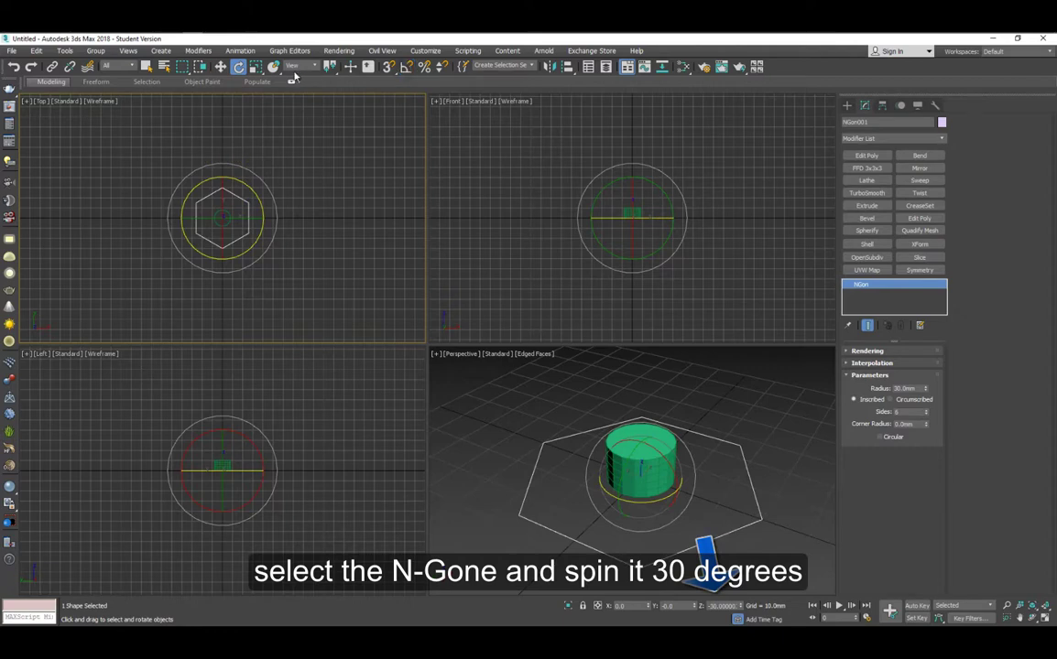
pyautogui.click(221, 67)
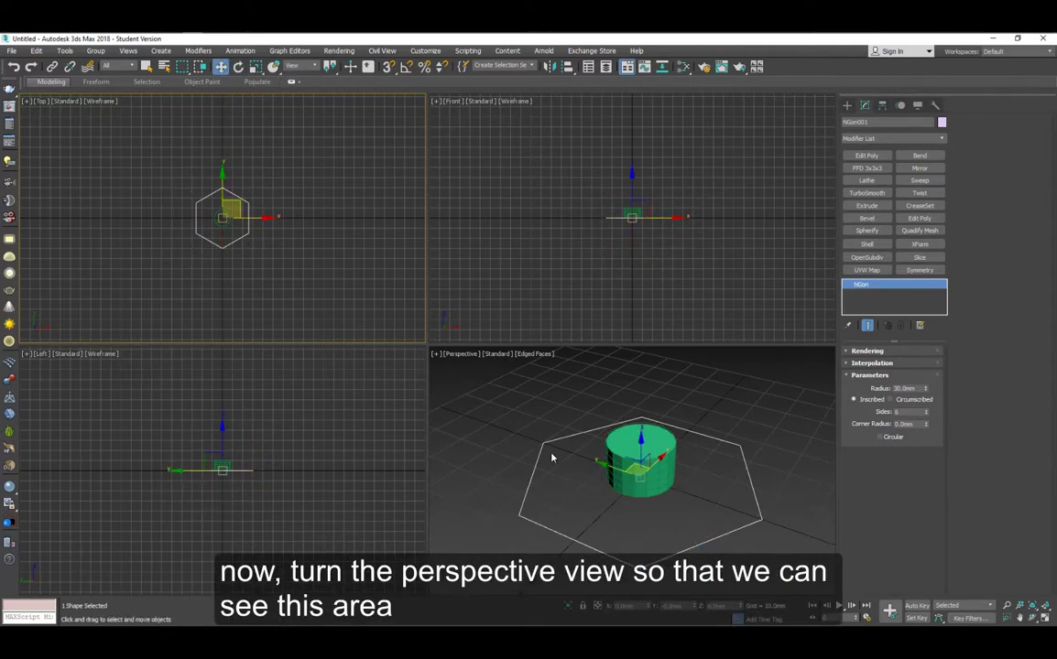
# Convert the cylinder to an editable poly in the maximized perspective view
pyautogui.keyDown('alt'); pyautogui.moveTo(597, 472); pyautogui.dragTo(718, 473, button='middle'); pyautogui.keyUp('alt')
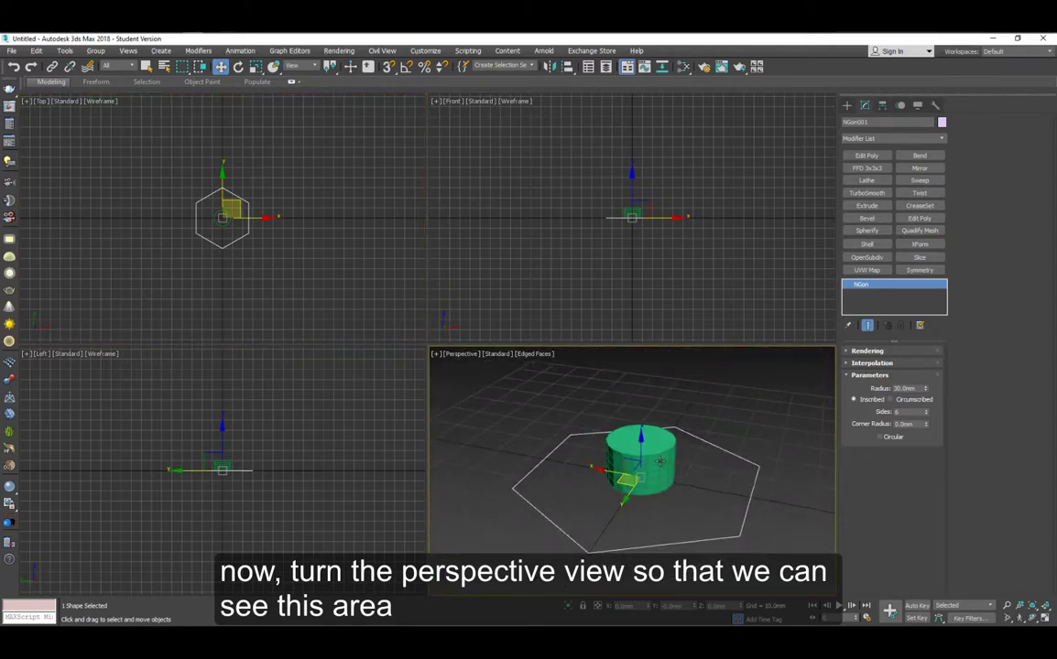
pyautogui.click(672, 468)
pyautogui.hotkey('alt', 'w')
pyautogui.rightClick(493, 322)
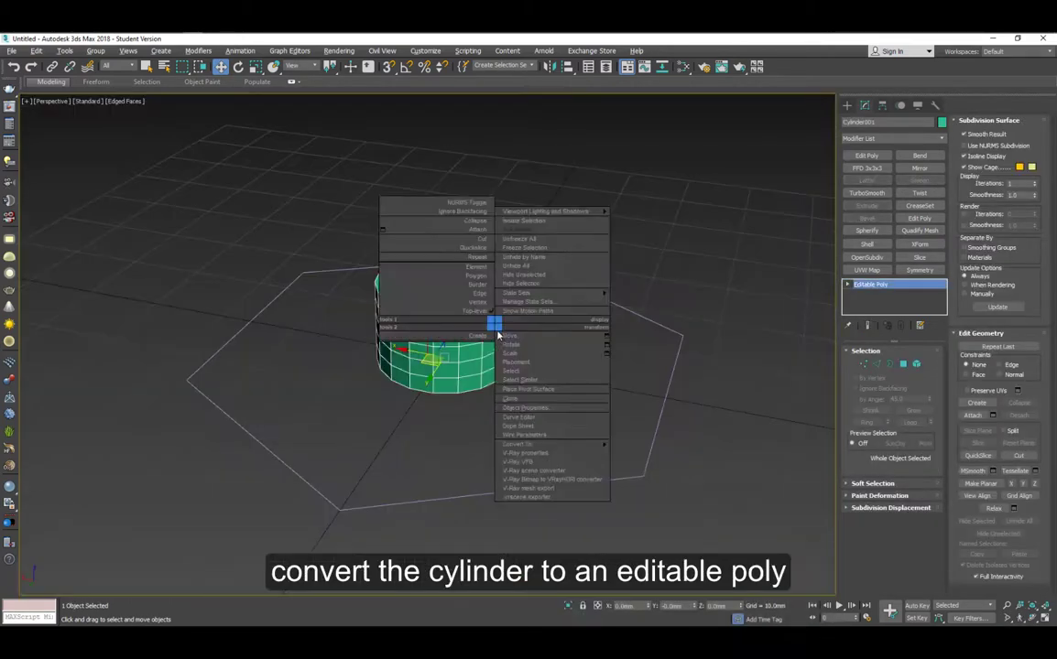
pyautogui.moveTo(540, 445)
pyautogui.click(636, 453)
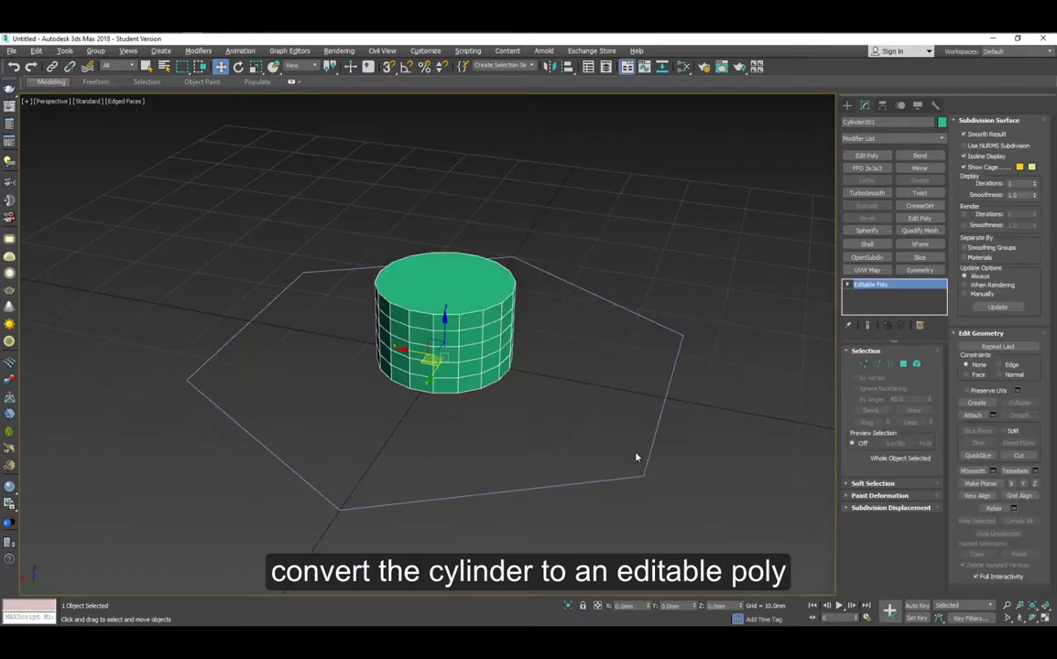
# Inset the three-column block of side polygons facing a hexagon vertex by 1 mm as a group
pyautogui.press('4')
pyautogui.click(418, 335)
pyautogui.keyDown('ctrl'); pyautogui.click(421, 351); pyautogui.keyUp('ctrl')
pyautogui.keyDown('ctrl'); pyautogui.click(421, 368); pyautogui.keyUp('ctrl')
pyautogui.click(913, 410)
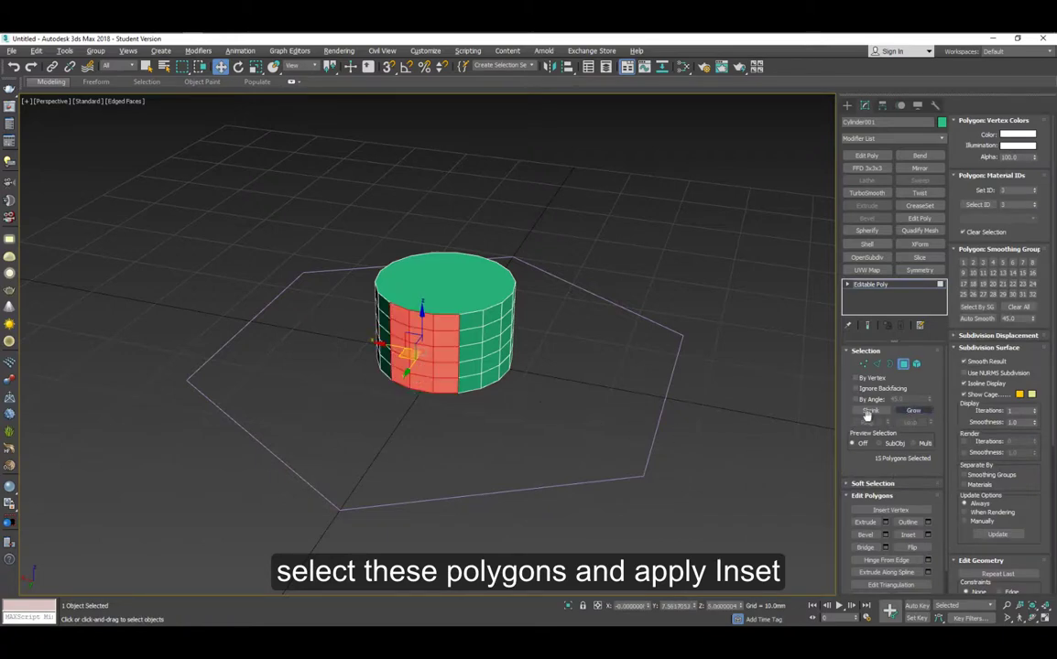
pyautogui.click(926, 537)
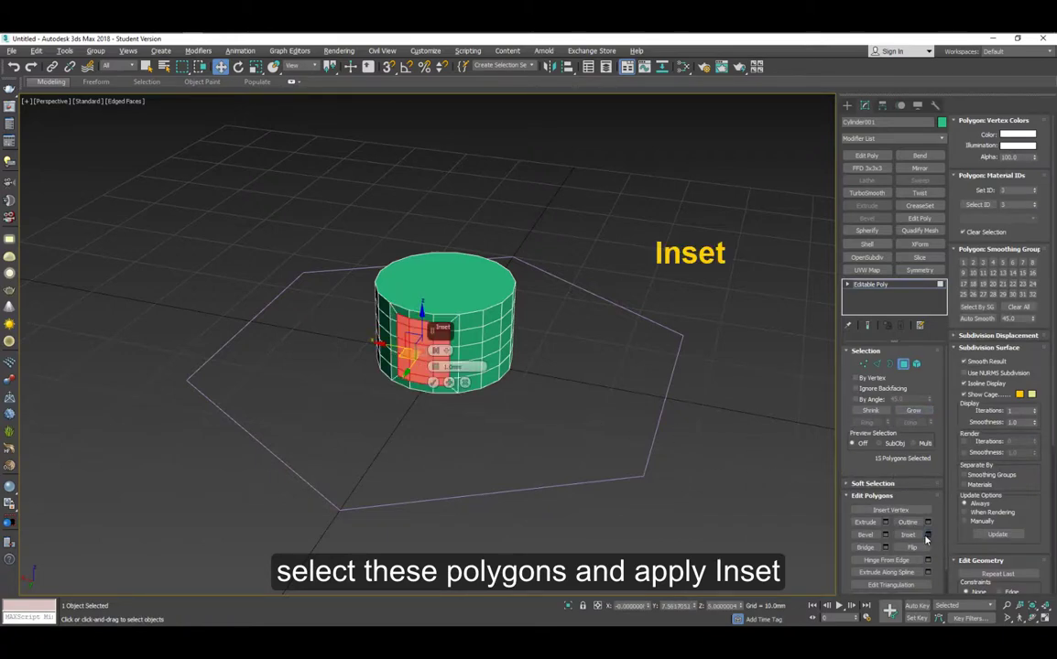
pyautogui.click(433, 381)
# Raise the two middle vertices on the inset's upper edge and lower the two on its lower edge to start rounding it
pyautogui.scroll(4, 431, 364)
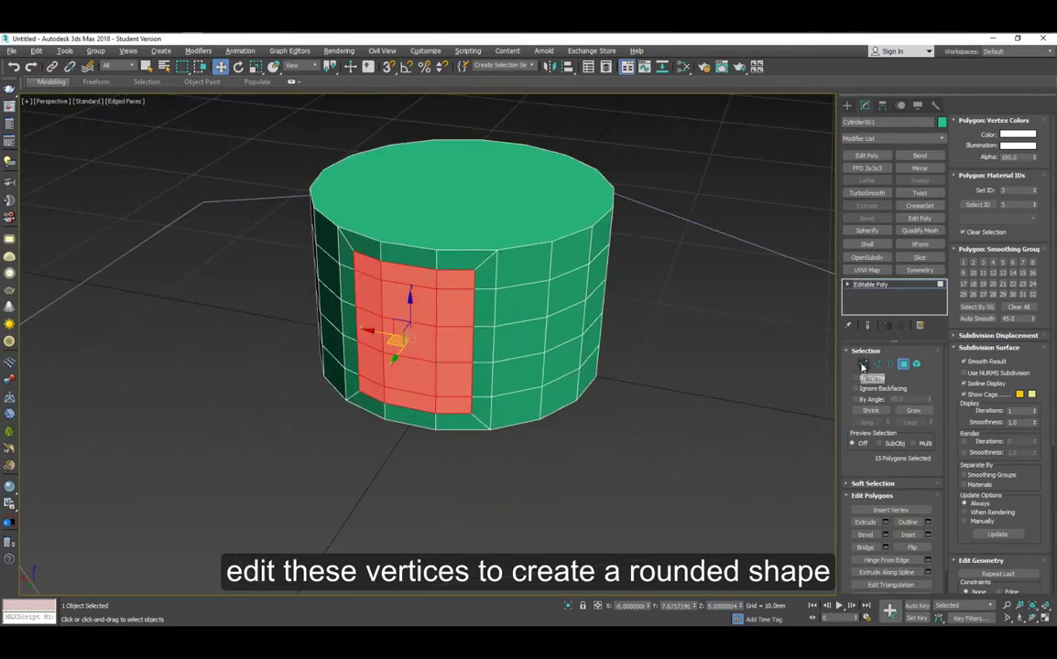
pyautogui.click(864, 365)
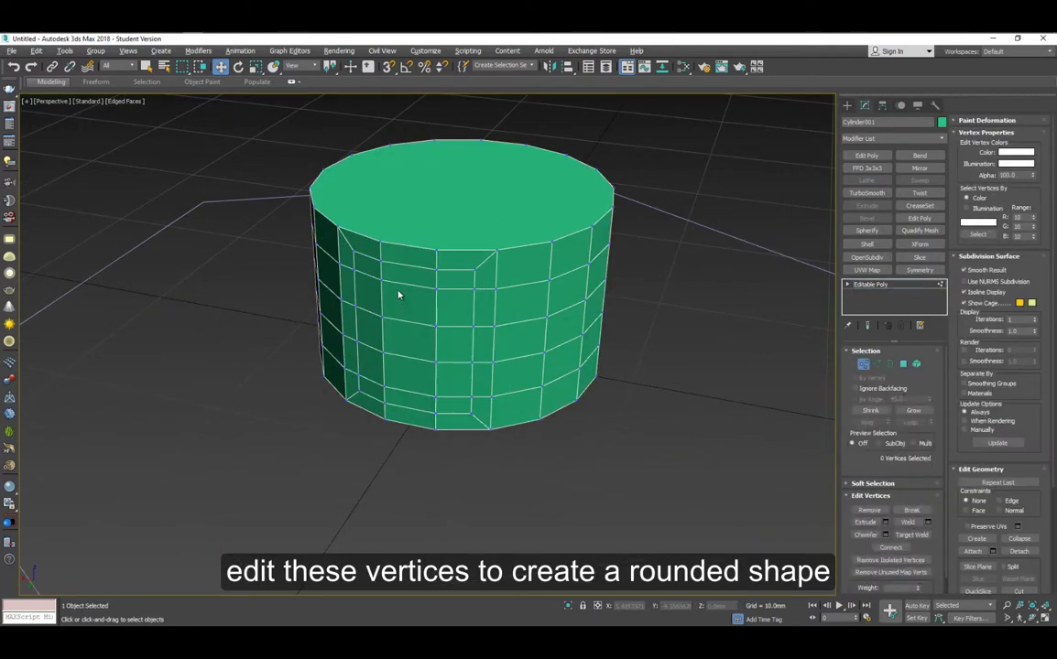
pyautogui.click(371, 263)
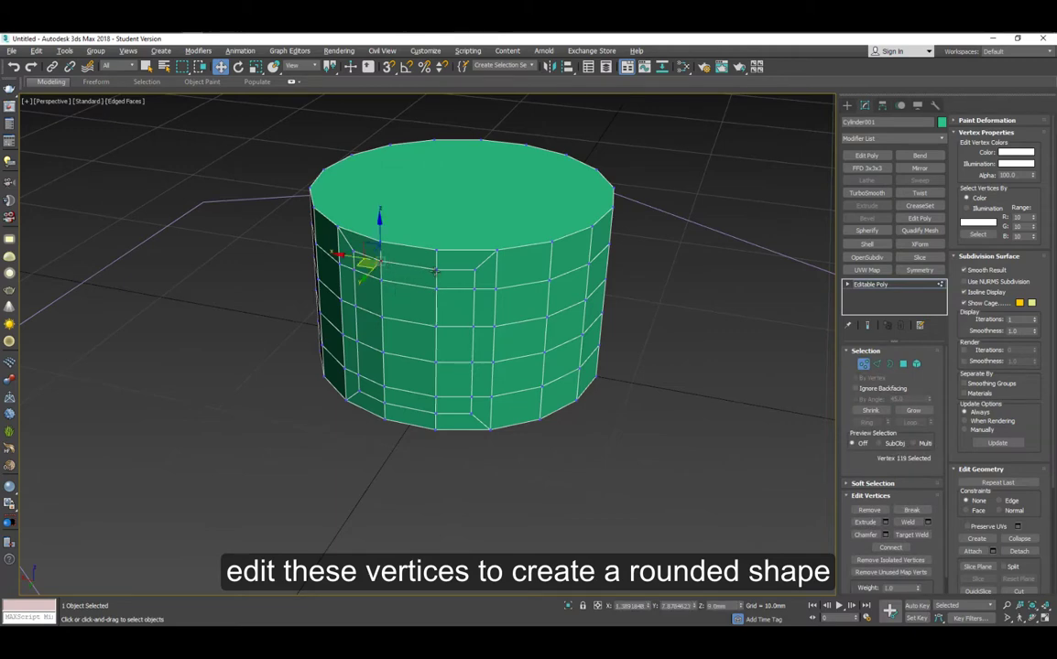
pyautogui.keyDown('ctrl'); pyautogui.click(436, 270); pyautogui.keyUp('ctrl')
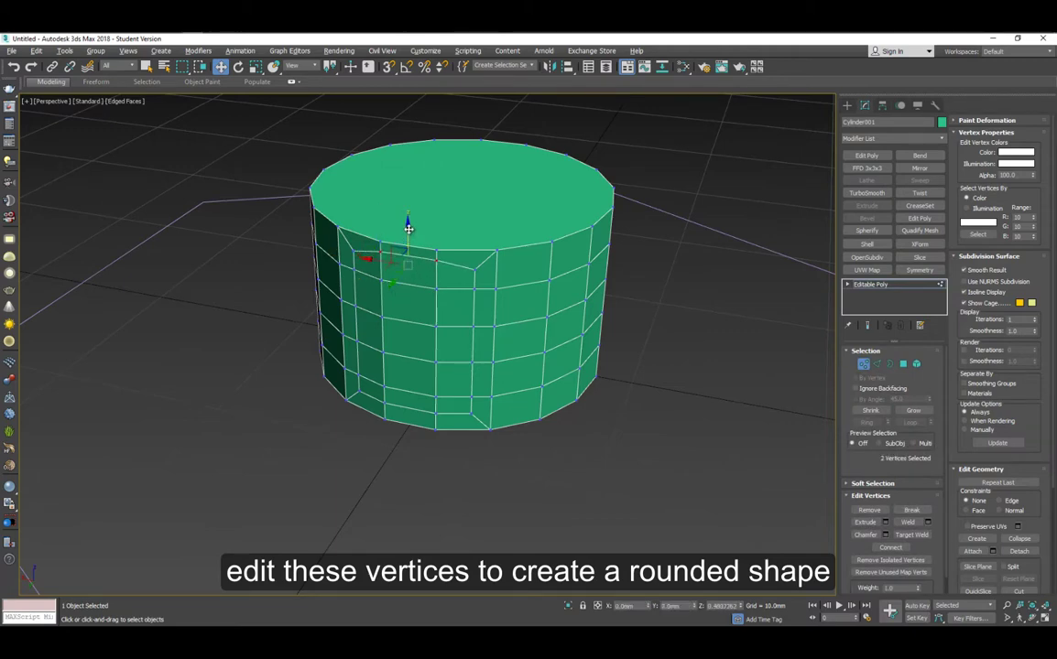
pyautogui.moveTo(408, 228); pyautogui.dragTo(409, 212)
pyautogui.click(384, 403)
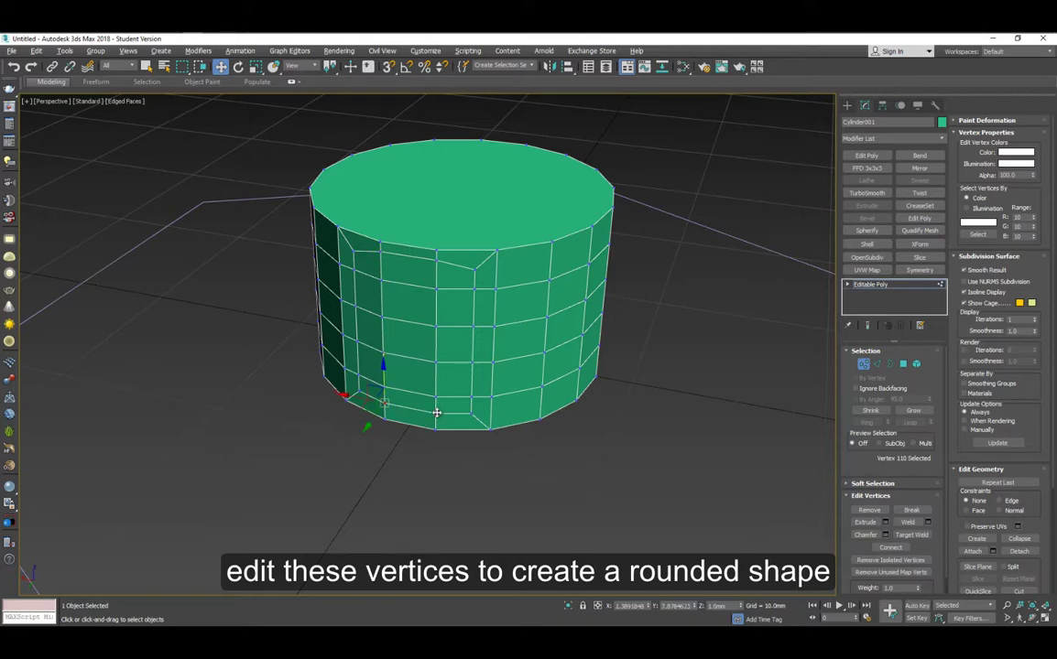
pyautogui.keyDown('ctrl'); pyautogui.click(436, 414); pyautogui.keyUp('ctrl')
pyautogui.moveTo(409, 385); pyautogui.dragTo(410, 393)
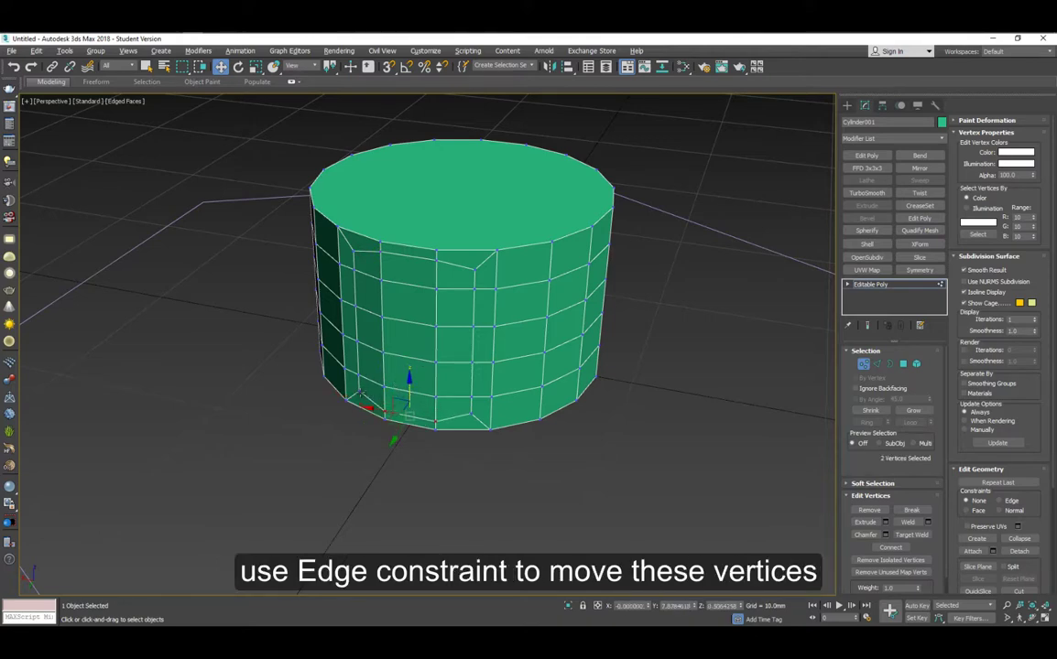
# Move the inset's outer upper and lower vertices inward with the Edge constraint to round off its corners
pyautogui.moveTo(361, 394); pyautogui.dragTo(364, 314)
pyautogui.keyDown('ctrl'); pyautogui.click(355, 268); pyautogui.keyUp('ctrl')
pyautogui.keyDown('ctrl'); pyautogui.click(354, 252); pyautogui.keyUp('ctrl')
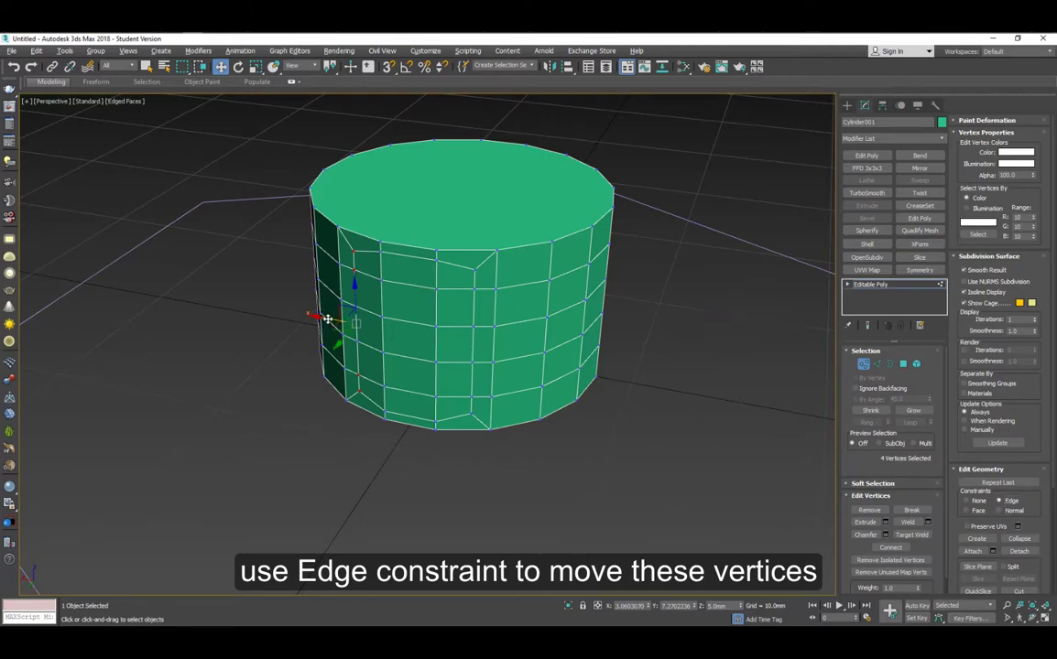
pyautogui.moveTo(327, 319); pyautogui.dragTo(346, 325)
pyautogui.click(359, 251)
pyautogui.keyDown('ctrl'); pyautogui.click(365, 395); pyautogui.keyUp('ctrl')
pyautogui.click(475, 268)
pyautogui.keyDown('ctrl'); pyautogui.click(471, 414); pyautogui.keyUp('ctrl')
pyautogui.moveTo(447, 342); pyautogui.dragTo(427, 339)
# Delete the polygons inside the rounded inset to open a hole in the cylinder's side
pyautogui.moveTo(473, 302); pyautogui.dragTo(482, 352)
pyautogui.keyDown('ctrl'); pyautogui.click(903, 363); pyautogui.keyUp('ctrl')
pyautogui.press('Delete')
# Clone the cylinder as one Copy about 28 mm along the Y axis, near the hexagon's vertex
pyautogui.scroll(-5, 509, 350)
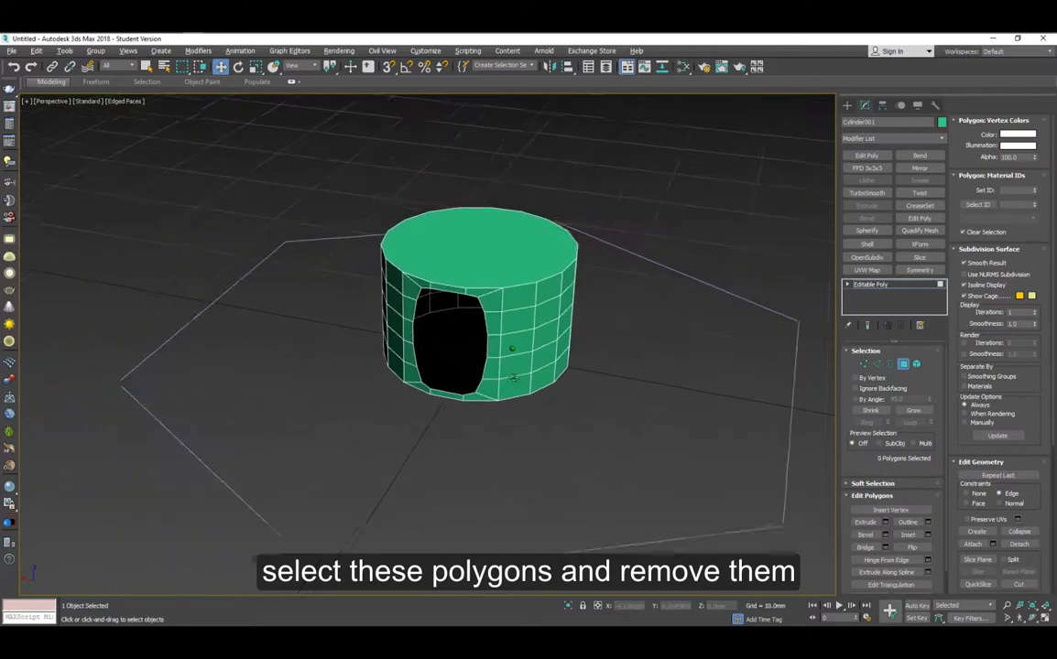
pyautogui.keyDown('alt'); pyautogui.moveTo(521, 364); pyautogui.dragTo(587, 363, button='middle'); pyautogui.keyUp('alt')
pyautogui.click(902, 363)
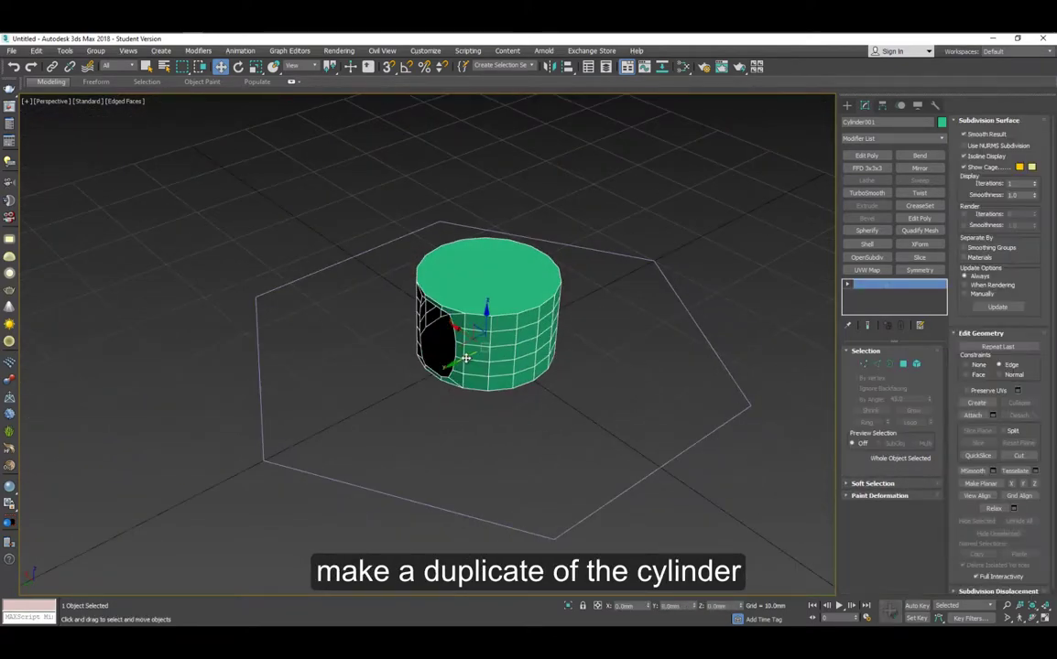
pyautogui.moveTo(468, 362)
pyautogui.keyDown('shift'); pyautogui.mouseDown()
pyautogui.moveTo(362, 368)
pyautogui.moveTo(250, 457)
pyautogui.mouseUp(); pyautogui.keyUp('shift')
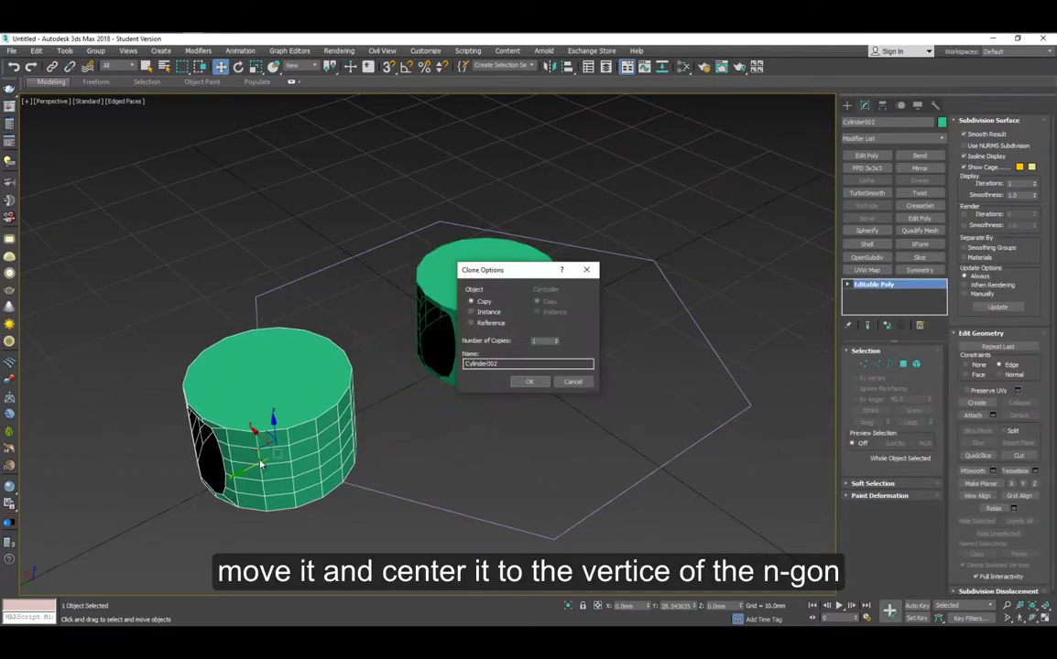
pyautogui.click(531, 382)
# Centre the copied cylinder on the hexagon's vertex in the top view, at about 29.9 mm along Y
pyautogui.hotkey('alt', 'w')
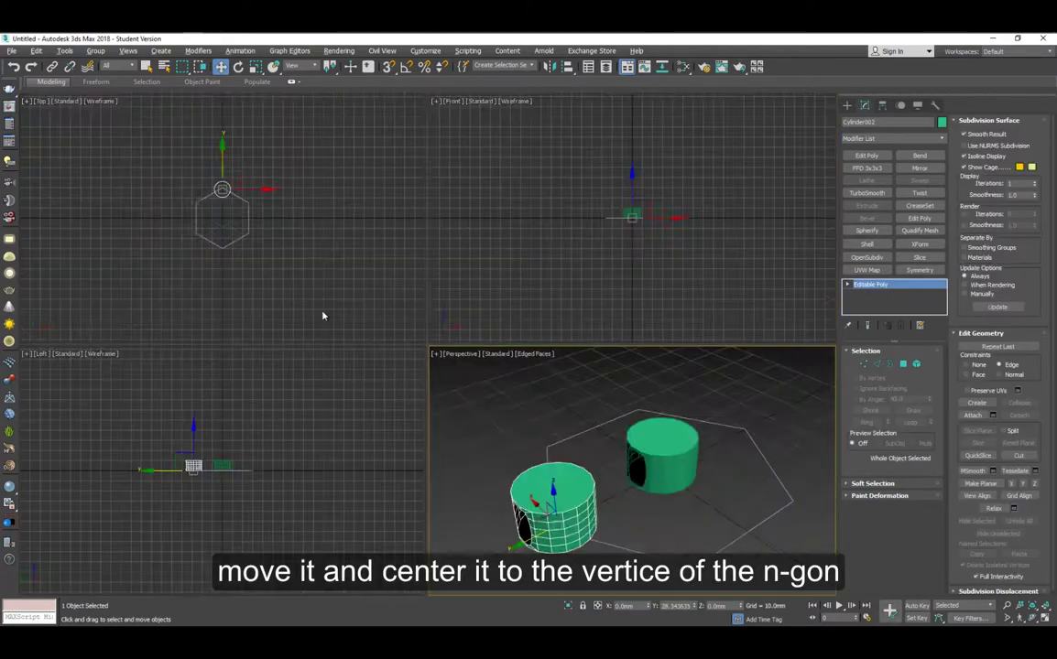
pyautogui.scroll(8, 220, 196)
pyautogui.click(230, 117)
pyautogui.moveTo(231, 109); pyautogui.dragTo(229, 97)
# Mirror the copied cylinder on the Y axis without cloning, so its opening faces the original
pyautogui.click(549, 67)
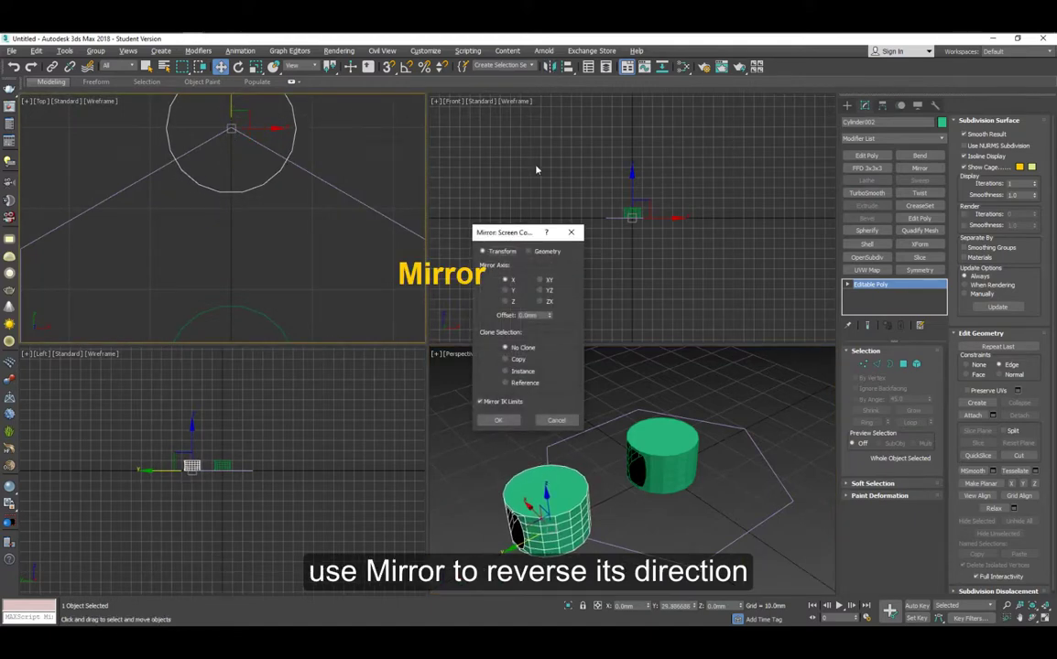
pyautogui.click(508, 291)
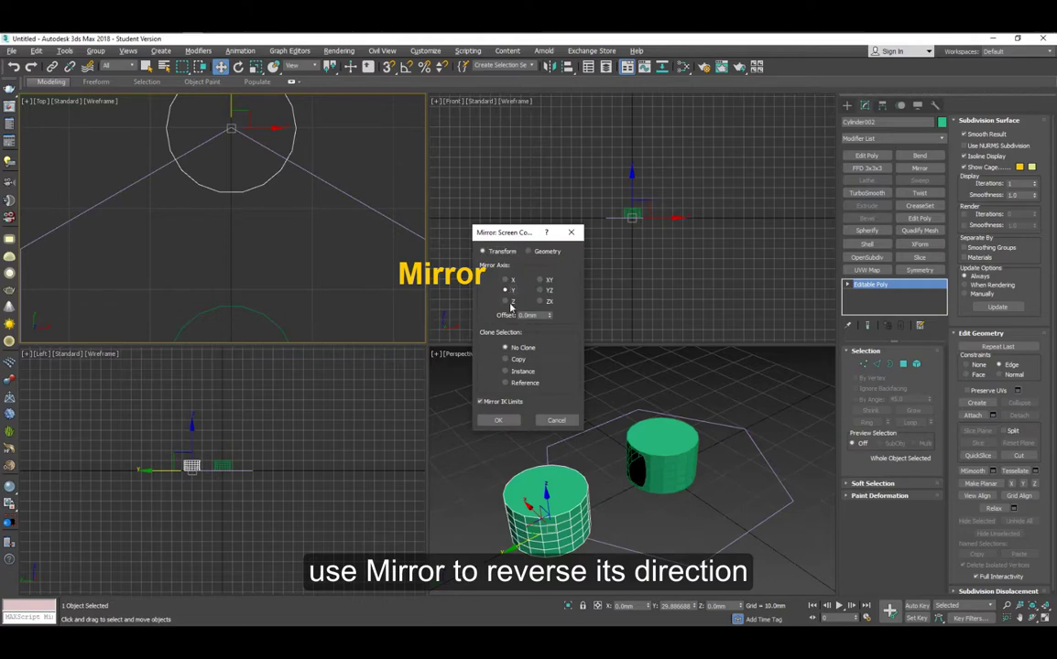
pyautogui.click(507, 423)
# Attach the original cylinder to the mirrored copy as one editable poly
pyautogui.keyDown('alt'); pyautogui.moveTo(627, 495); pyautogui.dragTo(561, 500, button='middle'); pyautogui.keyUp('alt')
pyautogui.click(975, 417)
pyautogui.click(711, 517)
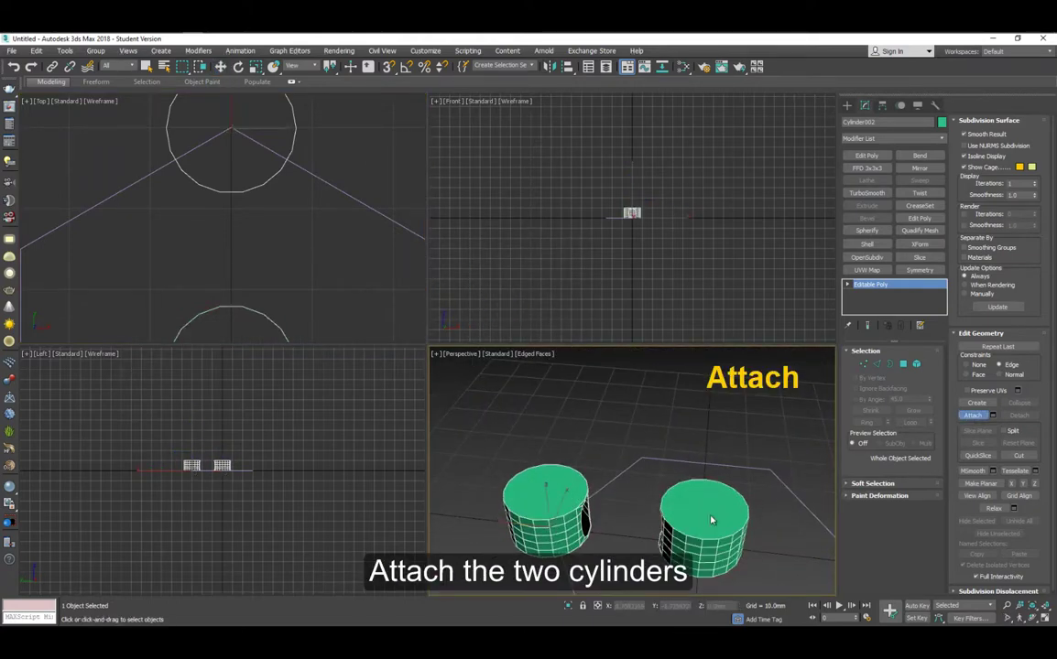
pyautogui.press('w')
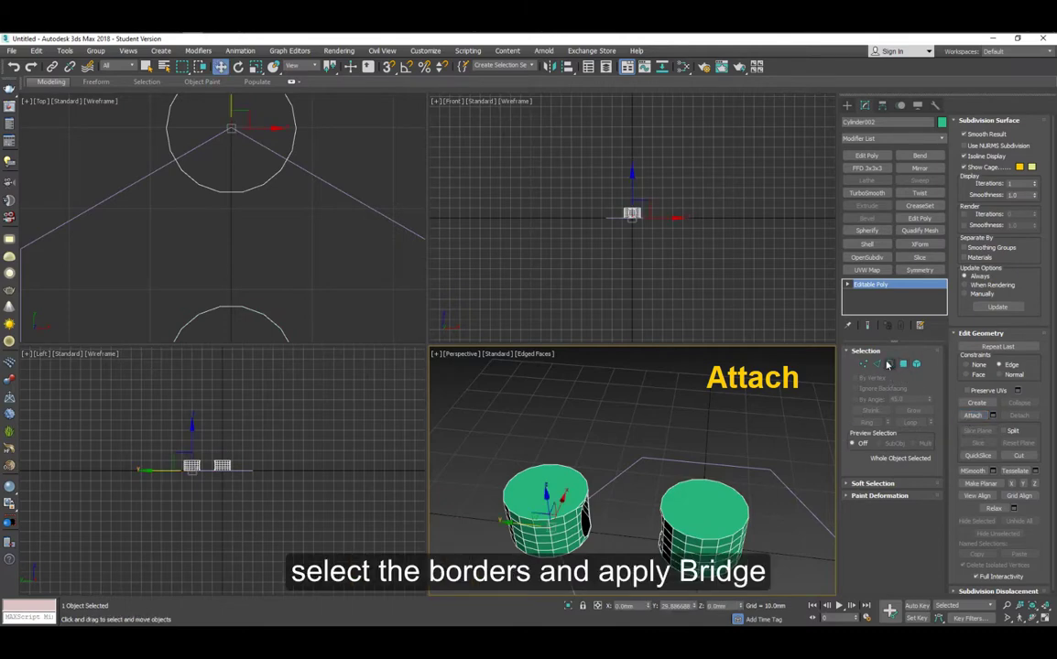
# Select the facing border loops of the two cylinders and join them with Bridge
pyautogui.click(891, 364)
pyautogui.moveTo(648, 536); pyautogui.dragTo(647, 535)
pyautogui.click(864, 534)
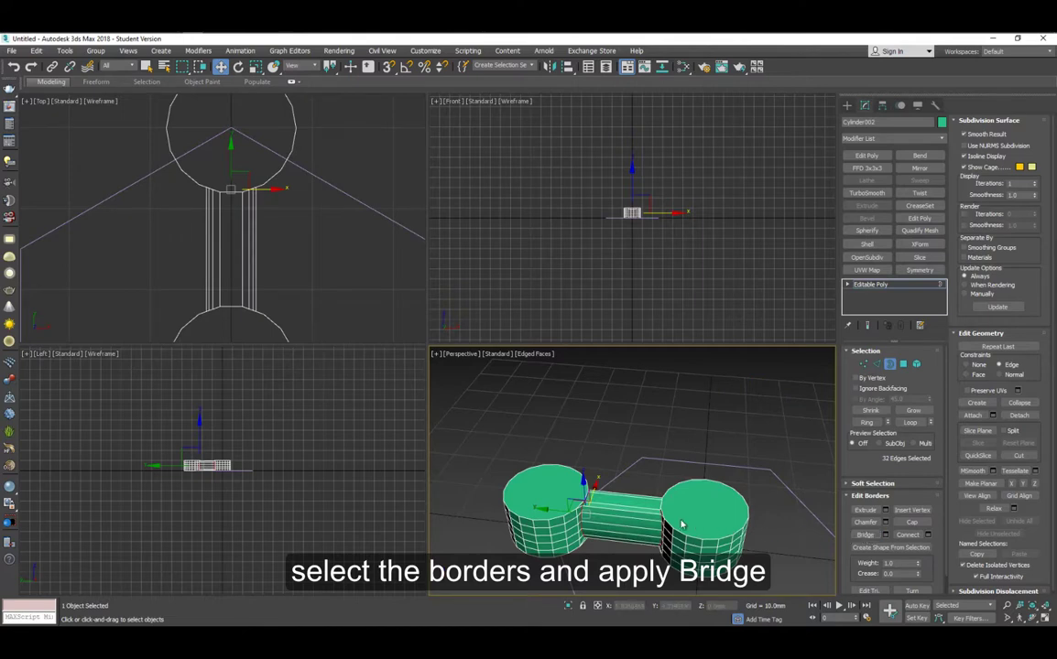
# Select the centre cylinder's vertices in the left view and lower them slightly with the constraint set to None, so the connecting tube slopes
pyautogui.scroll(5, 217, 475)
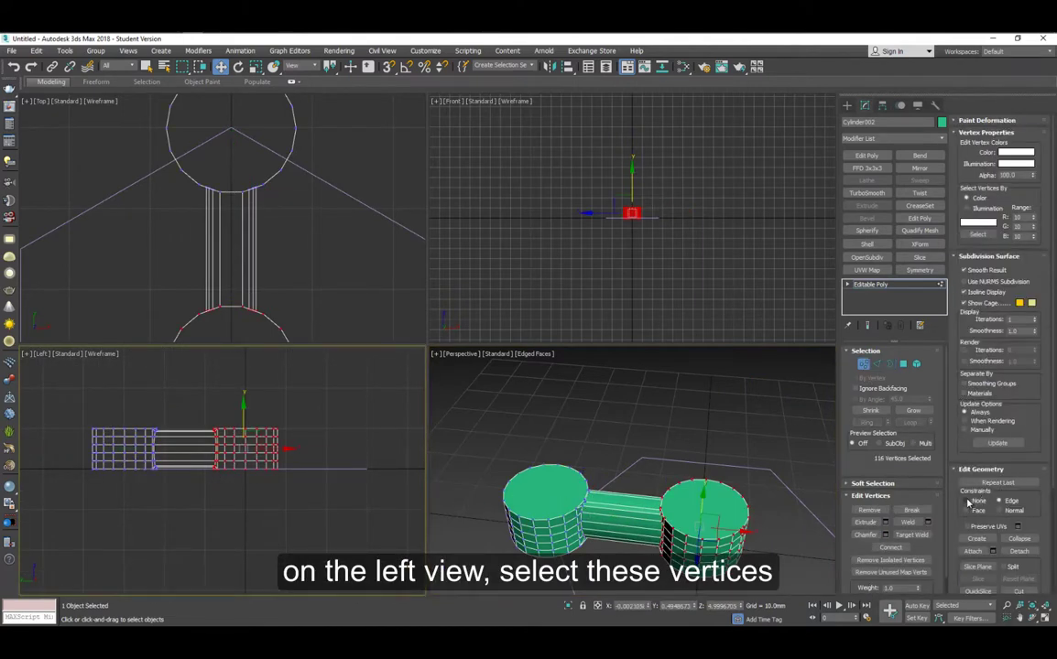
pyautogui.moveTo(243, 414); pyautogui.dragTo(243, 430)
pyautogui.click(332, 300)
# Select the block of ten side polygons, two columns by five rows, near the tube on the outer cylinder and inset it 1.0 mm as a group
pyautogui.click(903, 364)
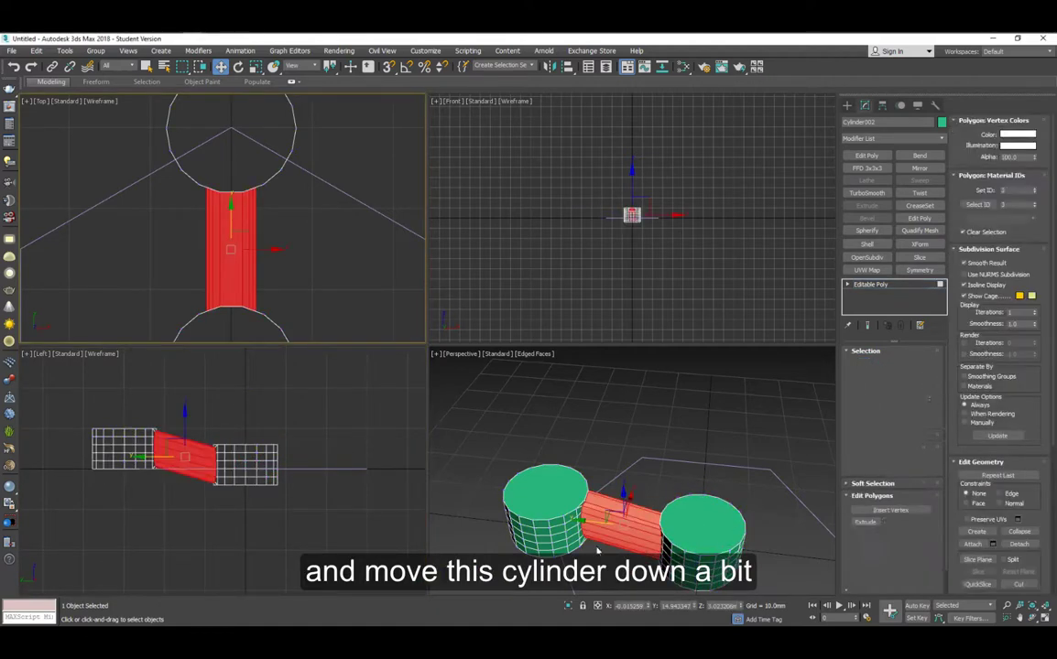
pyautogui.middleClick(579, 568)
pyautogui.hotkey('alt', 'w')
pyautogui.moveTo(435, 432); pyautogui.dragTo(456, 318, button='middle')
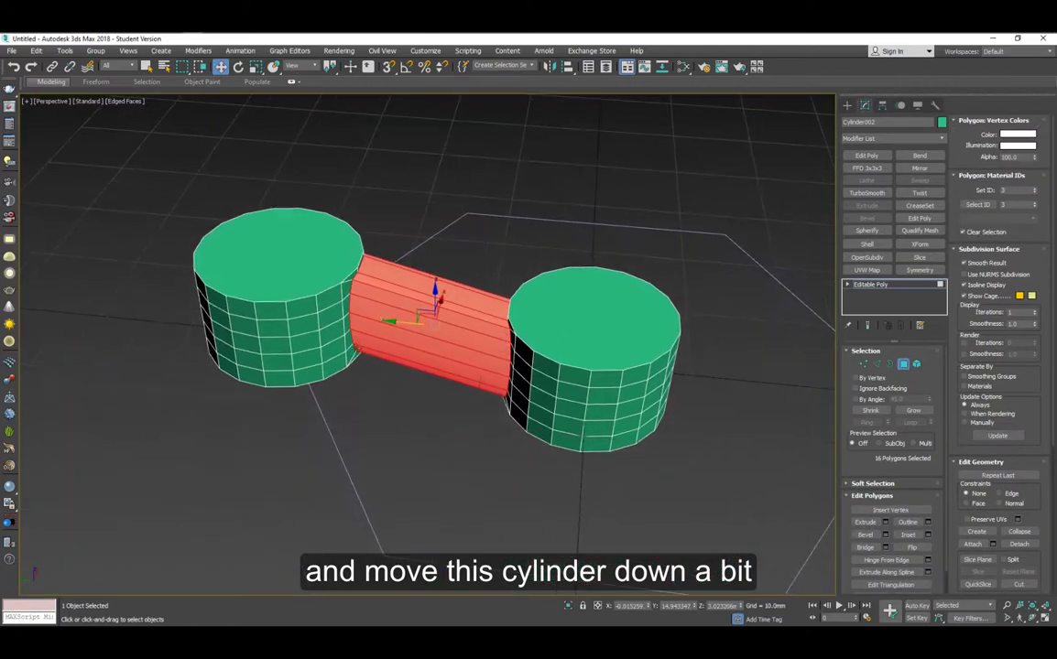
pyautogui.click(327, 302)
pyautogui.keyDown('ctrl'); pyautogui.click(330, 318); pyautogui.keyUp('ctrl')
pyautogui.keyDown('ctrl'); pyautogui.click(332, 334); pyautogui.keyUp('ctrl')
pyautogui.keyDown('ctrl'); pyautogui.click(332, 349); pyautogui.keyUp('ctrl')
pyautogui.keyDown('ctrl'); pyautogui.click(331, 366); pyautogui.keyUp('ctrl')
pyautogui.keyDown('ctrl'); pyautogui.click(309, 369); pyautogui.keyUp('ctrl')
pyautogui.keyDown('ctrl'); pyautogui.click(308, 358); pyautogui.keyUp('ctrl')
pyautogui.keyDown('ctrl'); pyautogui.click(307, 342); pyautogui.keyUp('ctrl')
pyautogui.keyDown('ctrl'); pyautogui.click(305, 326); pyautogui.keyUp('ctrl')
pyautogui.keyDown('ctrl'); pyautogui.click(304, 310); pyautogui.keyUp('ctrl')
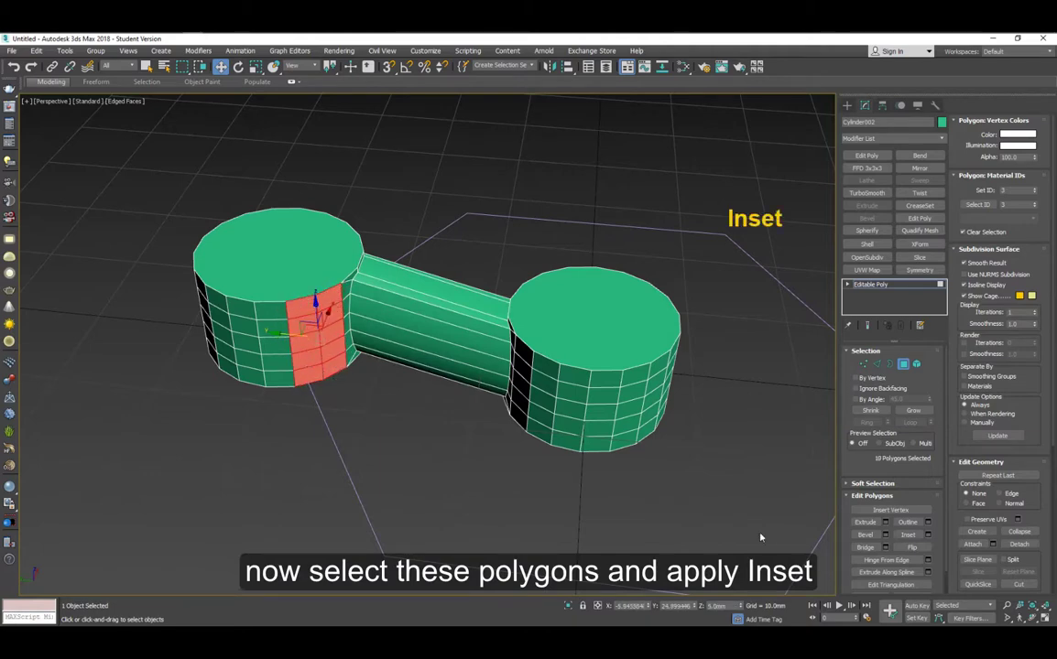
pyautogui.click(928, 535)
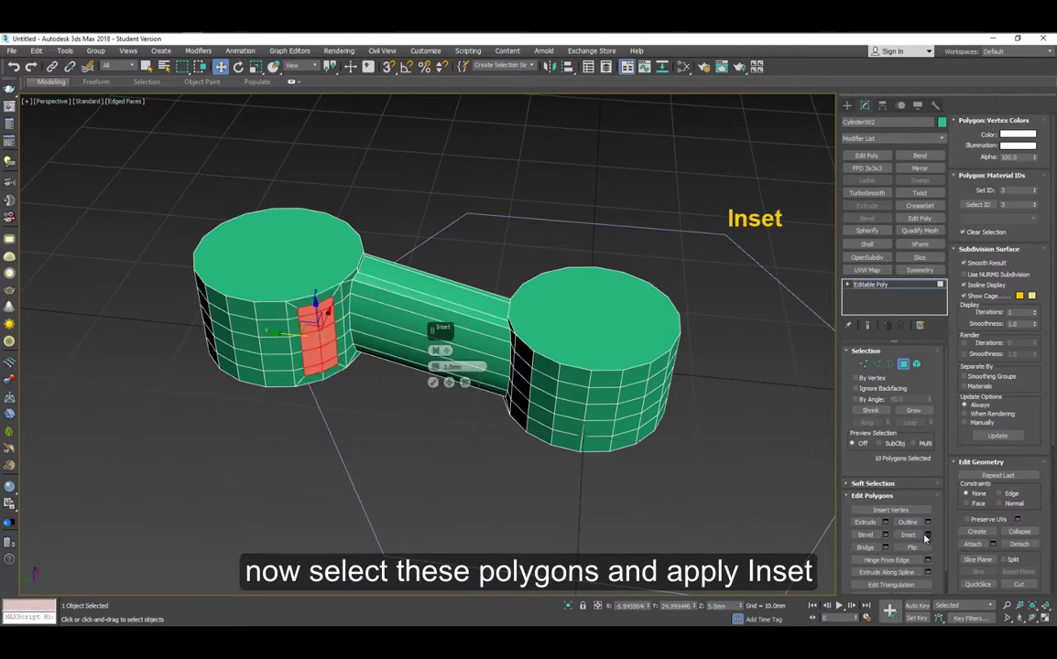
pyautogui.click(433, 383)
# Inset the next block of ten side polygons, further from the tube on the outer cylinder, by 1.0 mm as a group
pyautogui.click(240, 307)
pyautogui.keyDown('ctrl'); pyautogui.click(242, 325); pyautogui.keyUp('ctrl')
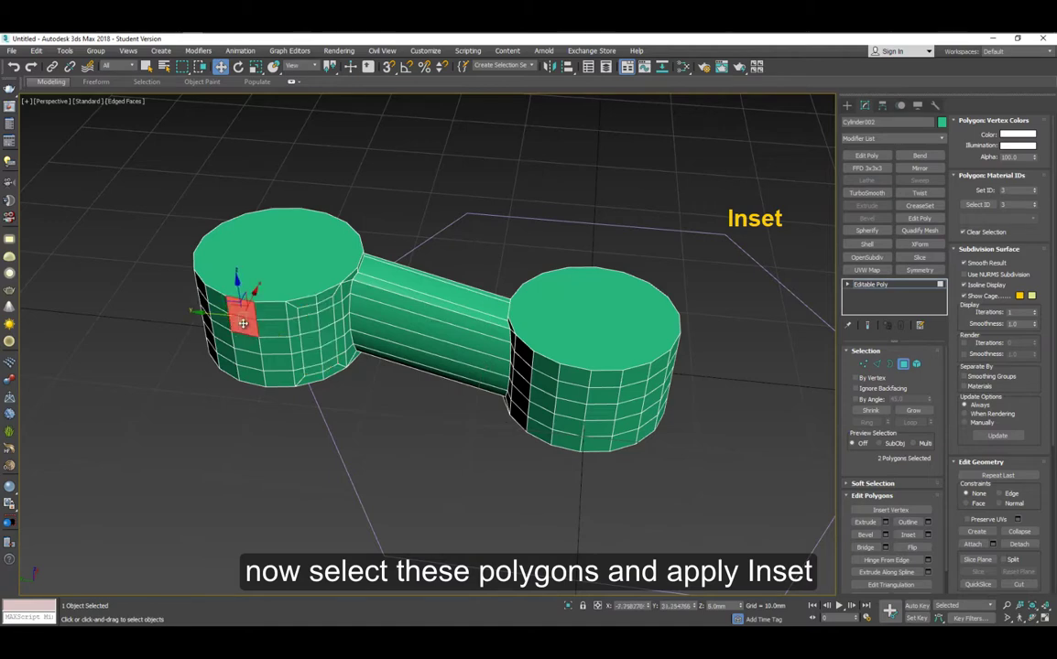
pyautogui.keyDown('ctrl'); pyautogui.click(246, 341); pyautogui.keyUp('ctrl')
pyautogui.keyDown('ctrl'); pyautogui.click(249, 358); pyautogui.keyUp('ctrl')
pyautogui.keyDown('ctrl'); pyautogui.click(252, 375); pyautogui.keyUp('ctrl')
pyautogui.keyDown('ctrl'); pyautogui.click(273, 378); pyautogui.keyUp('ctrl')
pyautogui.keyDown('ctrl'); pyautogui.click(274, 361); pyautogui.keyUp('ctrl')
pyautogui.keyDown('ctrl'); pyautogui.click(273, 344); pyautogui.keyUp('ctrl')
pyautogui.keyDown('ctrl'); pyautogui.click(269, 328); pyautogui.keyUp('ctrl')
pyautogui.keyDown('ctrl'); pyautogui.click(267, 311); pyautogui.keyUp('ctrl')
pyautogui.click(928, 535)
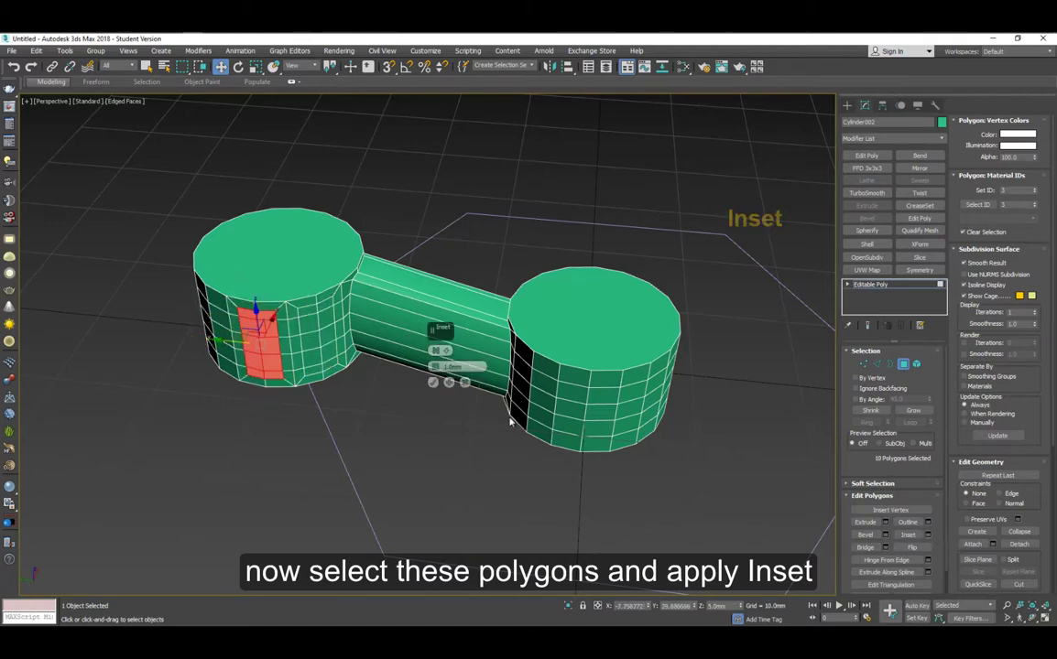
pyautogui.click(434, 383)
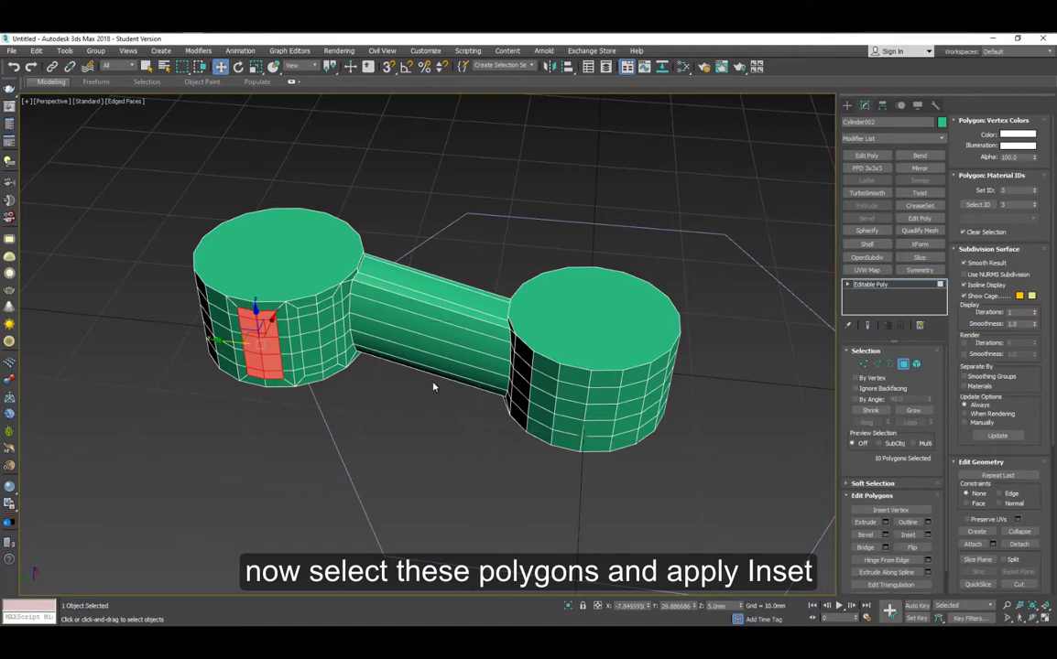
# Turn on the Edge constraint and slide the four corner vertices farthest from the tube on both inset panels inward
pyautogui.click(863, 363)
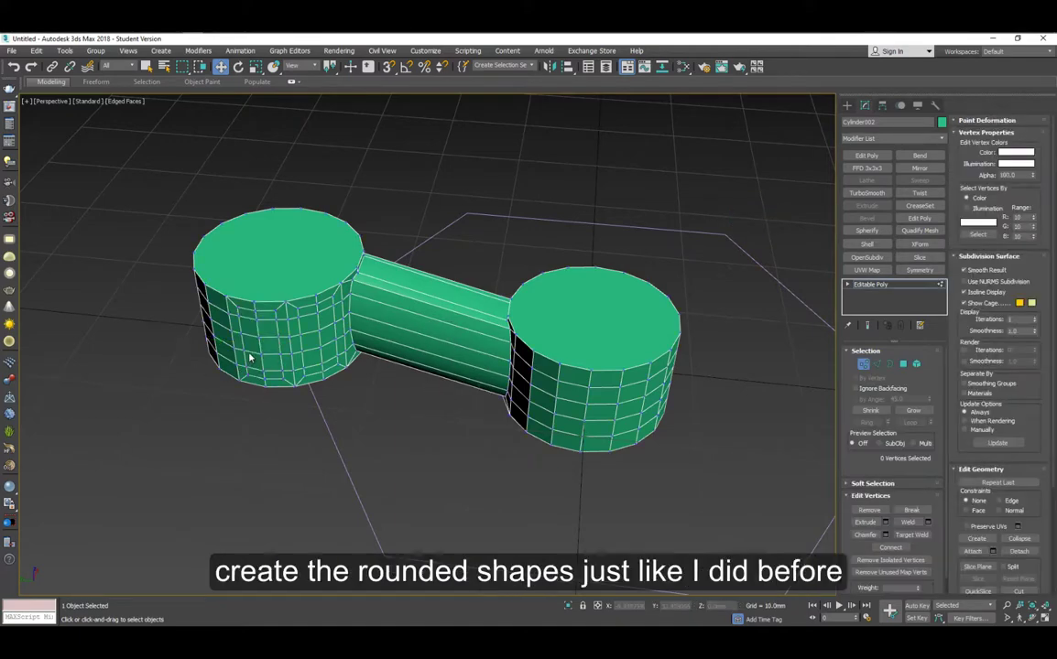
pyautogui.scroll(4, 251, 352)
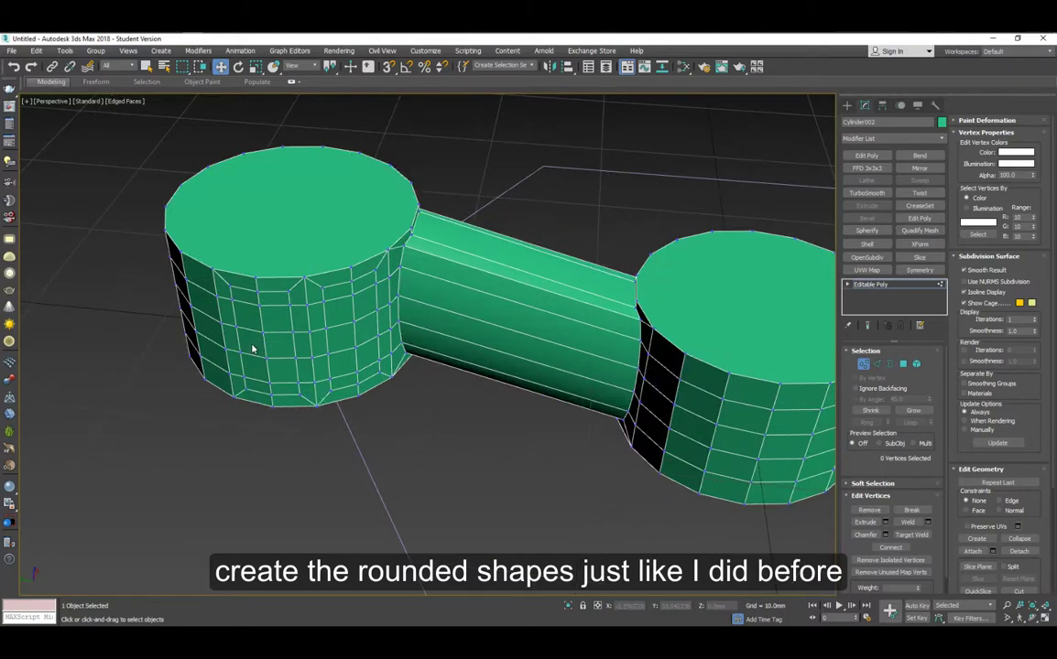
pyautogui.click(230, 285)
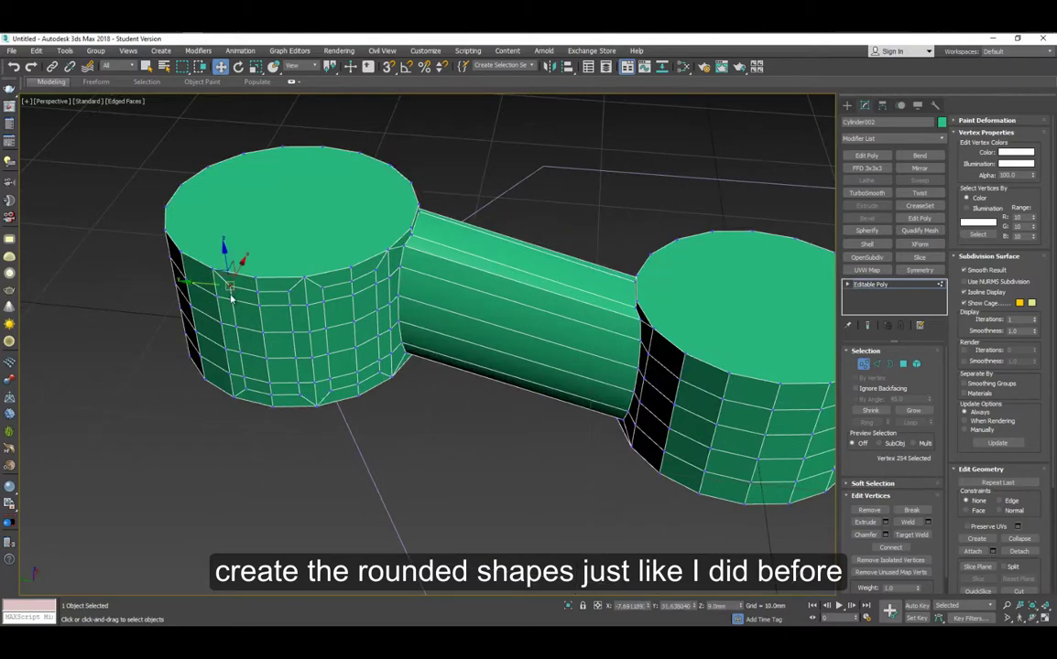
pyautogui.keyDown('ctrl'); pyautogui.click(246, 392); pyautogui.keyUp('ctrl')
pyautogui.keyDown('ctrl'); pyautogui.click(322, 289); pyautogui.keyUp('ctrl')
pyautogui.keyDown('ctrl'); pyautogui.click(331, 391); pyautogui.keyUp('ctrl')
pyautogui.click(1005, 503)
pyautogui.moveTo(258, 334); pyautogui.dragTo(301, 336)
# Slide the four opposite corner vertices, nearest the tube, of both inset panels inward along their edges
pyautogui.click(375, 271)
pyautogui.keyDown('ctrl'); pyautogui.click(380, 374); pyautogui.keyUp('ctrl')
pyautogui.keyDown('ctrl'); pyautogui.click(289, 293); pyautogui.keyUp('ctrl')
pyautogui.keyDown('ctrl'); pyautogui.click(300, 396); pyautogui.keyUp('ctrl')
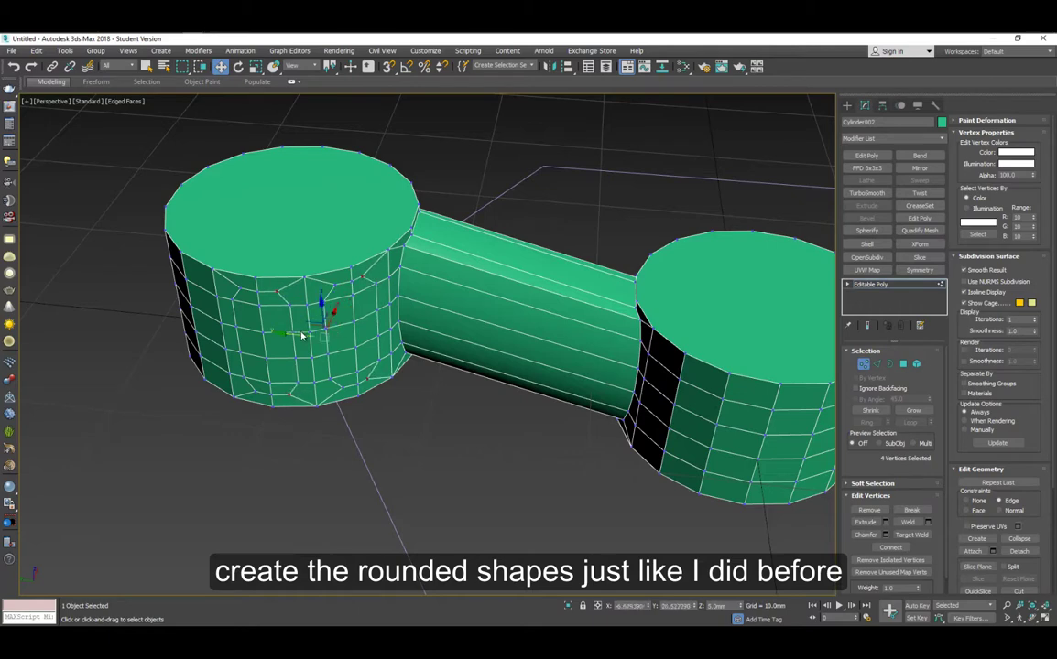
# Raise the top middle vertices and lower the bottom middle vertices of both inset panels to round their ends
pyautogui.click(259, 293)
pyautogui.keyDown('ctrl'); pyautogui.click(352, 283); pyautogui.keyUp('ctrl')
pyautogui.moveTo(304, 263); pyautogui.dragTo(304, 250)
pyautogui.click(272, 395)
pyautogui.keyDown('ctrl'); pyautogui.click(358, 385); pyautogui.keyUp('ctrl')
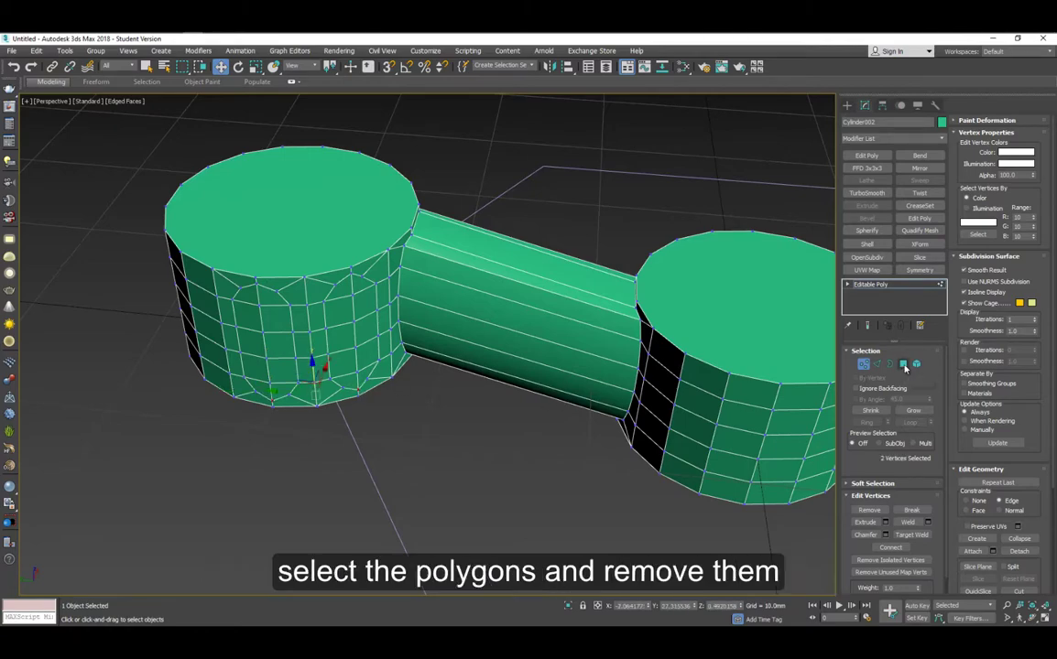
# Select all polygons inside the two rounded panels on the outer cylinder and delete them to cut the holes
pyautogui.click(905, 367)
pyautogui.keyDown('ctrl'); pyautogui.click(342, 293); pyautogui.keyUp('ctrl')
pyautogui.keyDown('ctrl'); pyautogui.click(341, 312); pyautogui.keyUp('ctrl')
pyautogui.keyDown('ctrl'); pyautogui.click(343, 336); pyautogui.keyUp('ctrl')
pyautogui.keyDown('ctrl'); pyautogui.click(344, 362); pyautogui.keyUp('ctrl')
pyautogui.keyDown('ctrl'); pyautogui.click(348, 379); pyautogui.keyUp('ctrl')
pyautogui.keyDown('ctrl'); pyautogui.click(363, 372); pyautogui.keyUp('ctrl')
pyautogui.keyDown('ctrl'); pyautogui.click(367, 351); pyautogui.keyUp('ctrl')
pyautogui.keyDown('ctrl'); pyautogui.click(366, 329); pyautogui.keyUp('ctrl')
pyautogui.keyDown('ctrl'); pyautogui.click(364, 308); pyautogui.keyUp('ctrl')
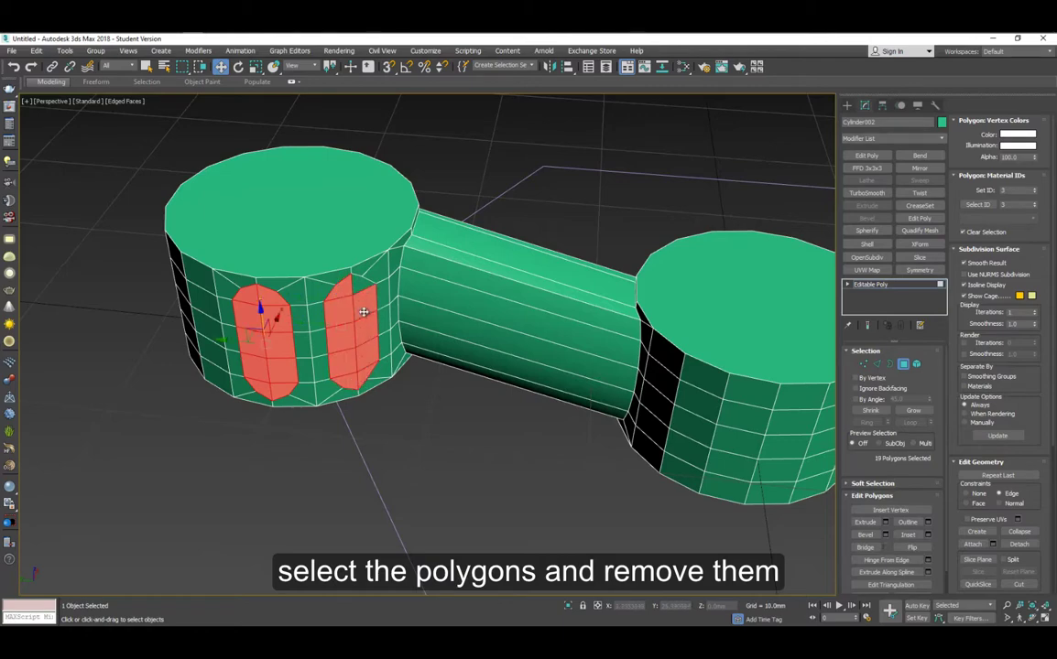
pyautogui.keyDown('ctrl'); pyautogui.click(361, 290); pyautogui.keyUp('ctrl')
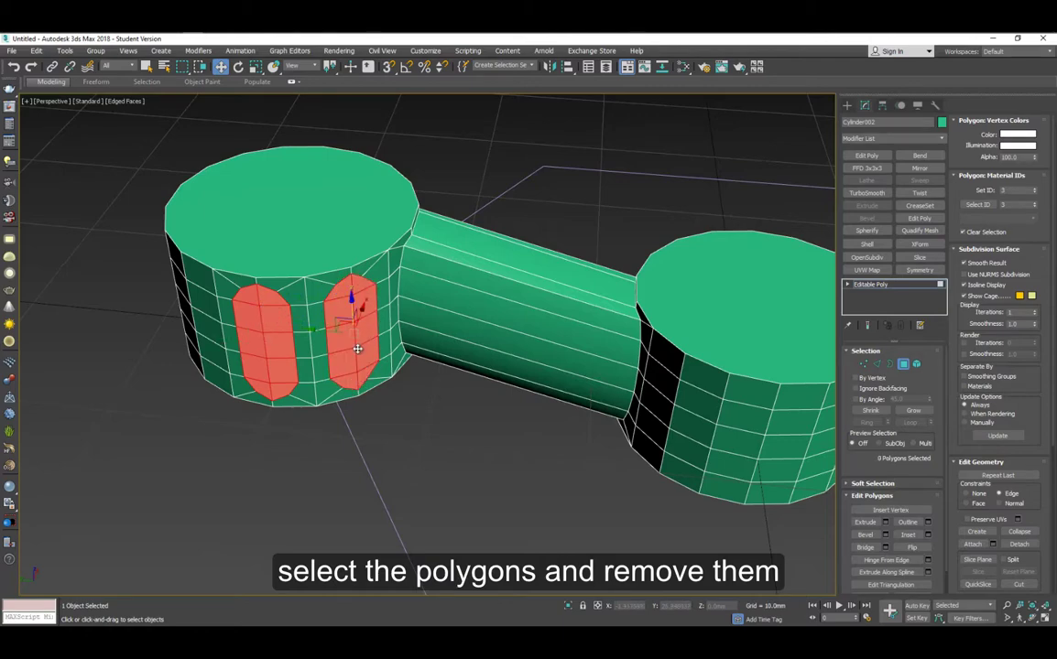
pyautogui.press('Delete')
# Apply a Symmetry modifier to the whole model on the X mirror axis with Flip on, so the holes appear on both sides
pyautogui.scroll(-5, 383, 382)
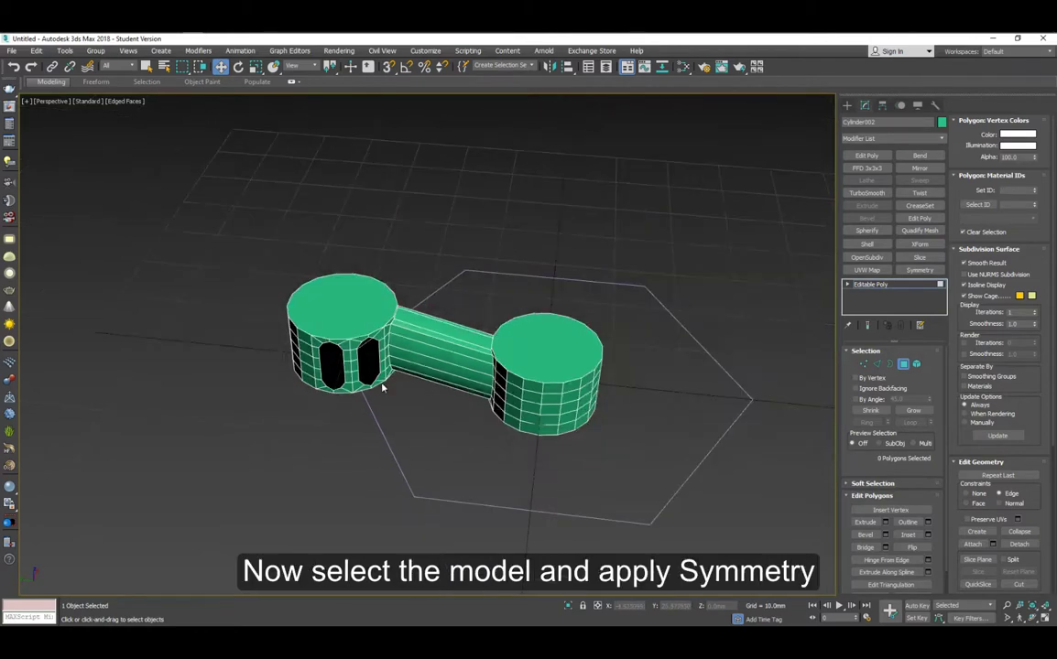
pyautogui.hotkey('alt', 'w')
pyautogui.scroll(-3, 305, 262)
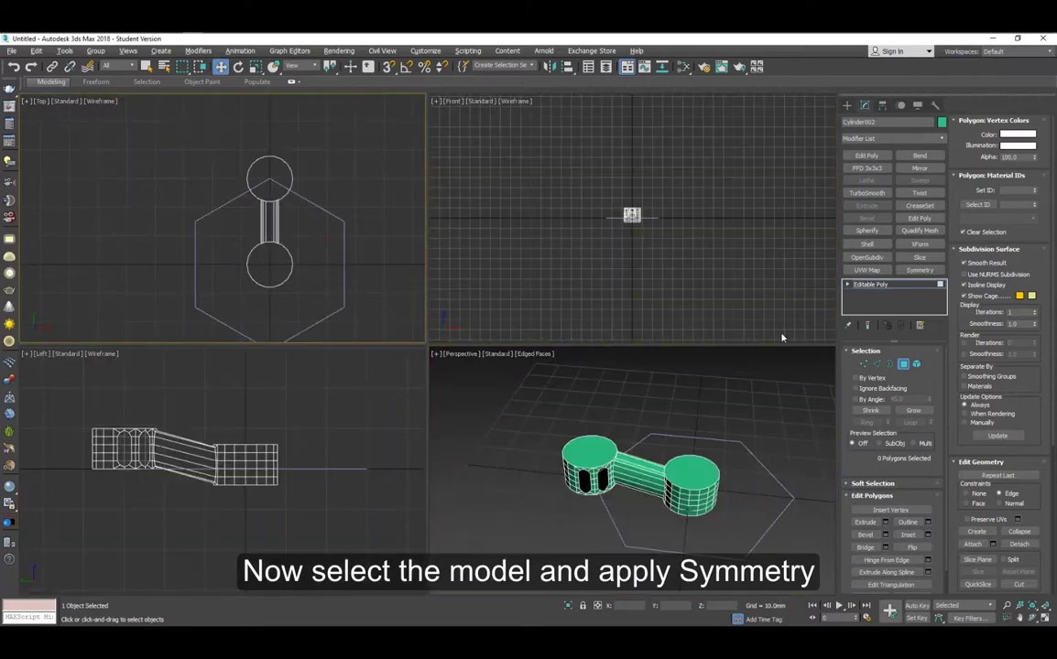
pyautogui.press('2')
pyautogui.scroll(5, 632, 213)
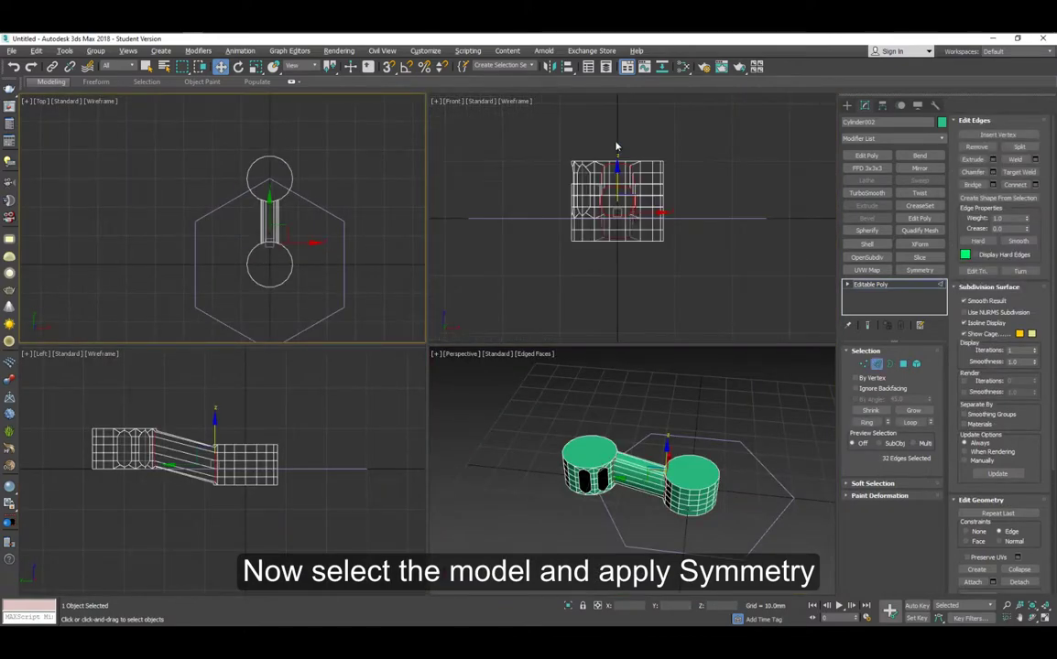
pyautogui.rightClick(503, 241)
pyautogui.press('4')
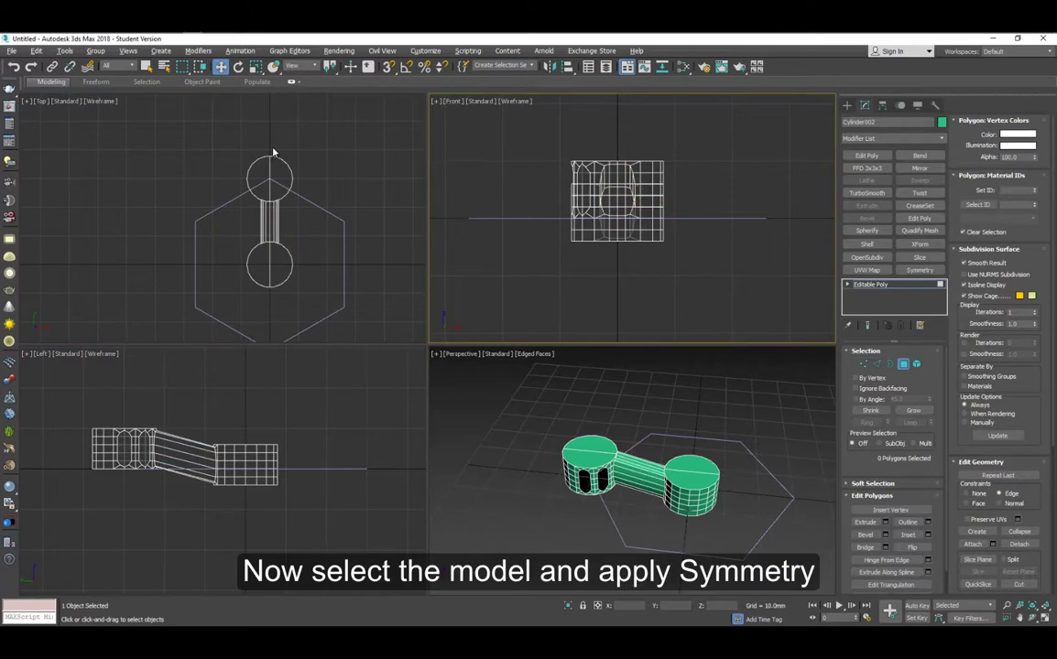
pyautogui.click(919, 270)
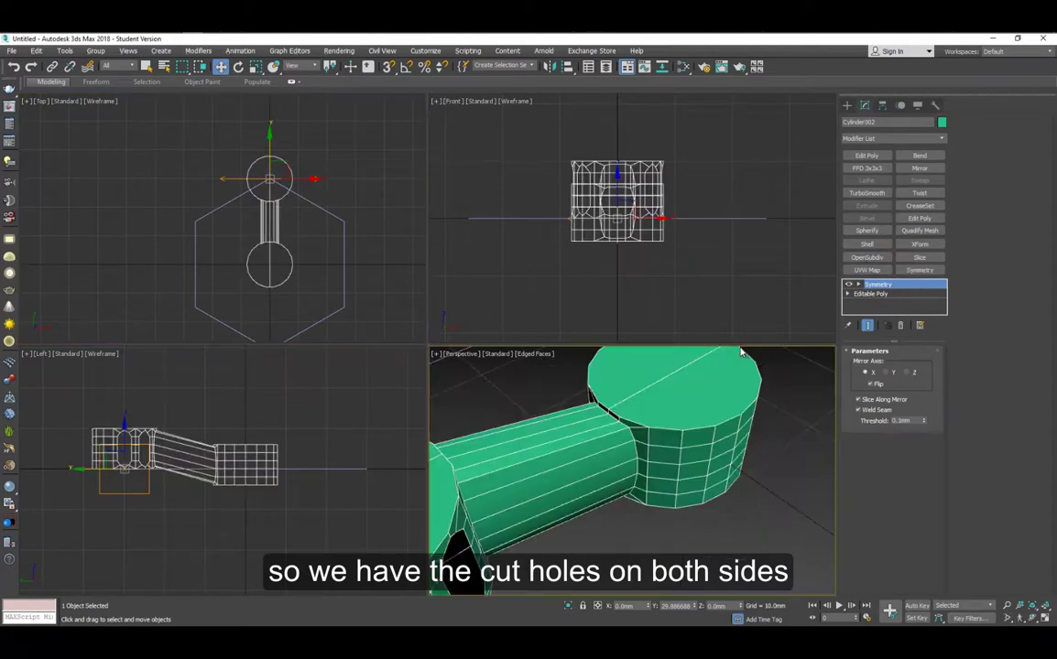
# Convert the symmetrical model to an editable poly
pyautogui.rightClick(265, 184)
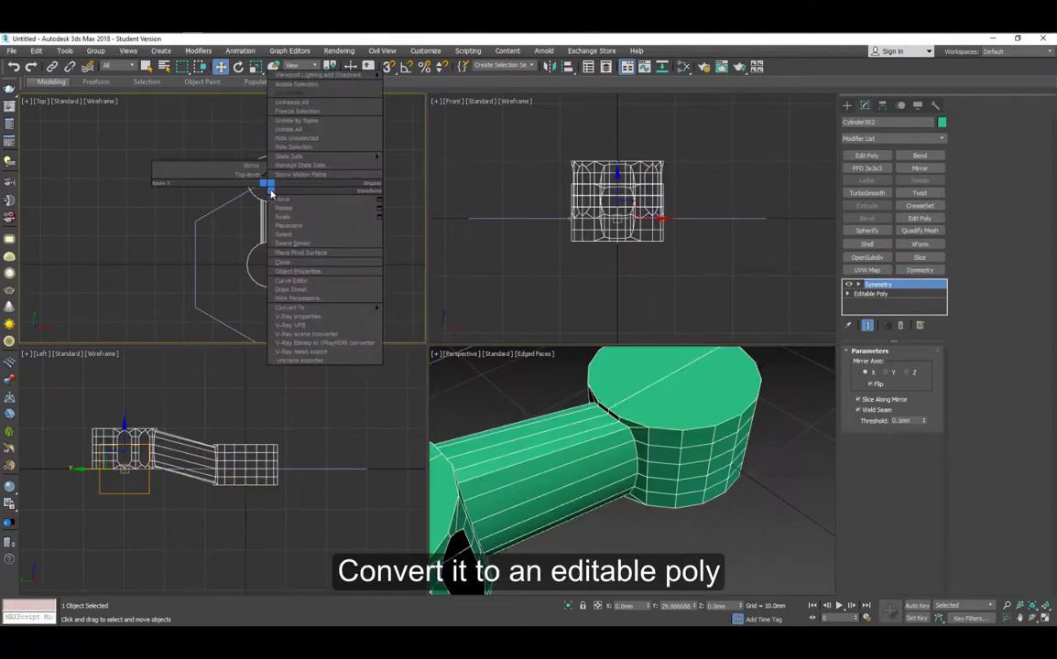
pyautogui.moveTo(326, 310)
pyautogui.click(403, 316)
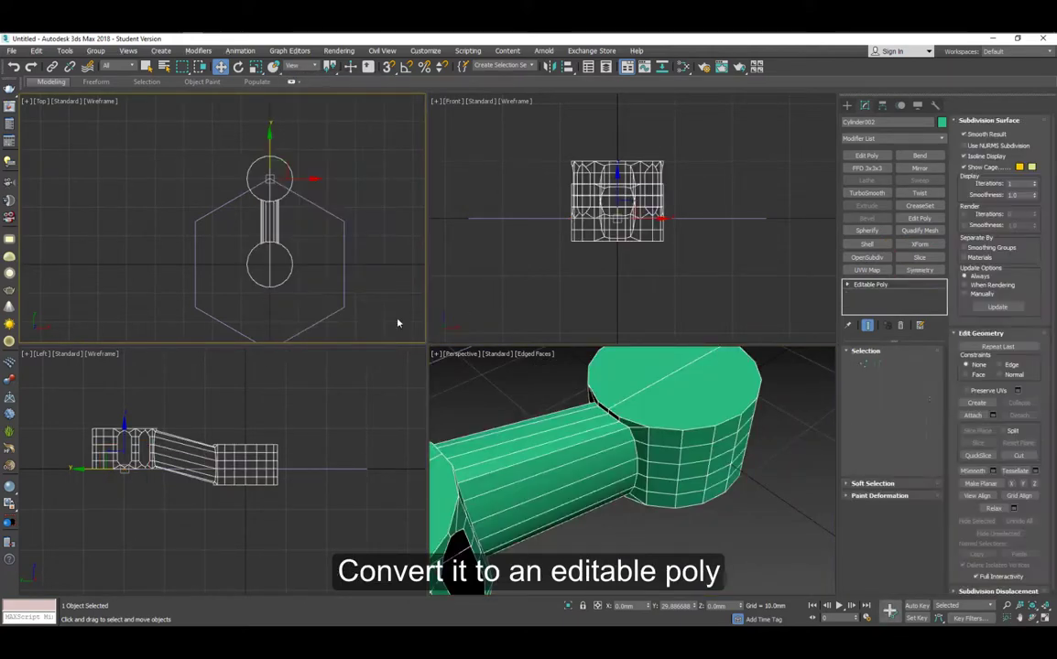
# Select all polygons of the centre cylinder in the top view and delete them, leaving the outer cylinder and tube
pyautogui.click(903, 363)
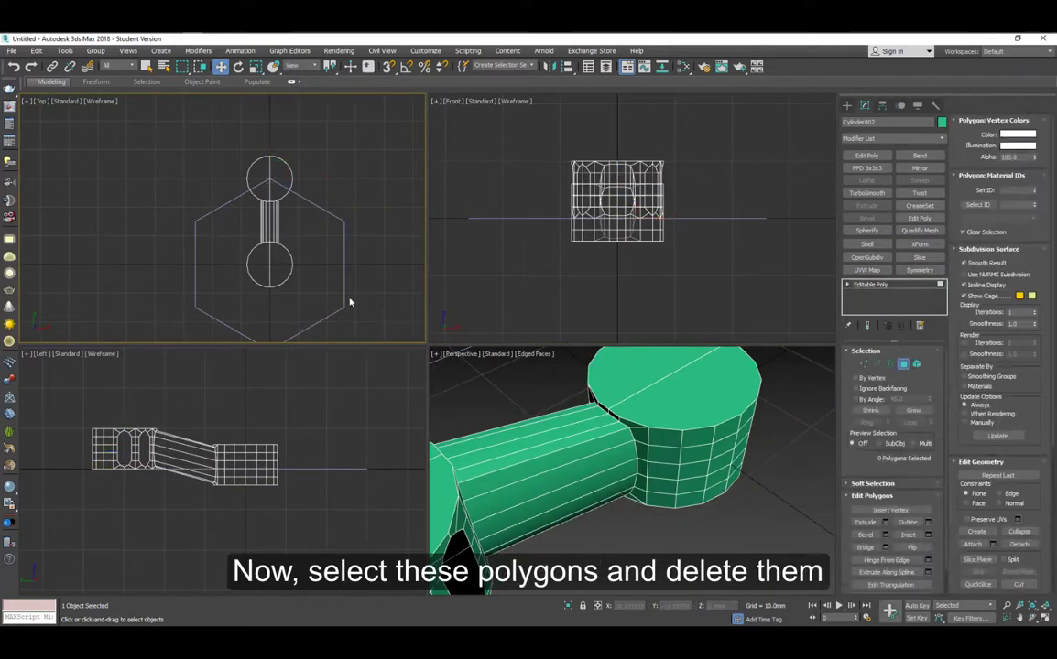
pyautogui.moveTo(310, 297); pyautogui.dragTo(310, 298)
pyautogui.keyDown('alt'); pyautogui.moveTo(661, 457); pyautogui.dragTo(684, 439, button='middle'); pyautogui.keyUp('alt')
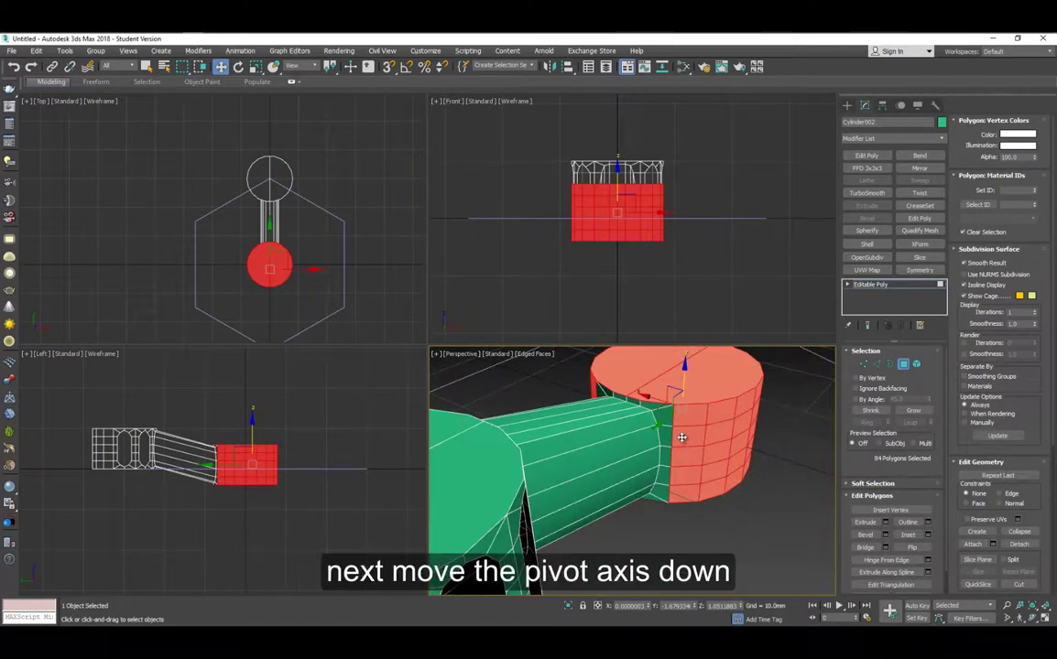
pyautogui.press('Delete')
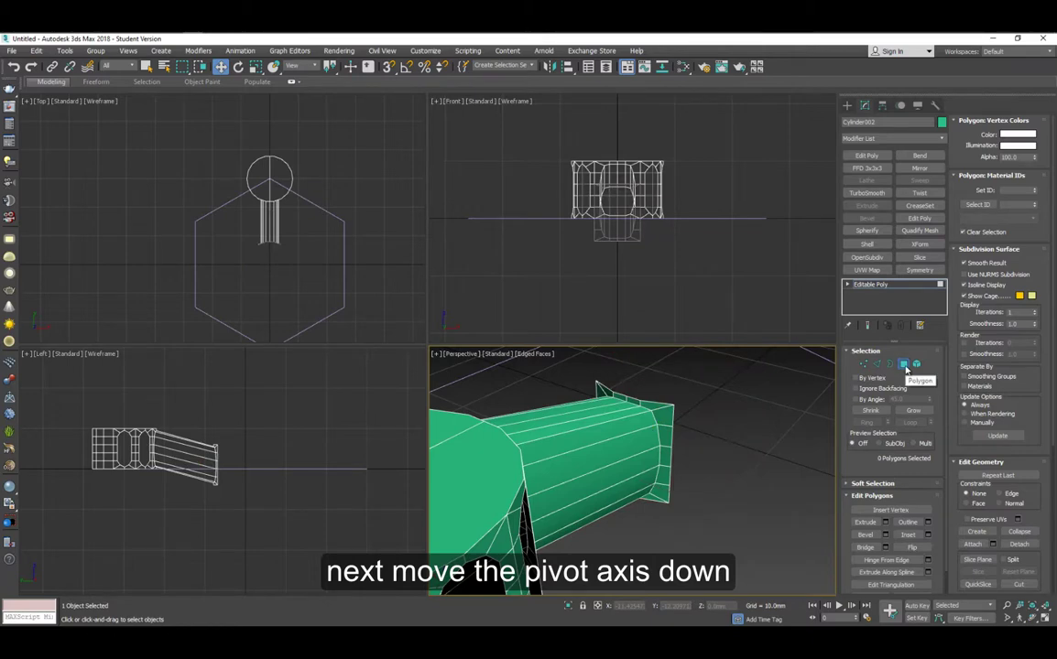
pyautogui.click(903, 363)
# Move only the object's pivot down to the hexagon's centre and set its Y position to 0 mm
pyautogui.click(881, 107)
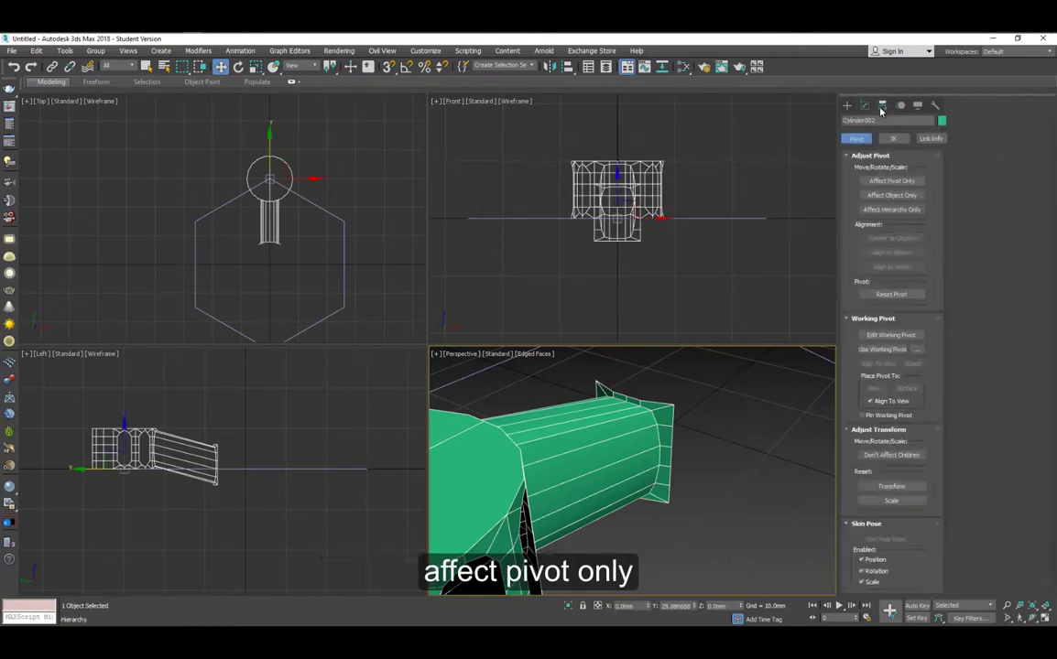
pyautogui.click(882, 180)
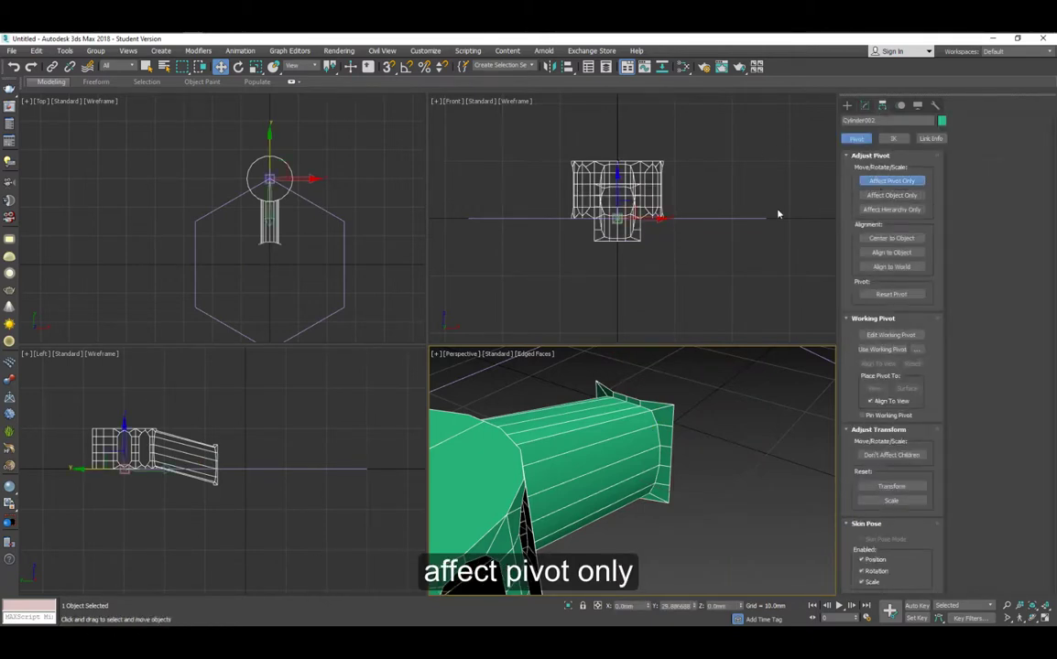
pyautogui.click(271, 153)
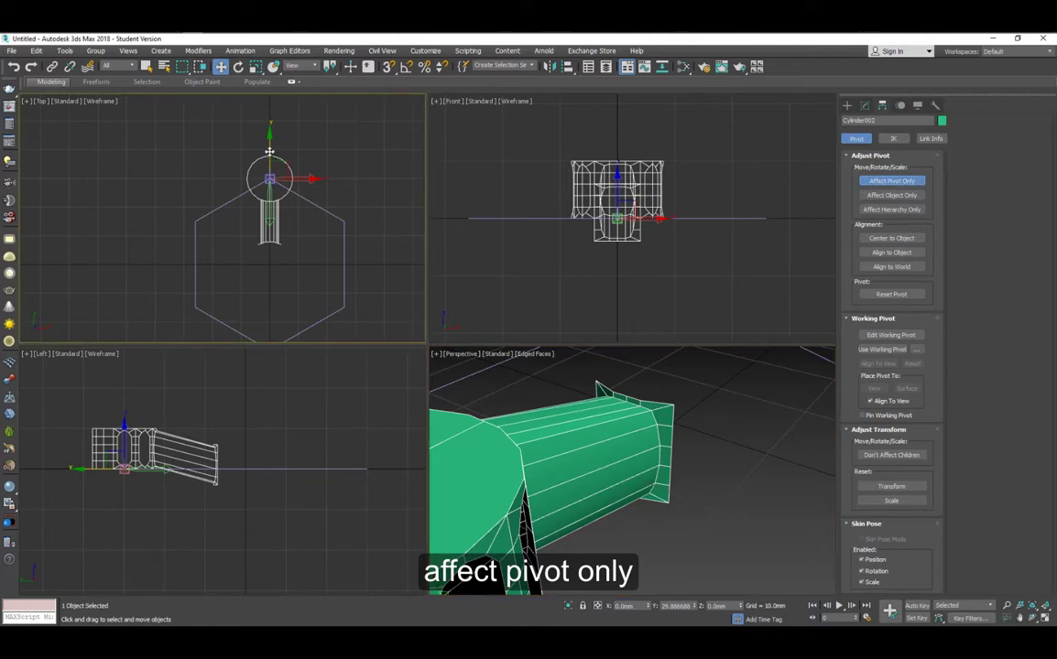
pyautogui.moveTo(269, 153); pyautogui.dragTo(265, 237)
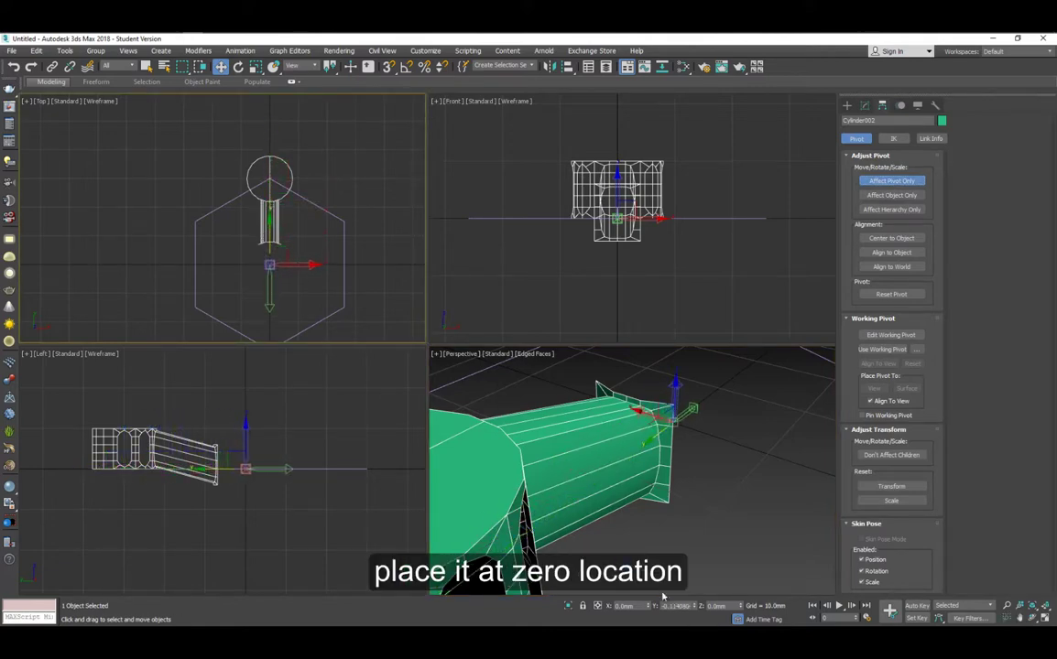
pyautogui.rightClick(695, 609)
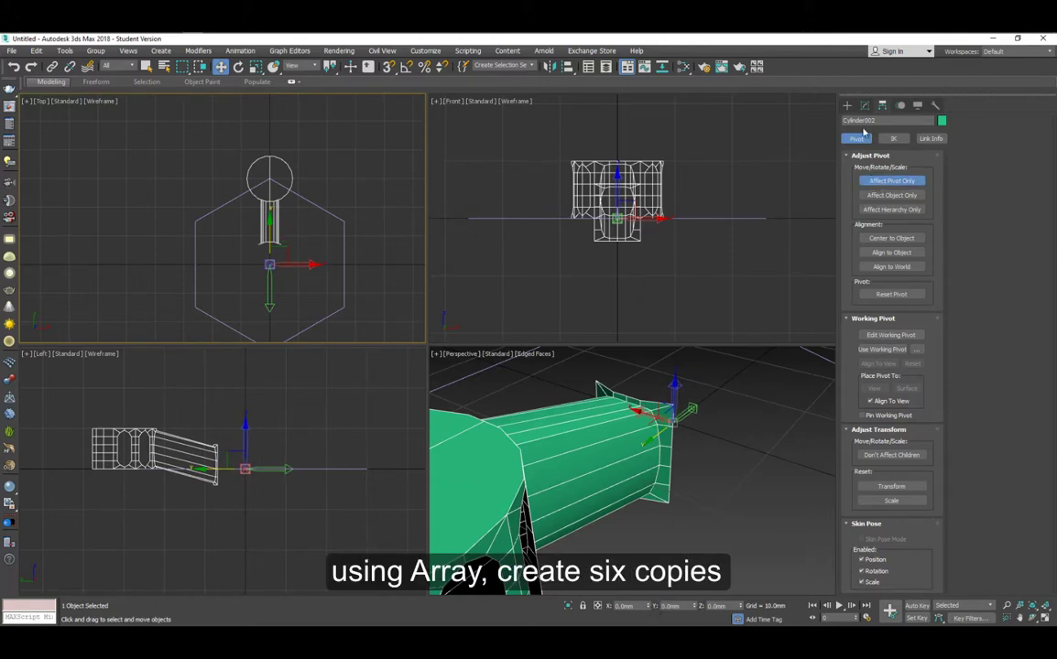
pyautogui.click(847, 105)
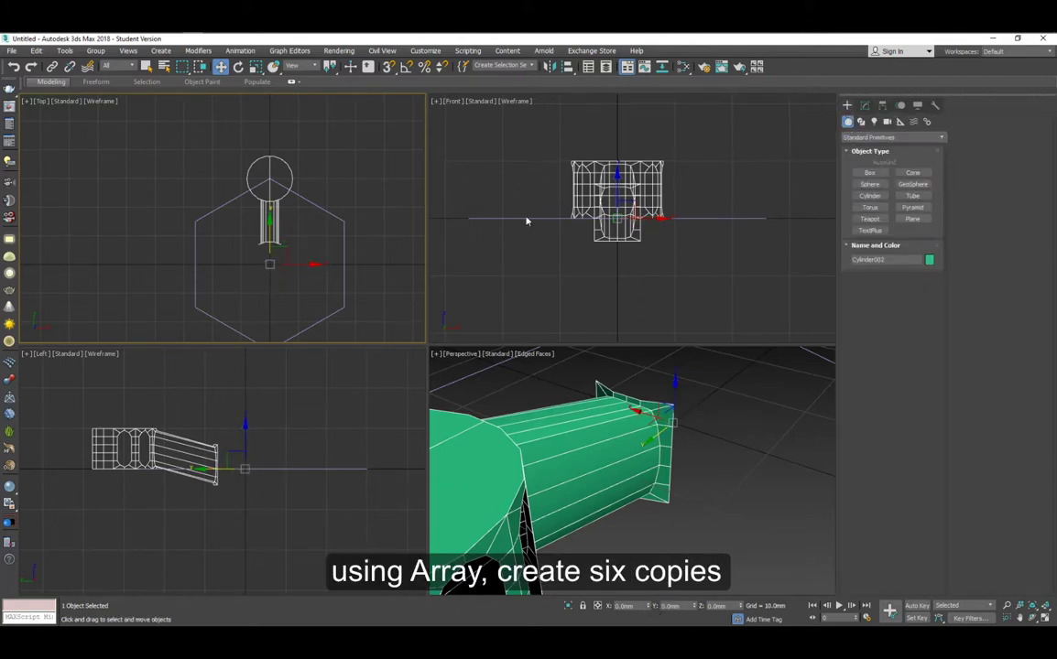
# Array the cylinder and tube around the hexagon's centre as six instances, with an incremental Z rotation of 60 degrees, checking the preview
pyautogui.click(65, 50)
pyautogui.click(69, 261)
pyautogui.click(443, 299)
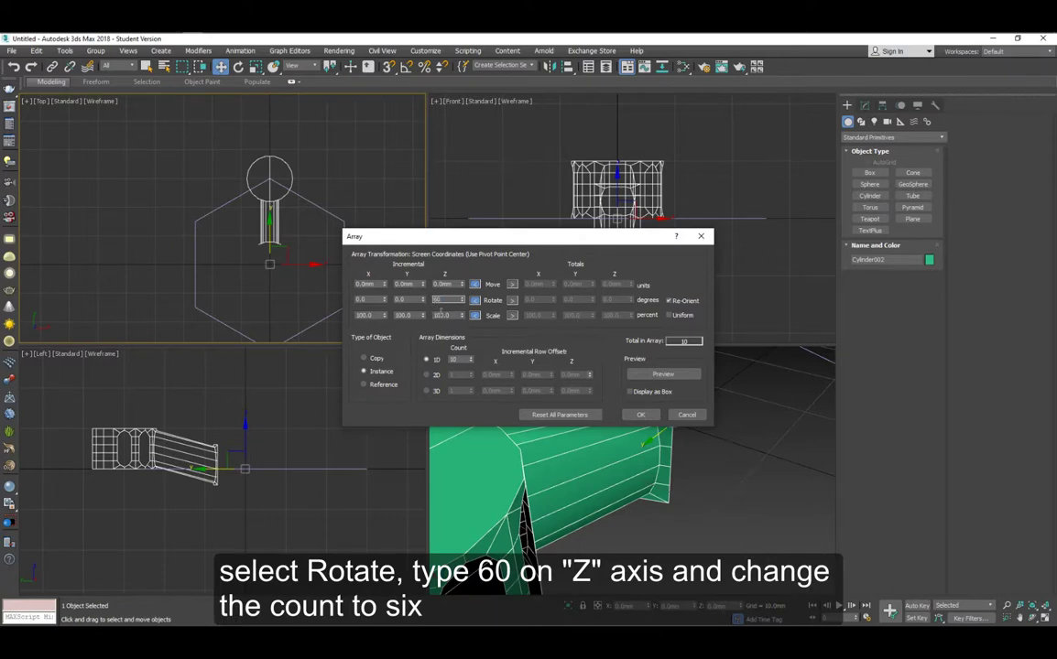
pyautogui.write('6')
pyautogui.click(664, 376)
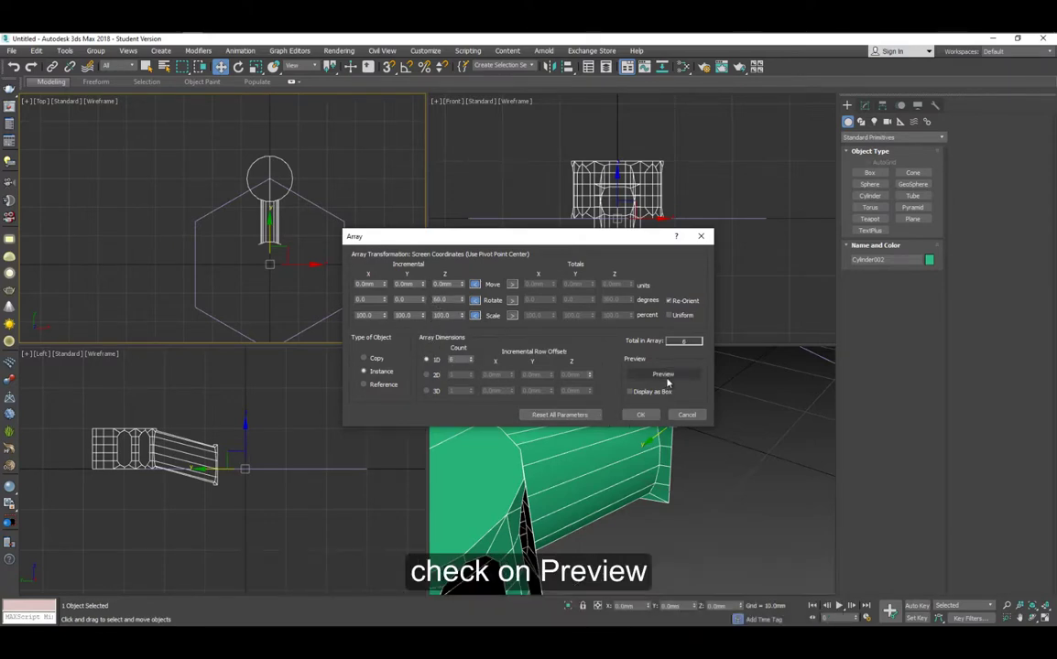
pyautogui.click(668, 381)
pyautogui.scroll(-6, 660, 533)
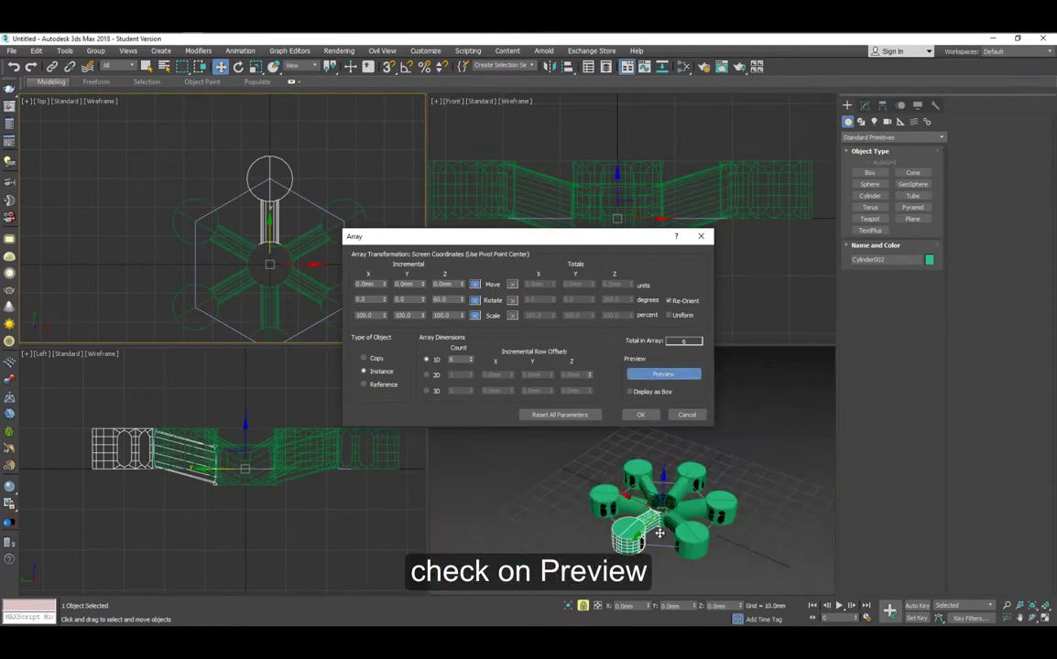
pyautogui.scroll(3, 638, 499)
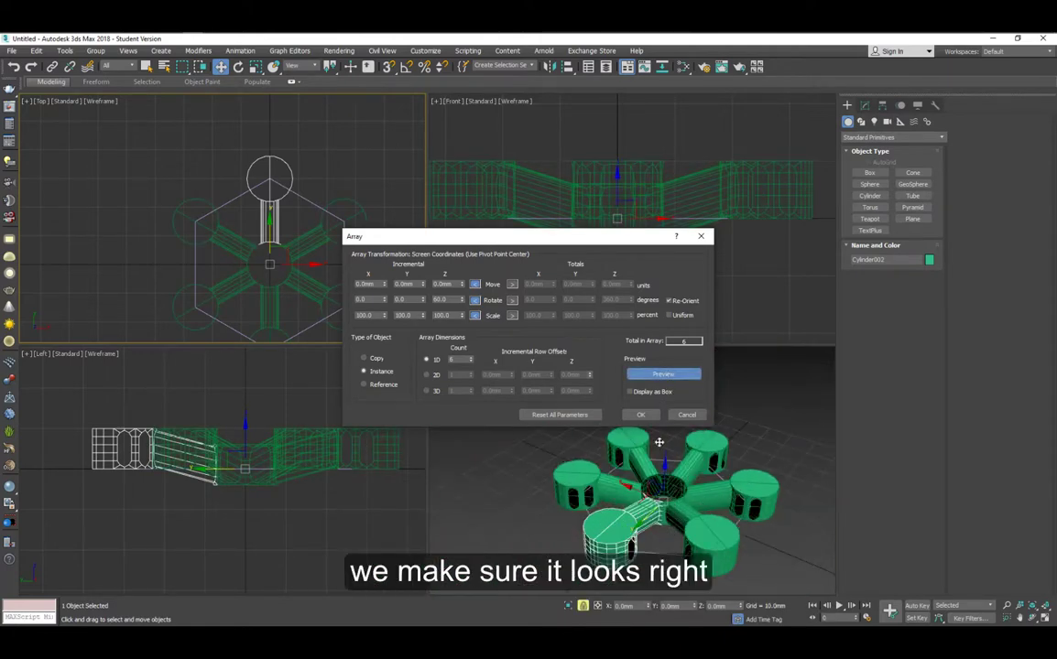
pyautogui.click(640, 415)
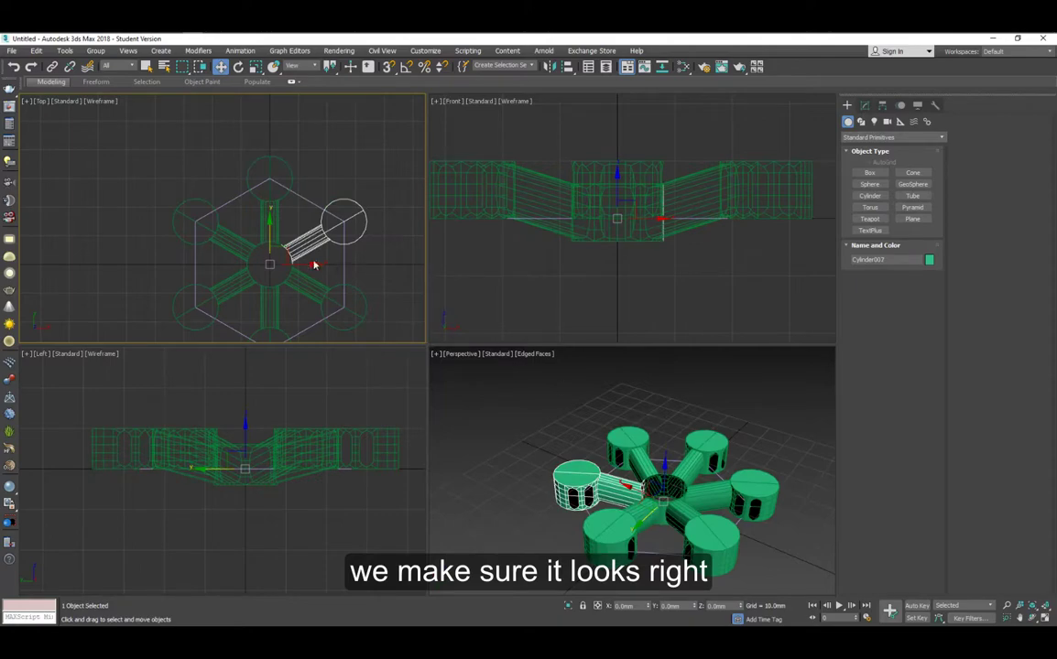
# Delete the hexagon guide shape and convert all six arrayed copies to editable poly
pyautogui.moveTo(287, 271); pyautogui.dragTo(259, 237, button='middle')
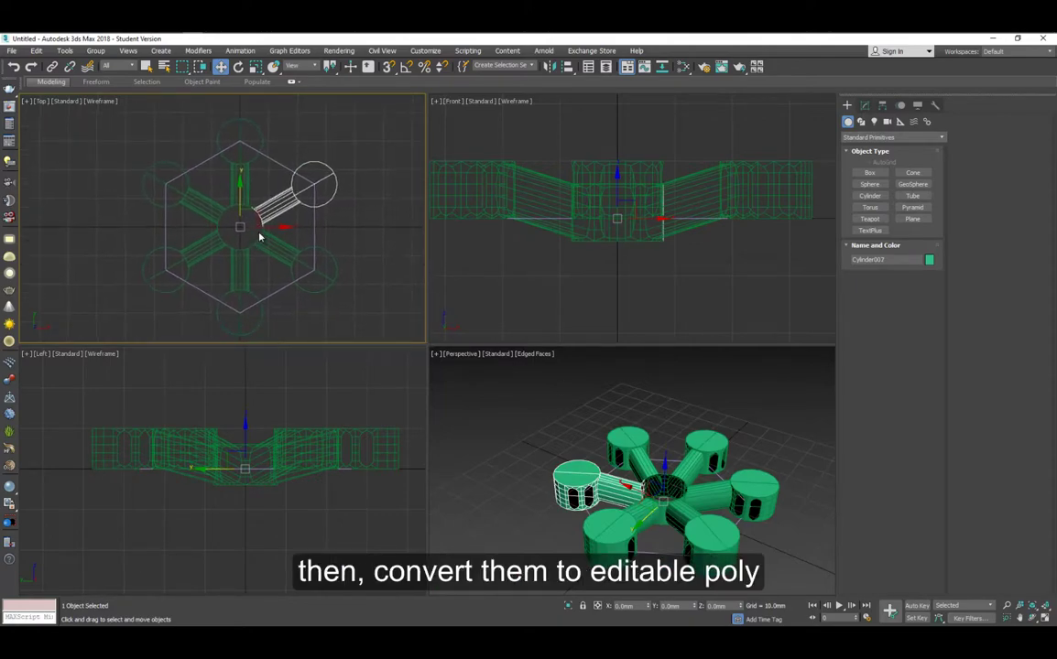
pyautogui.click(315, 226)
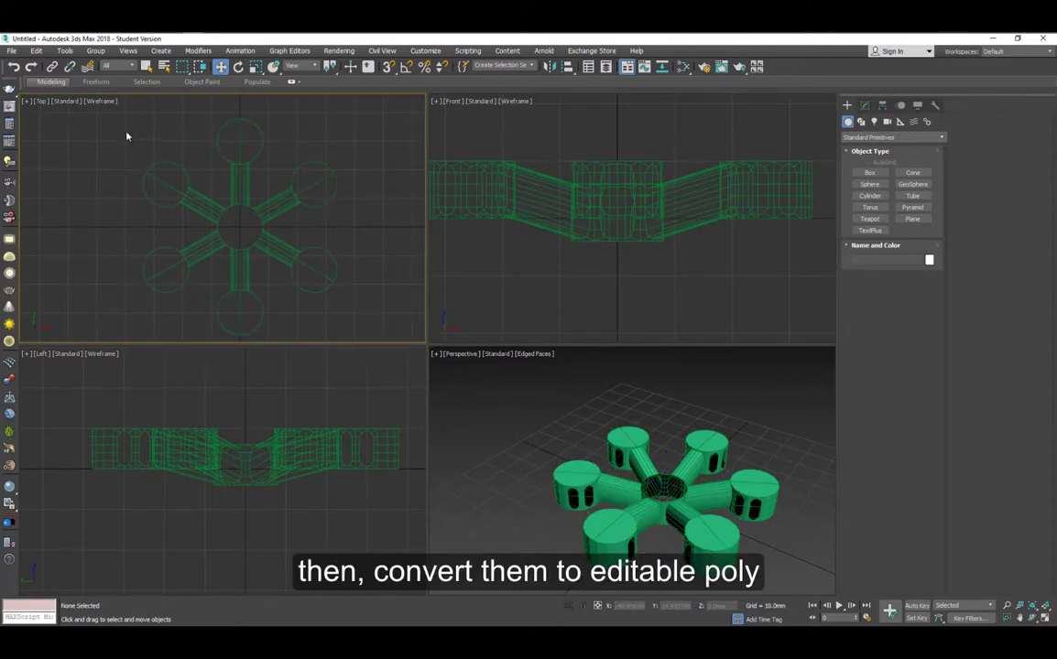
pyautogui.moveTo(126, 132); pyautogui.dragTo(301, 285)
pyautogui.rightClick(282, 256)
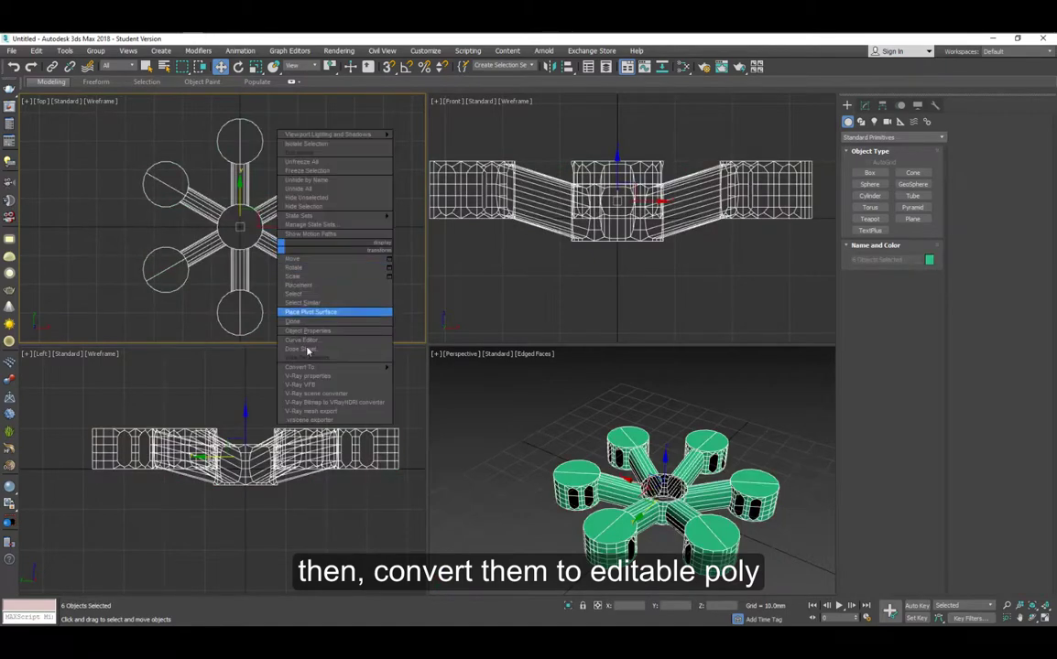
pyautogui.moveTo(330, 342)
pyautogui.click(394, 335)
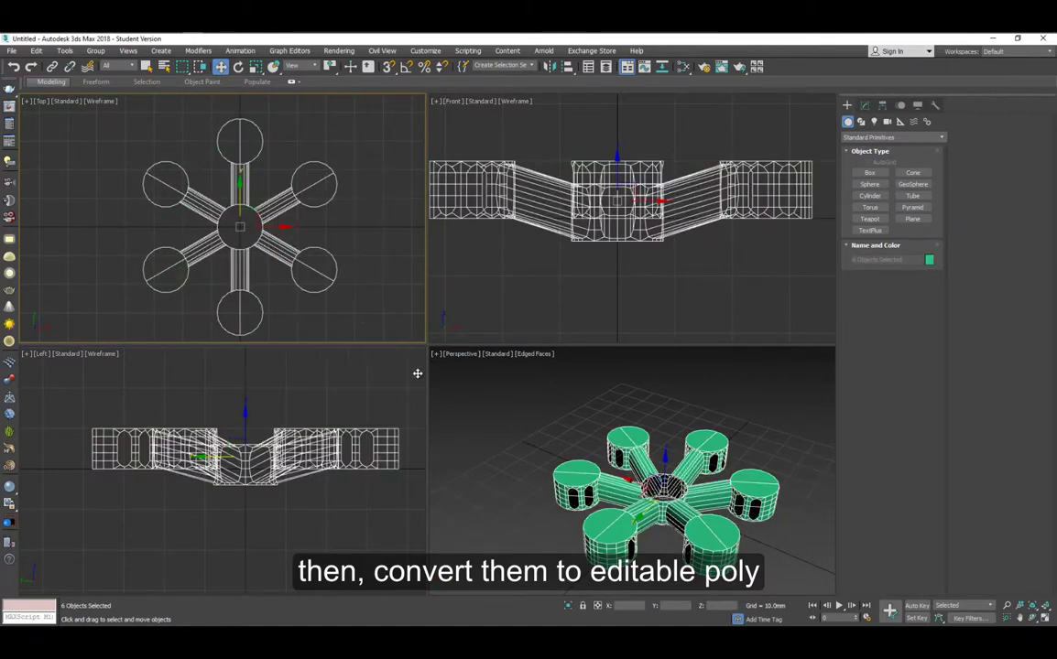
# Attach the other five arrayed arms to one arm so that they form a single editable poly
pyautogui.click(532, 402)
pyautogui.click(592, 477)
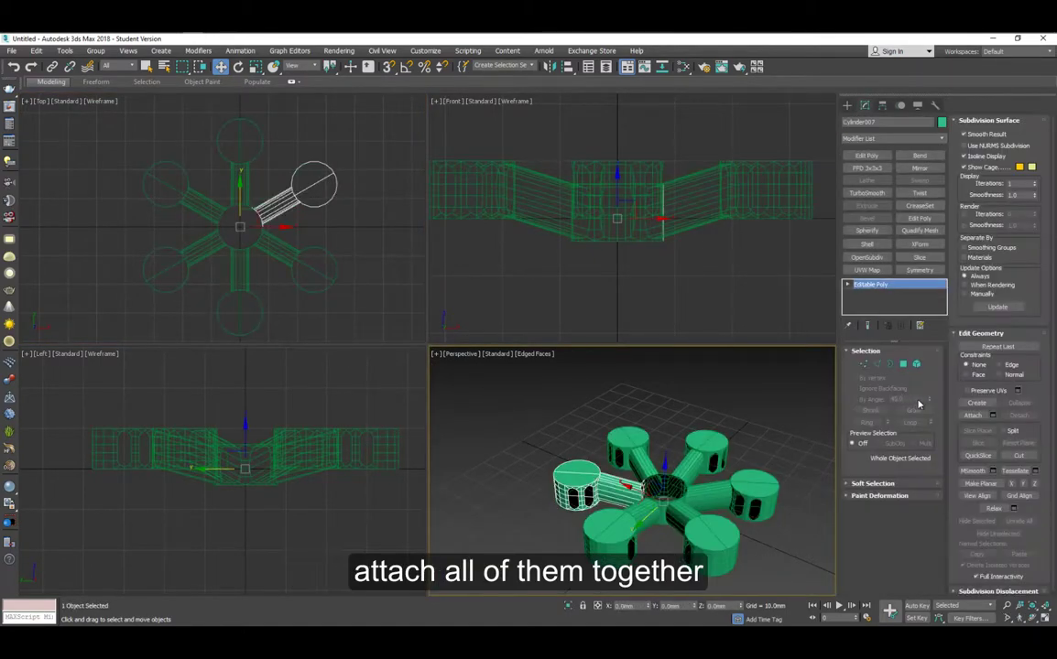
pyautogui.click(973, 414)
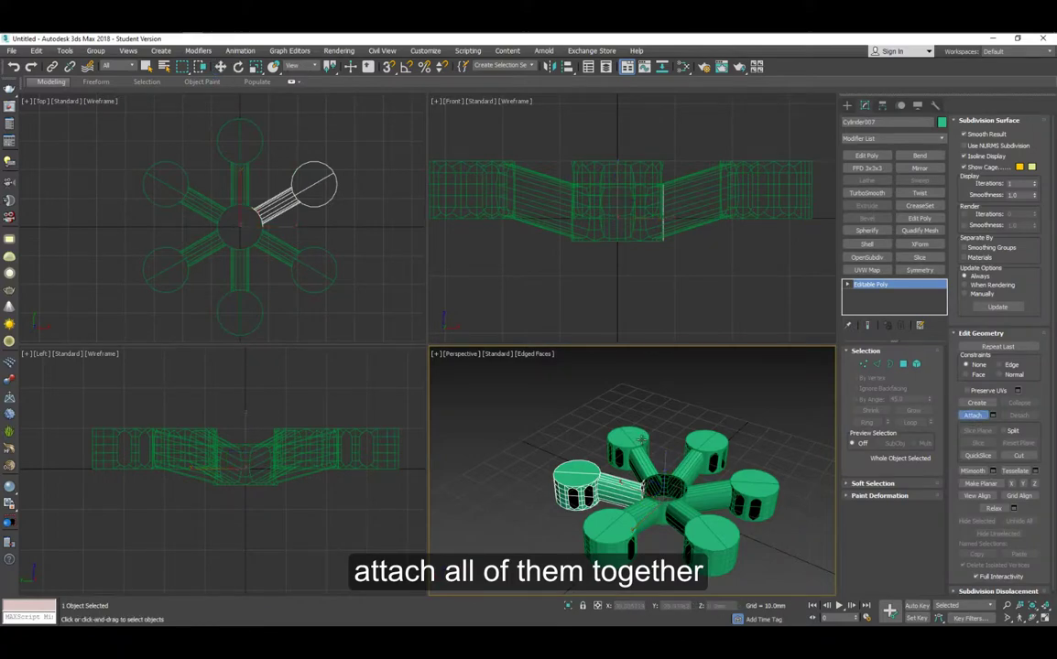
pyautogui.click(641, 437)
pyautogui.click(612, 408)
pyautogui.click(644, 438)
pyautogui.click(641, 513)
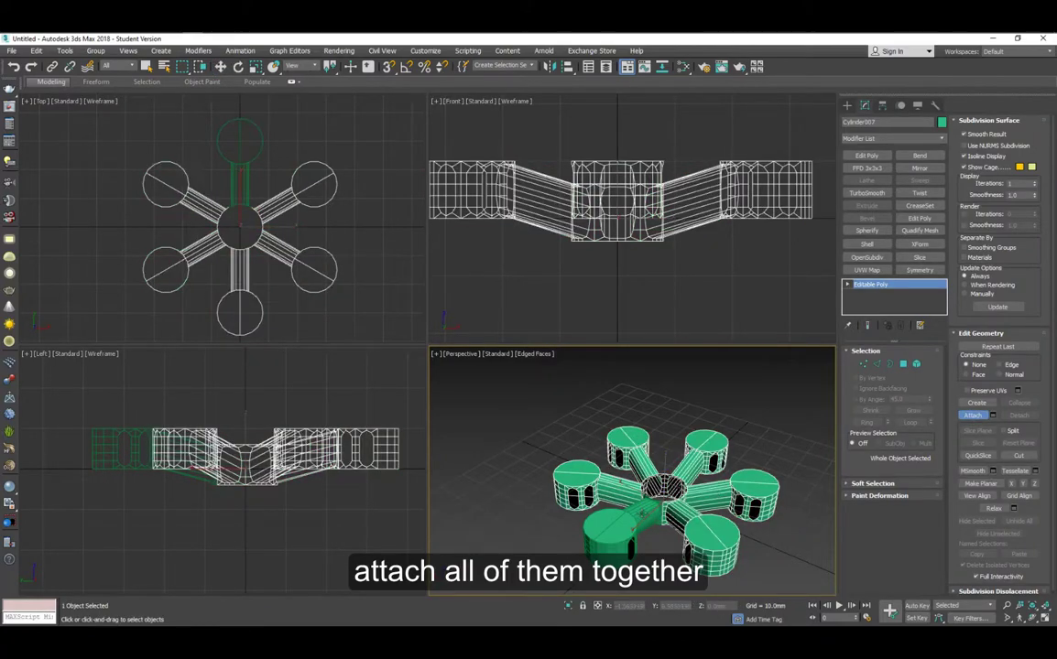
pyautogui.click(578, 462)
pyautogui.click(977, 417)
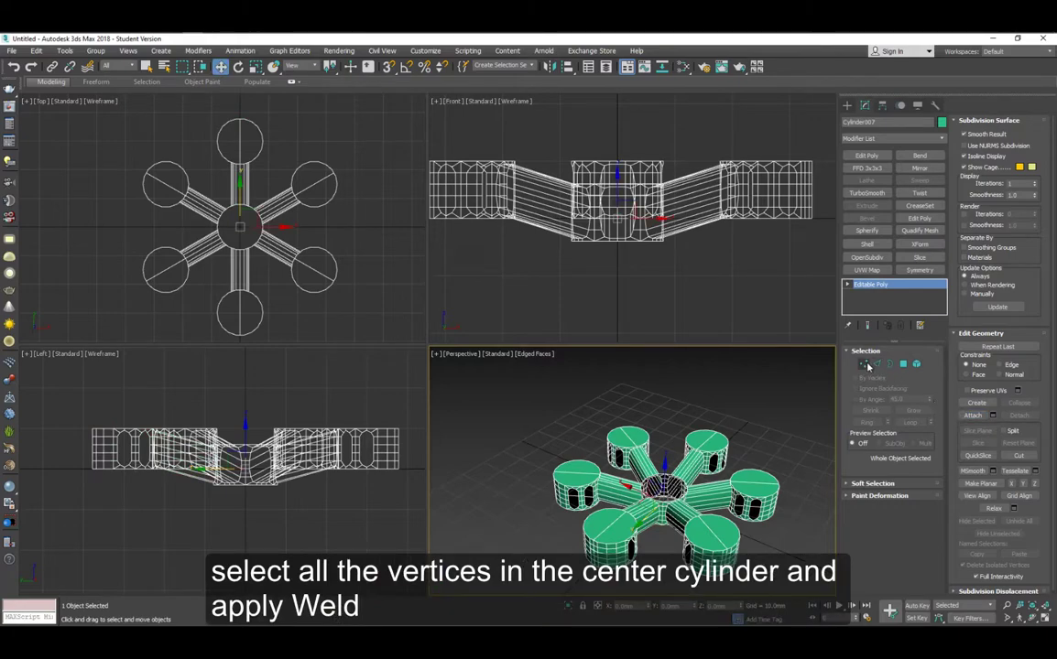
# Select all vertices of the centre cylinder in the top view and weld them with a 0.1 mm threshold
pyautogui.click(863, 364)
pyautogui.moveTo(210, 203); pyautogui.dragTo(269, 260)
pyautogui.scroll(8, 661, 550)
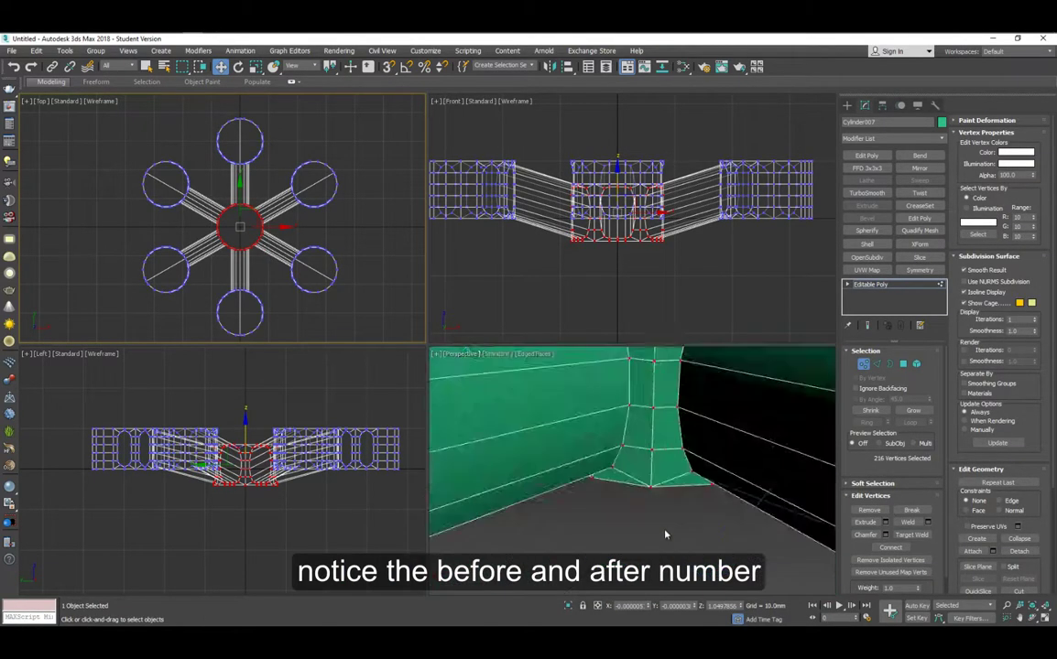
pyautogui.scroll(-3, 667, 537)
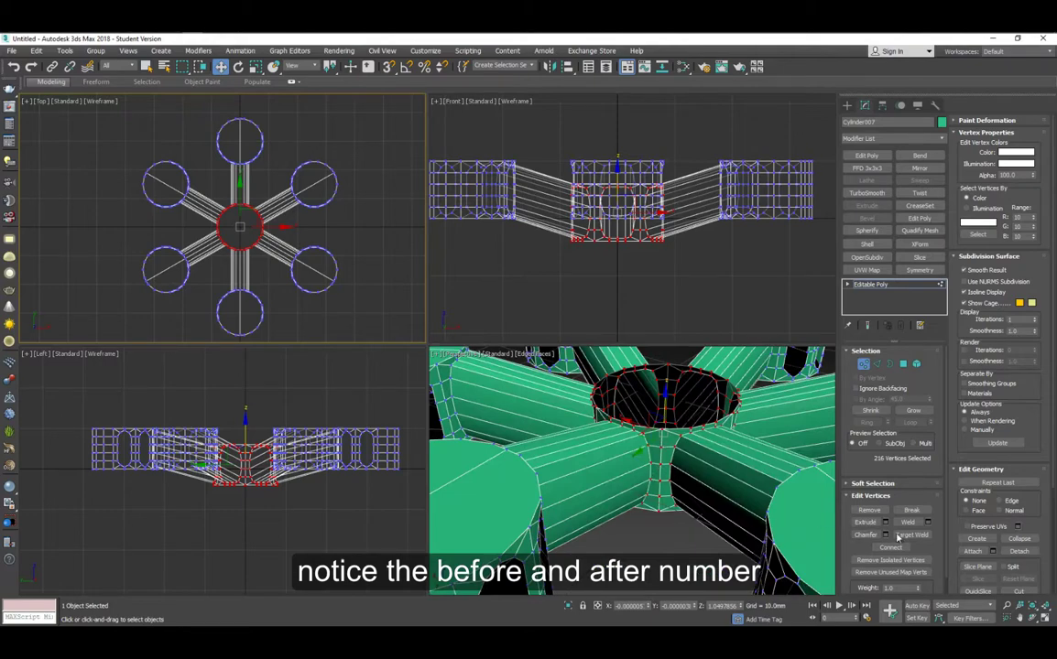
pyautogui.click(927, 522)
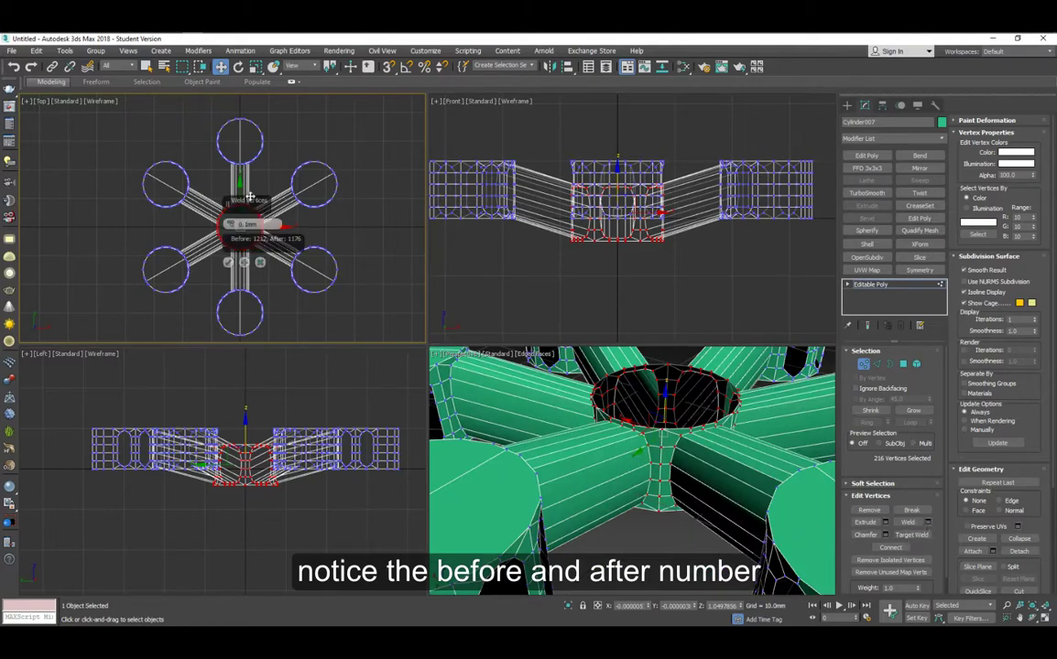
pyautogui.moveTo(240, 198); pyautogui.dragTo(361, 194)
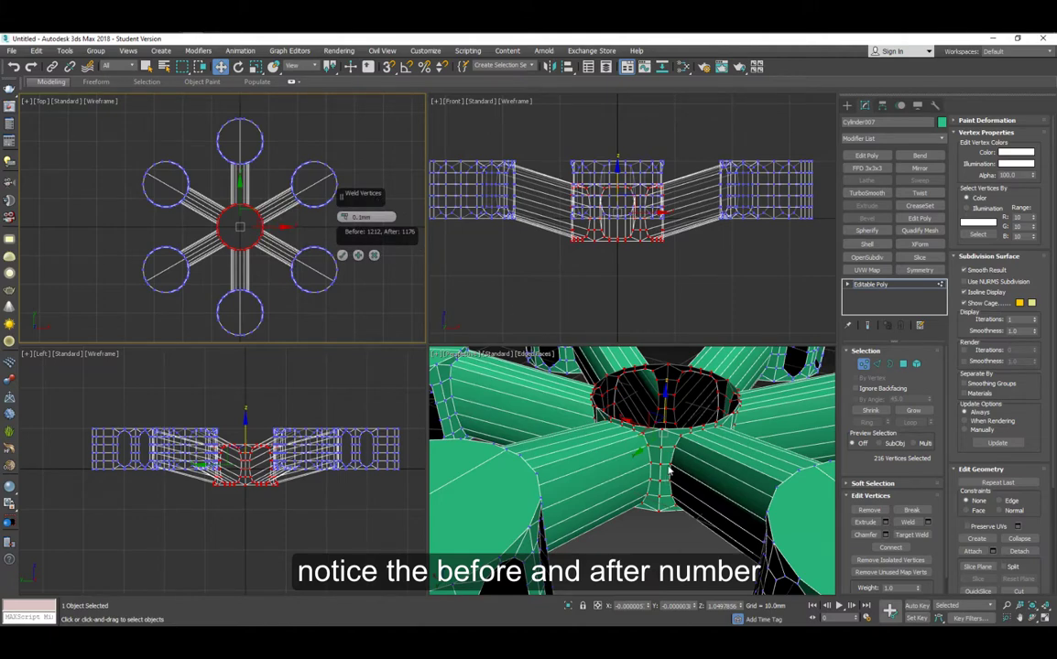
pyautogui.click(343, 256)
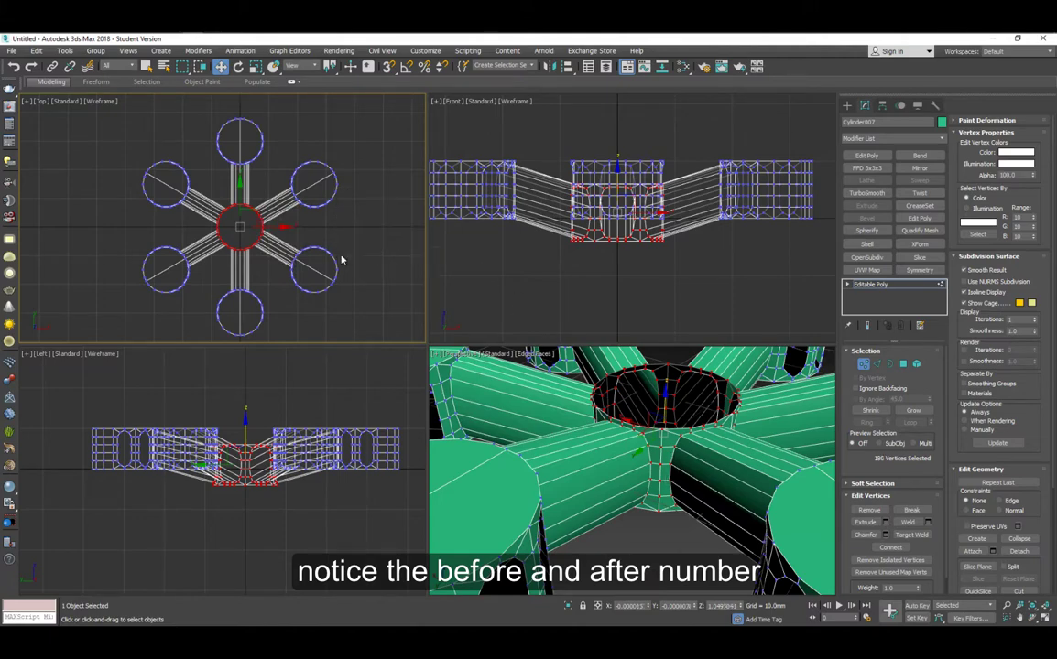
pyautogui.click(865, 366)
# Select the open top and bottom borders of the centre cylinder and cap them
pyautogui.scroll(-4, 719, 430)
pyautogui.moveTo(719, 429); pyautogui.dragTo(650, 457, button='middle')
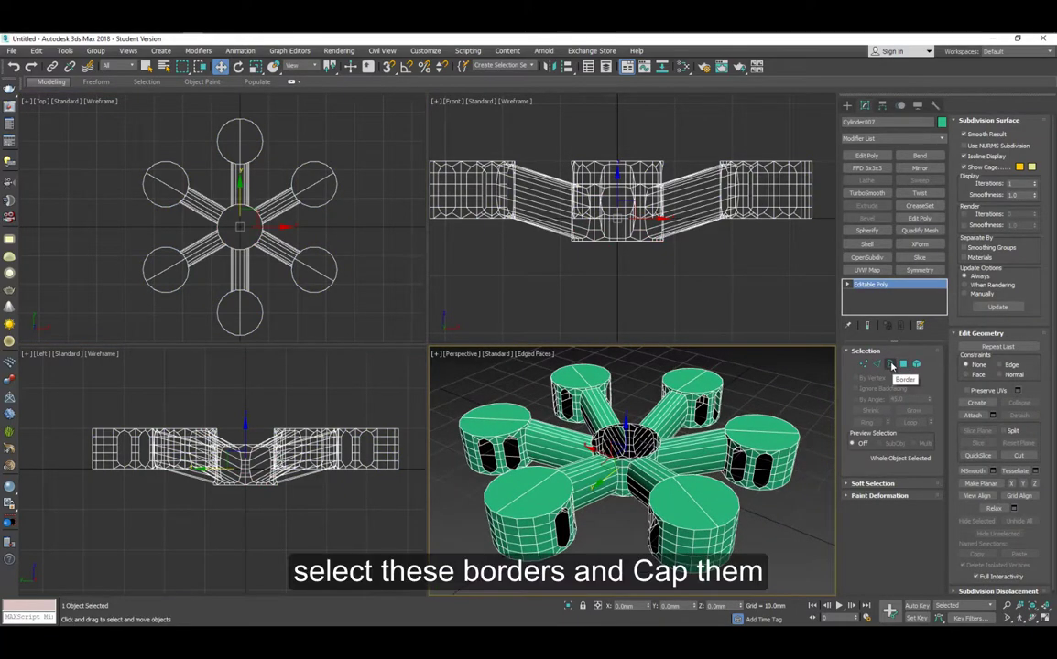
pyautogui.click(892, 366)
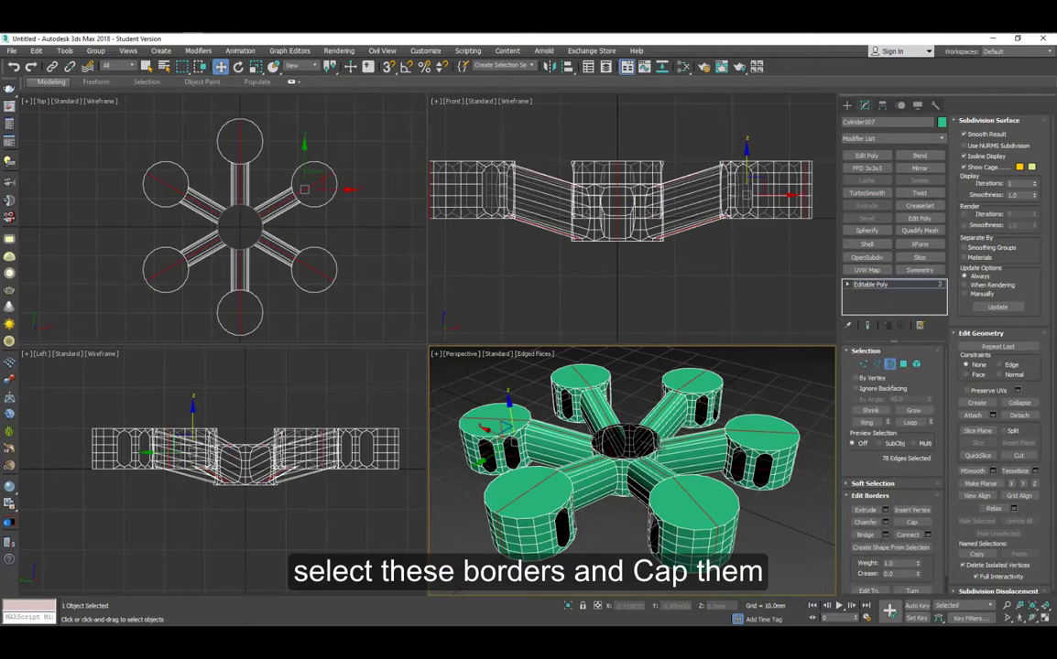
pyautogui.click(658, 450)
pyautogui.keyDown('alt'); pyautogui.moveTo(643, 485); pyautogui.dragTo(640, 385, button='middle'); pyautogui.keyUp('alt')
pyautogui.click(654, 486)
pyautogui.click(913, 525)
pyautogui.keyDown('alt'); pyautogui.moveTo(659, 470); pyautogui.dragTo(783, 474, button='middle'); pyautogui.keyUp('alt')
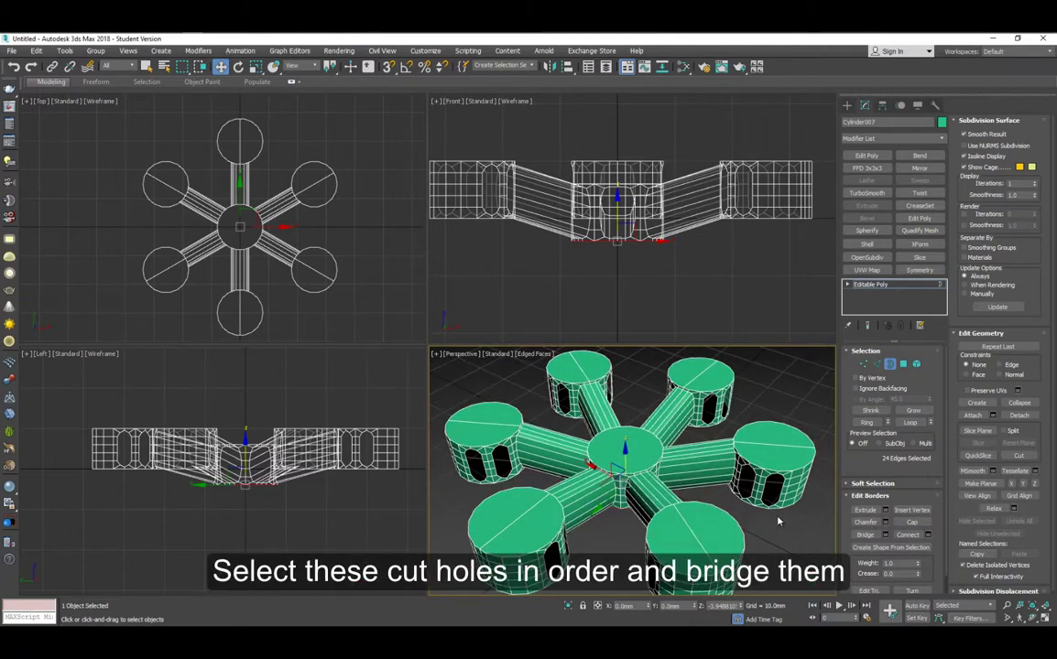
# Select the borders of two facing cut holes on neighbouring outer cylinders and bridge them
pyautogui.moveTo(778, 518); pyautogui.dragTo(781, 516, button='middle')
pyautogui.press('3')
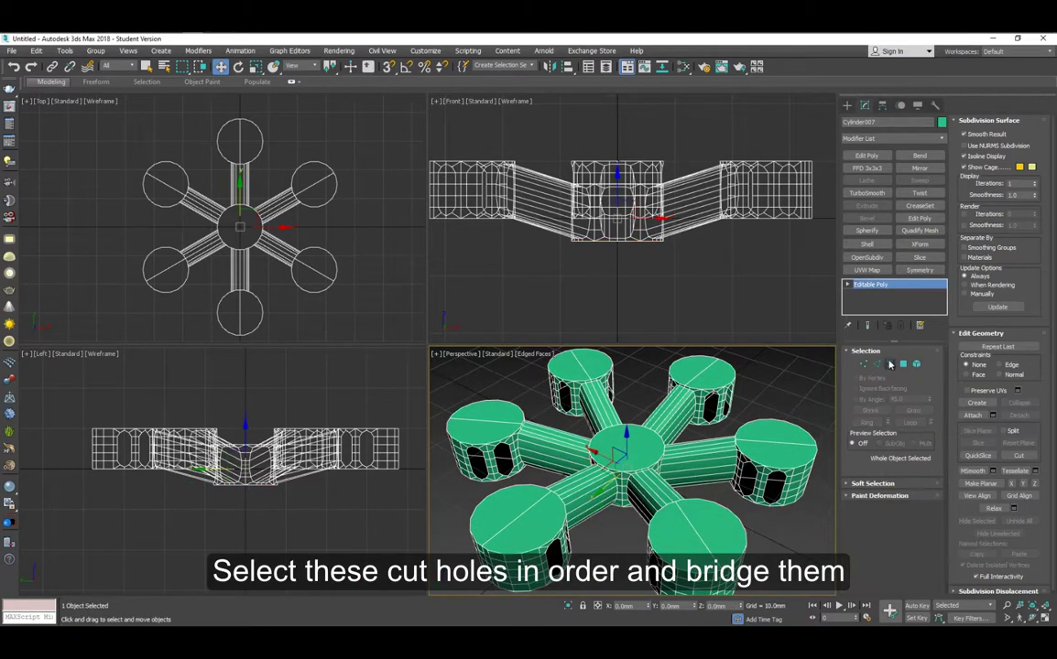
pyautogui.press('3')
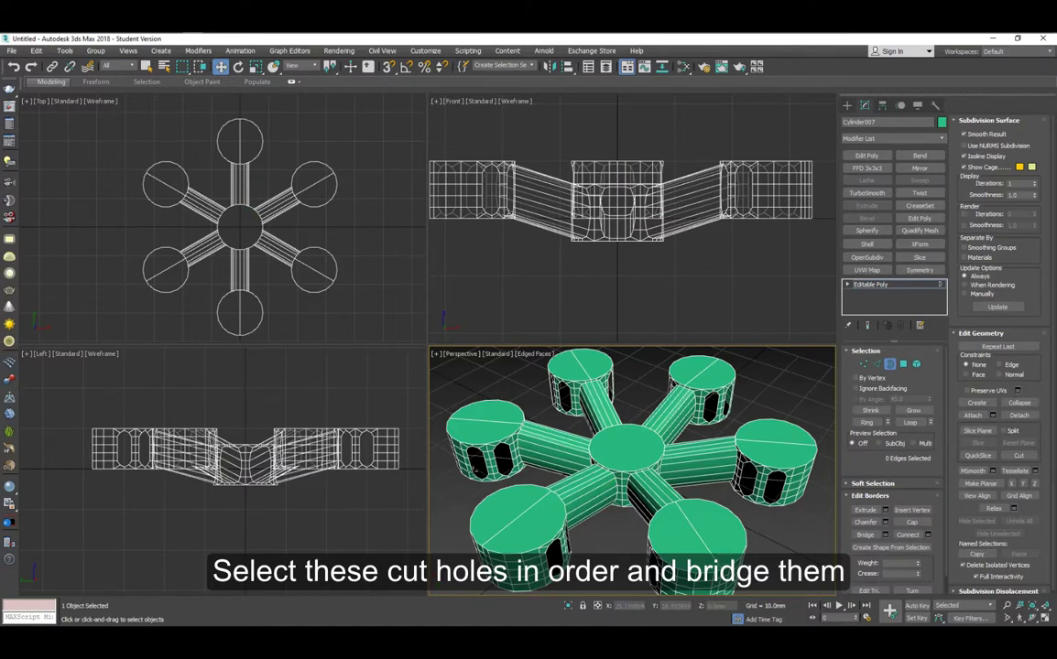
pyautogui.hotkey('alt', 'w')
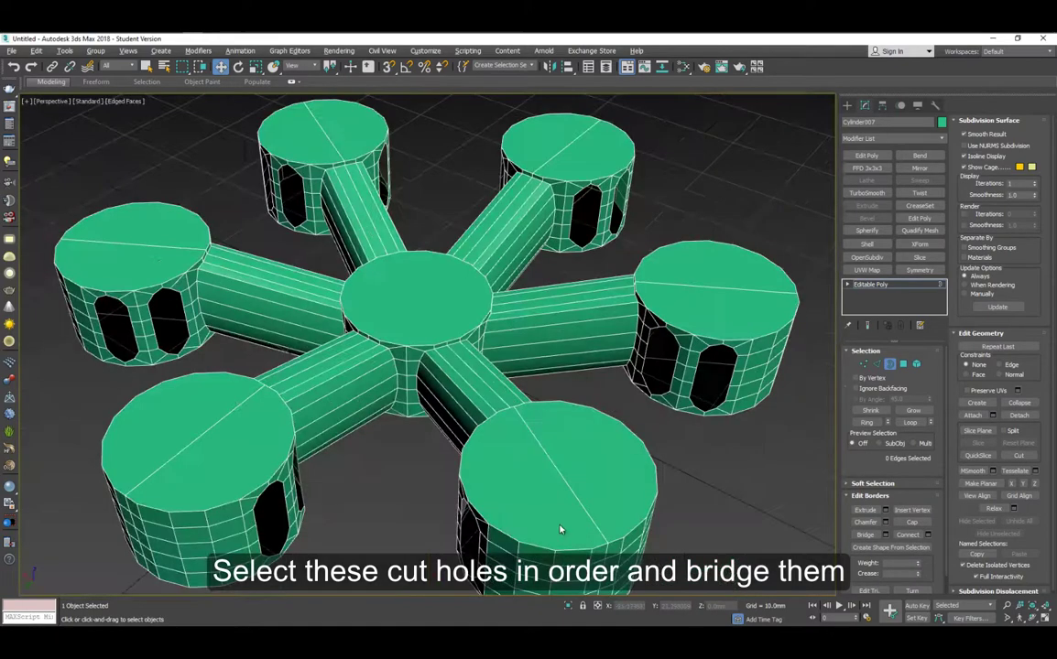
pyautogui.click(693, 400)
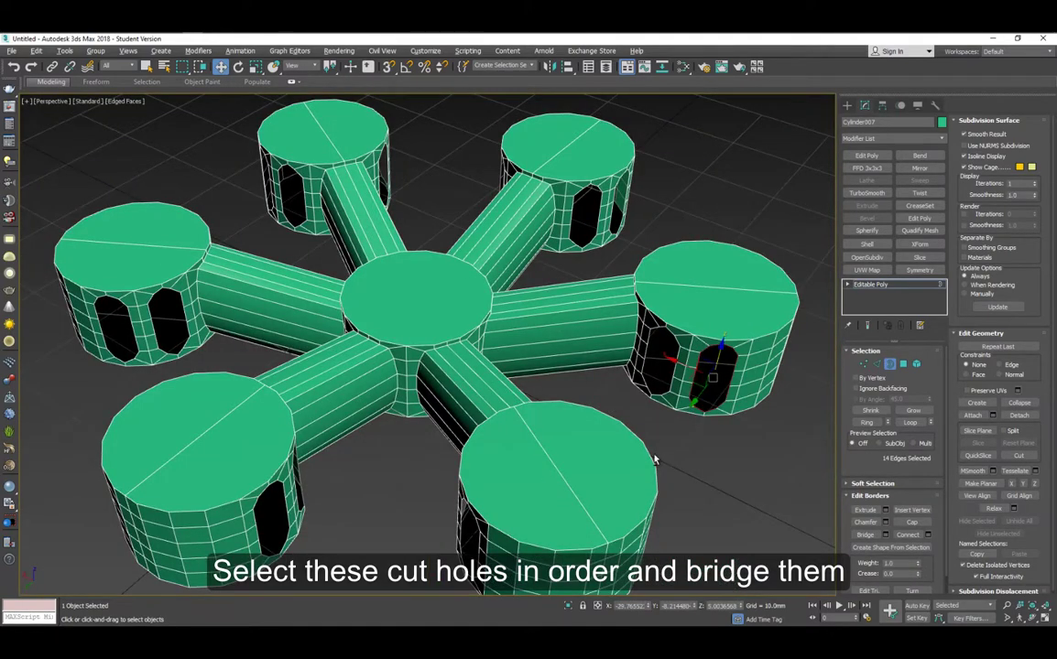
pyautogui.keyDown('alt'); pyautogui.moveTo(693, 400); pyautogui.dragTo(476, 385, button='middle'); pyautogui.keyUp('alt')
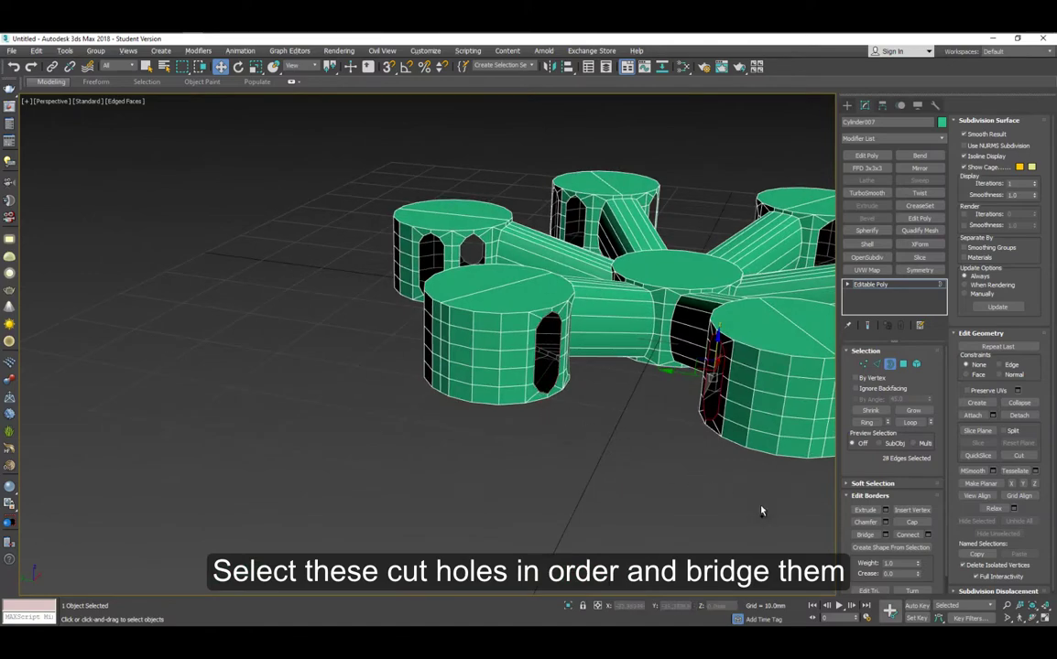
pyautogui.click(865, 536)
# Bridge the remaining pairs of facing cut holes in order around the ring, connecting all six outer cylinders
pyautogui.moveTo(641, 377)
pyautogui.keyDown('alt'); pyautogui.mouseDown(button='middle')
pyautogui.moveTo(471, 352)
pyautogui.moveTo(641, 400)
pyautogui.mouseUp(button='middle'); pyautogui.keyUp('alt')
pyautogui.click(730, 400)
pyautogui.keyDown('alt'); pyautogui.moveTo(698, 427); pyautogui.dragTo(634, 345, button='middle'); pyautogui.keyUp('alt')
pyautogui.click(630, 336)
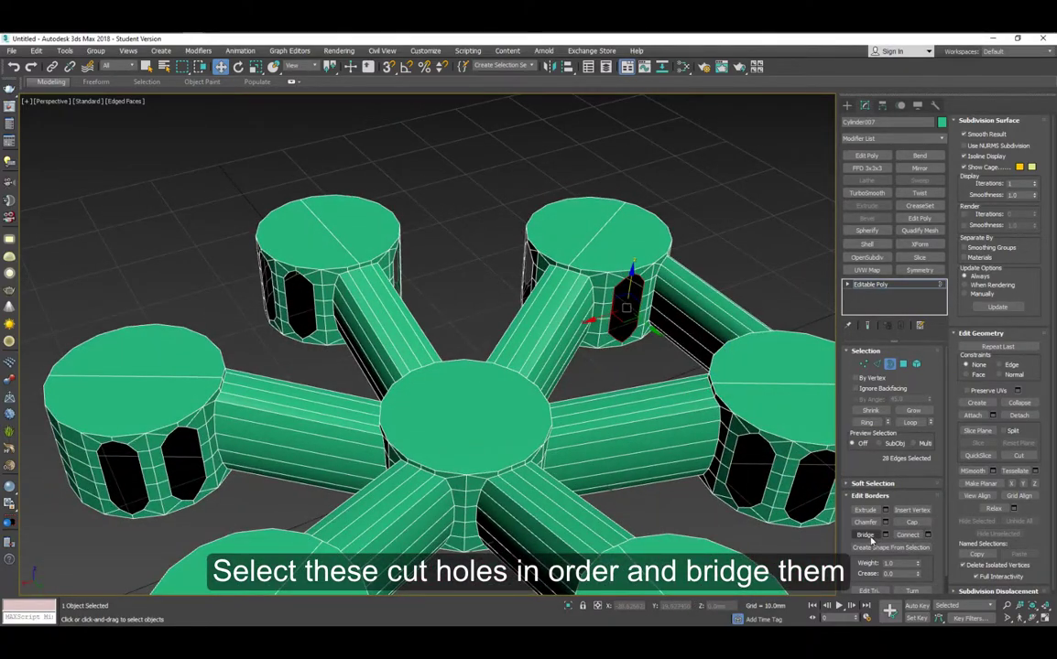
pyautogui.keyDown('alt'); pyautogui.moveTo(450, 313); pyautogui.dragTo(401, 320, button='middle'); pyautogui.keyUp('alt')
pyautogui.click(619, 489)
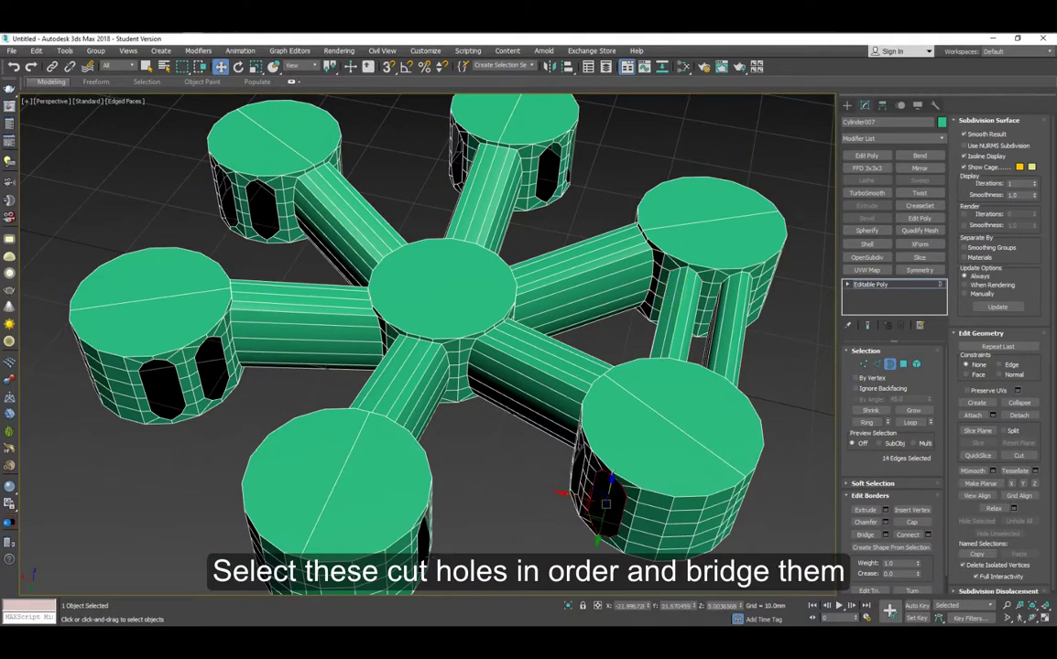
pyautogui.click(865, 534)
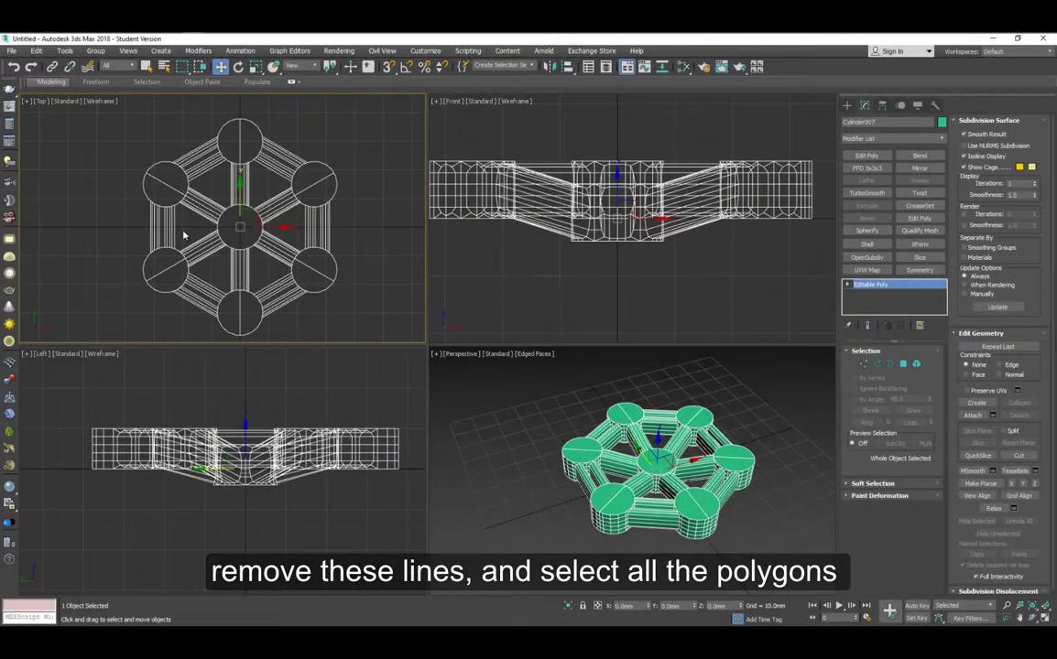
# Select the dividing edges across the top and bottom faces of the outer cylinders and remove them together with their vertices
pyautogui.click(878, 366)
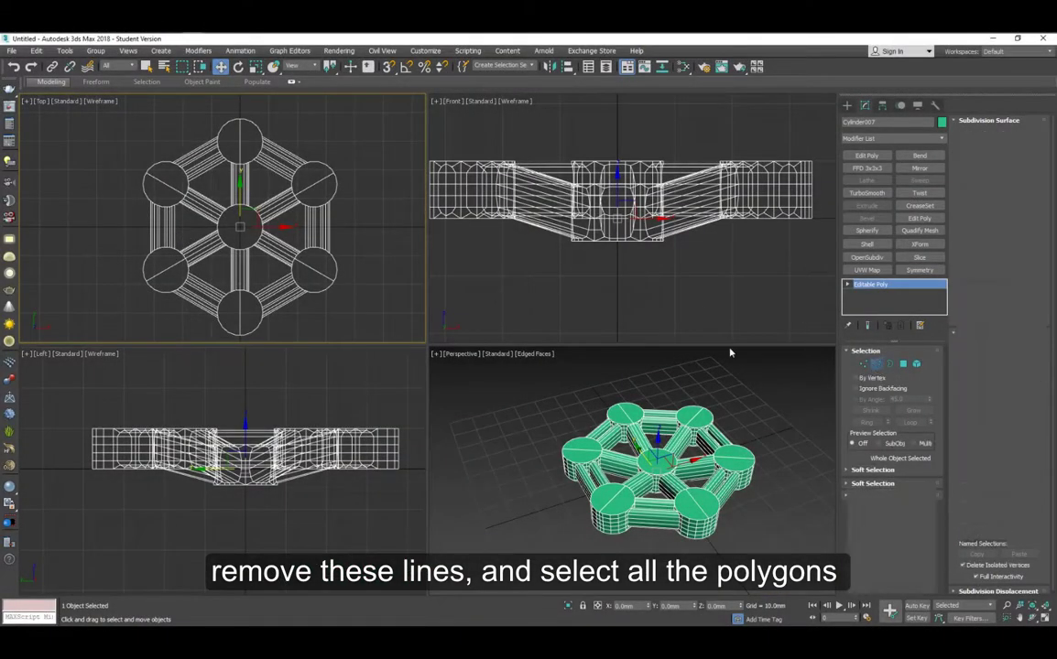
pyautogui.click(170, 198)
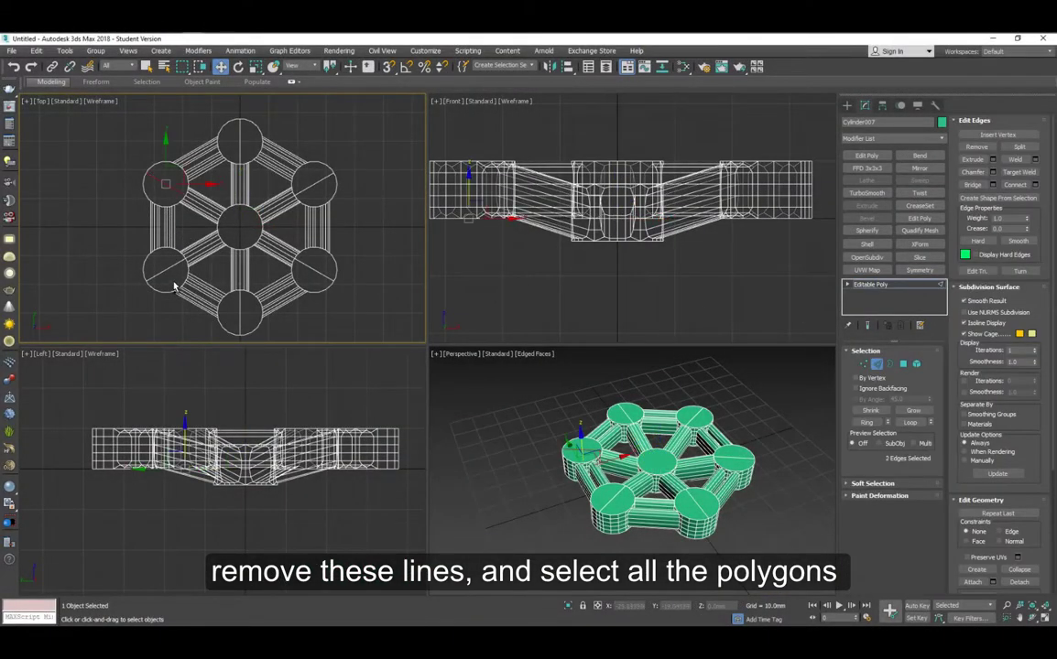
pyautogui.keyDown('ctrl'); pyautogui.click(174, 277); pyautogui.keyUp('ctrl')
pyautogui.keyDown('ctrl'); pyautogui.click(252, 318); pyautogui.keyUp('ctrl')
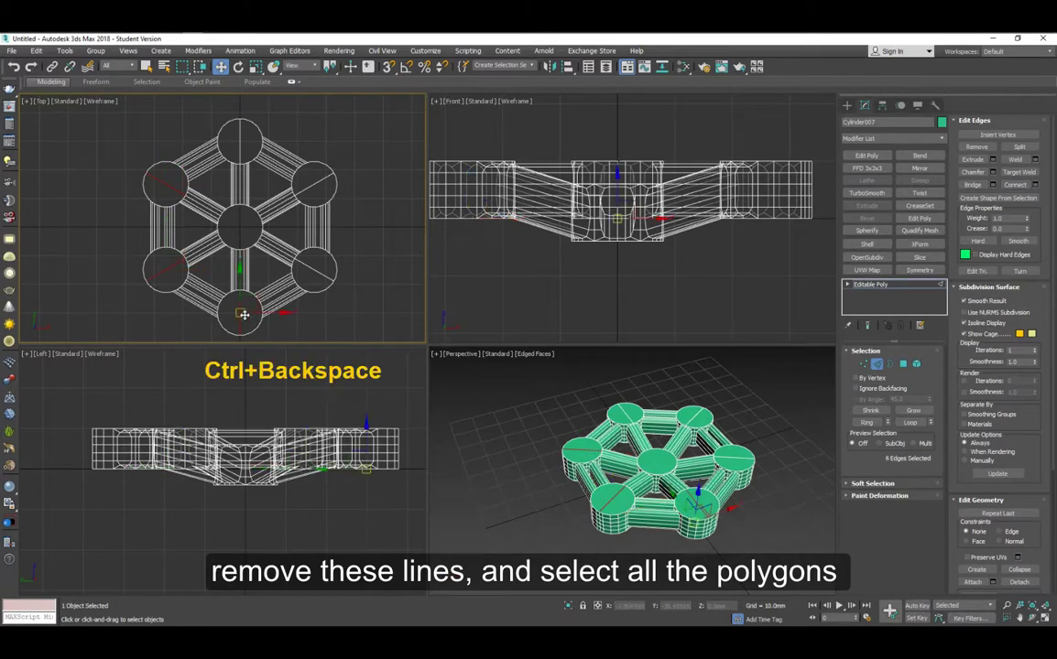
pyautogui.keyDown('ctrl'); pyautogui.click(320, 275); pyautogui.keyUp('ctrl')
pyautogui.hotkey('ctrl', 'BackSpace')
# Select the top cap polygons of the six outer cylinders and the centre cylinder
pyautogui.press('4')
pyautogui.click(168, 183)
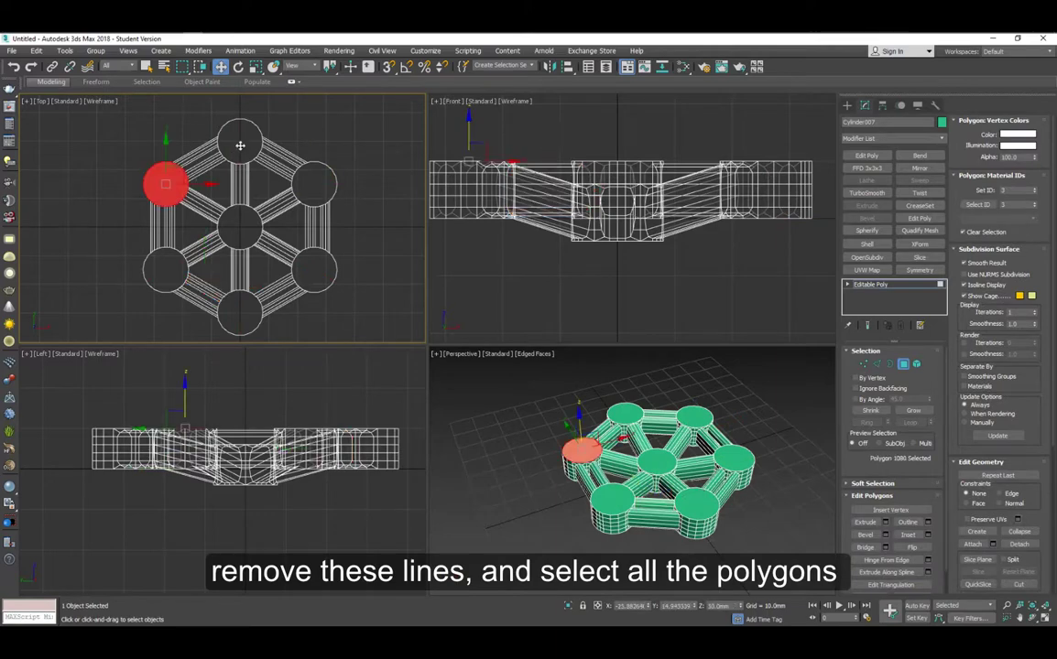
pyautogui.keyDown('ctrl'); pyautogui.click(240, 142); pyautogui.keyUp('ctrl')
pyautogui.keyDown('ctrl'); pyautogui.click(315, 184); pyautogui.keyUp('ctrl')
pyautogui.keyDown('ctrl'); pyautogui.click(314, 270); pyautogui.keyUp('ctrl')
pyautogui.keyDown('ctrl'); pyautogui.click(240, 313); pyautogui.keyUp('ctrl')
pyautogui.keyDown('ctrl'); pyautogui.click(165, 270); pyautogui.keyUp('ctrl')
pyautogui.keyDown('ctrl'); pyautogui.click(235, 227); pyautogui.keyUp('ctrl')
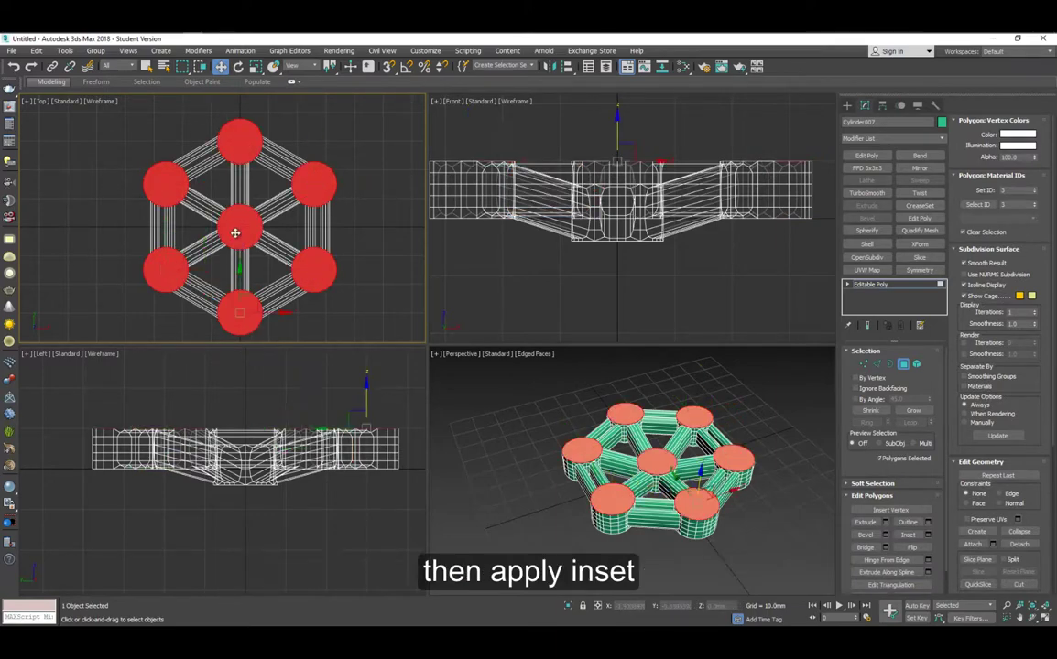
# Add the bottom cap polygons of the six outer cylinders and the centre cylinder to the selection
pyautogui.keyDown('alt'); pyautogui.moveTo(632, 512); pyautogui.dragTo(600, 412, button='middle'); pyautogui.keyUp('alt')
pyautogui.keyDown('ctrl'); pyautogui.click(594, 423); pyautogui.keyUp('ctrl')
pyautogui.keyDown('ctrl'); pyautogui.click(586, 477); pyautogui.keyUp('ctrl')
pyautogui.keyDown('ctrl'); pyautogui.click(657, 472); pyautogui.keyUp('ctrl')
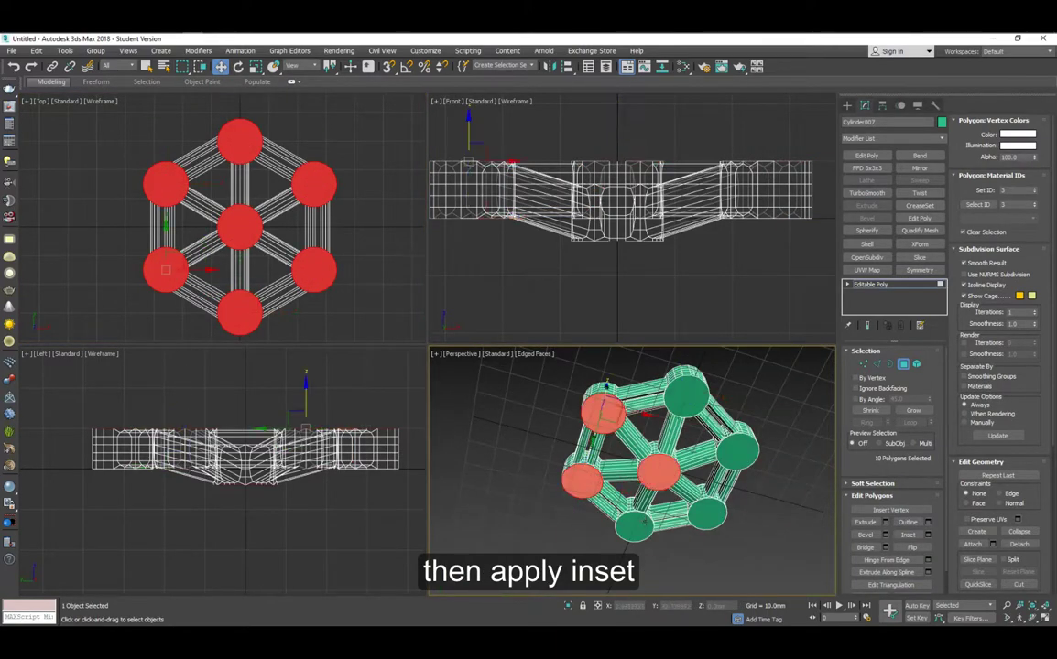
pyautogui.keyDown('ctrl'); pyautogui.click(636, 526); pyautogui.keyUp('ctrl')
pyautogui.keyDown('ctrl'); pyautogui.click(689, 406); pyautogui.keyUp('ctrl')
pyautogui.keyDown('ctrl'); pyautogui.click(736, 453); pyautogui.keyUp('ctrl')
pyautogui.keyDown('ctrl'); pyautogui.click(712, 515); pyautogui.keyUp('ctrl')
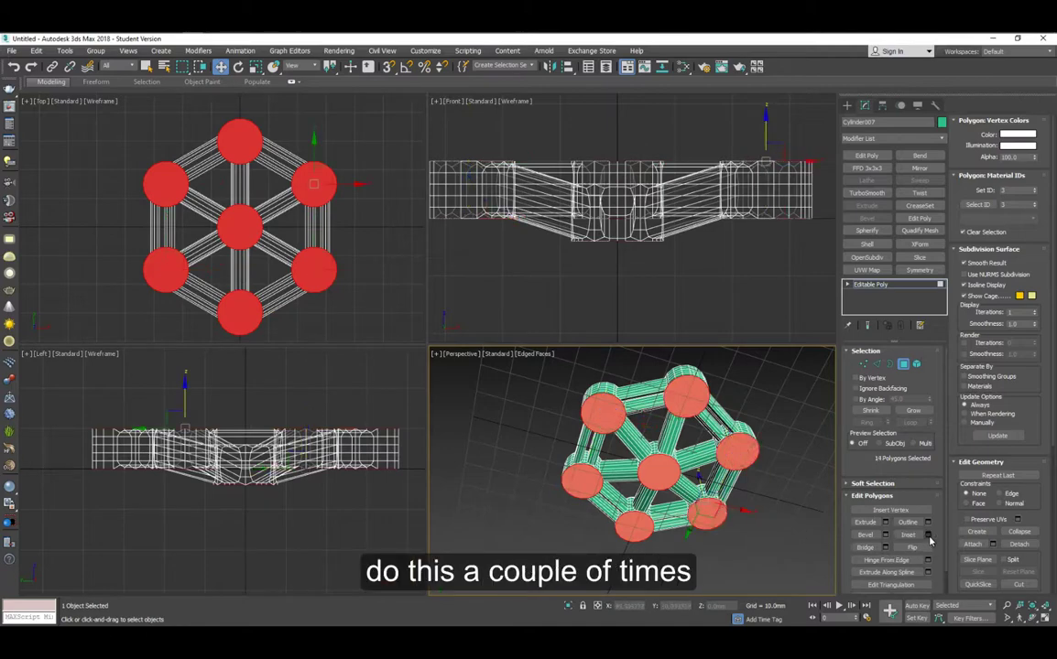
# Inset the selected top and bottom caps repeatedly by about 1.9 mm to form concentric rings, and leave polygon editing
pyautogui.click(927, 535)
pyautogui.moveTo(754, 486); pyautogui.dragTo(756, 485)
pyautogui.click(767, 501)
pyautogui.click(767, 501)
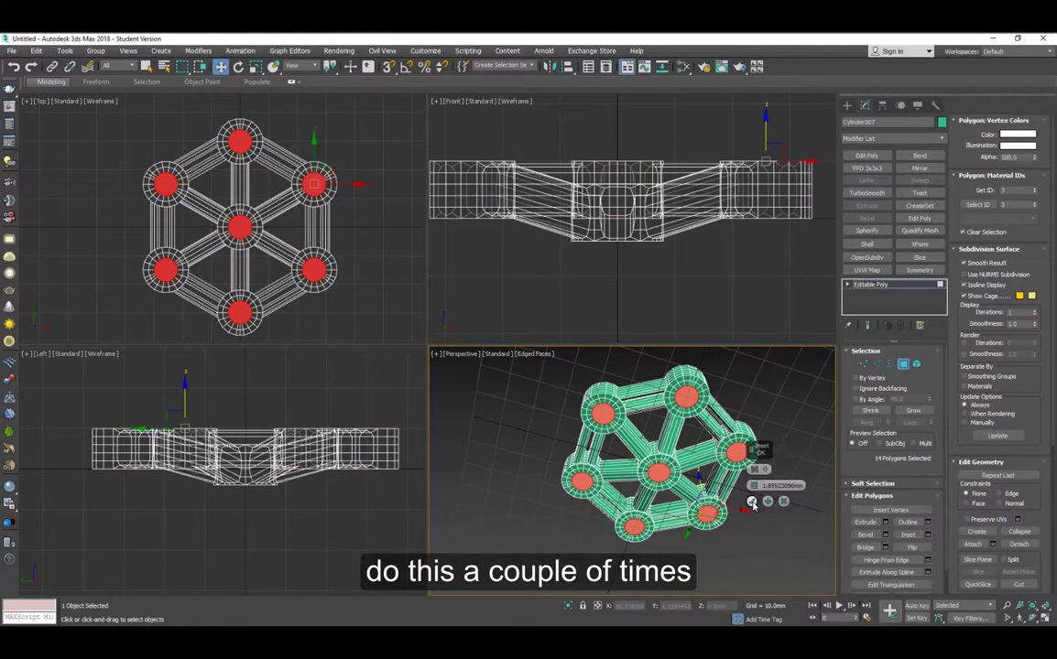
pyautogui.click(752, 501)
pyautogui.keyDown('alt'); pyautogui.moveTo(699, 477); pyautogui.dragTo(766, 520, button='middle'); pyautogui.keyUp('alt')
pyautogui.click(903, 364)
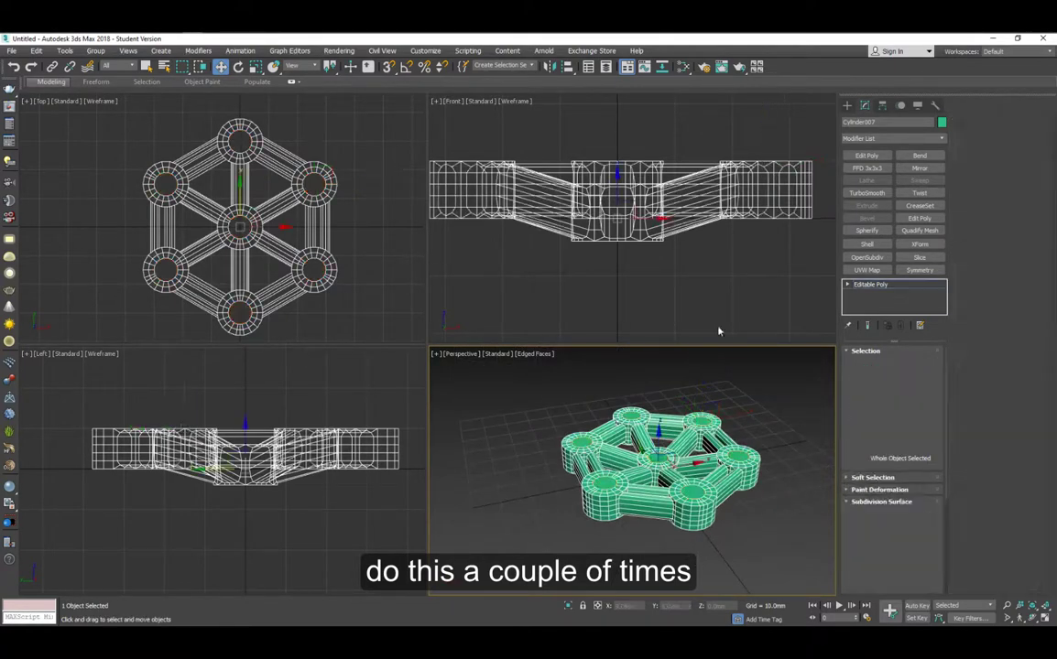
# Draw two guide circles centred on the middle cylinder in the top view, with radii of about 30 mm and 26 mm
pyautogui.click(366, 243)
pyautogui.click(847, 105)
pyautogui.click(860, 120)
pyautogui.click(870, 194)
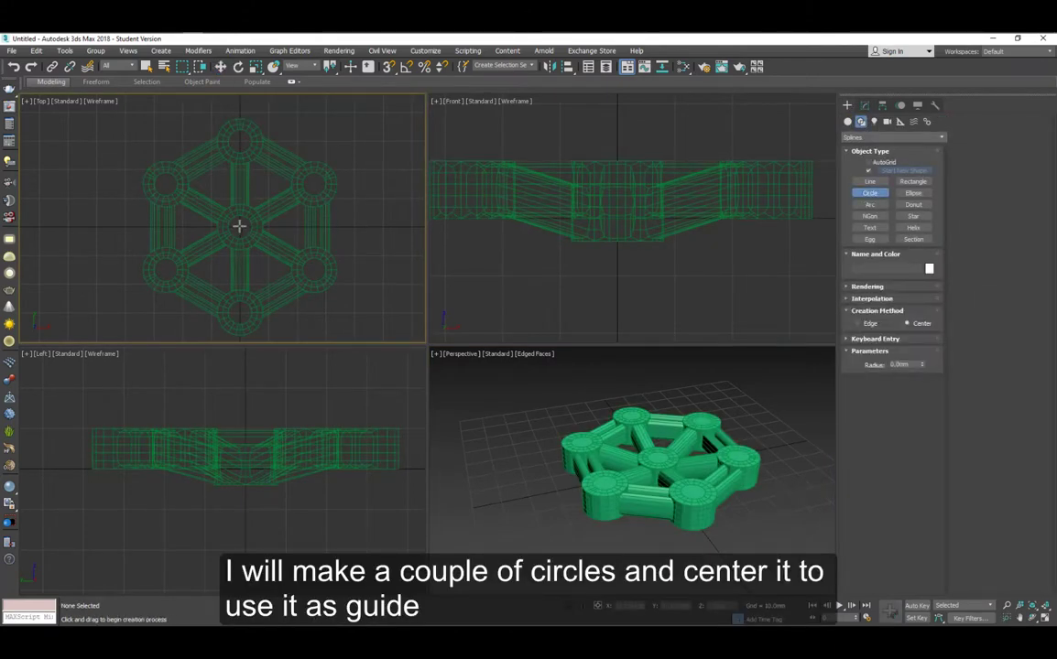
pyautogui.moveTo(239, 226); pyautogui.dragTo(312, 271)
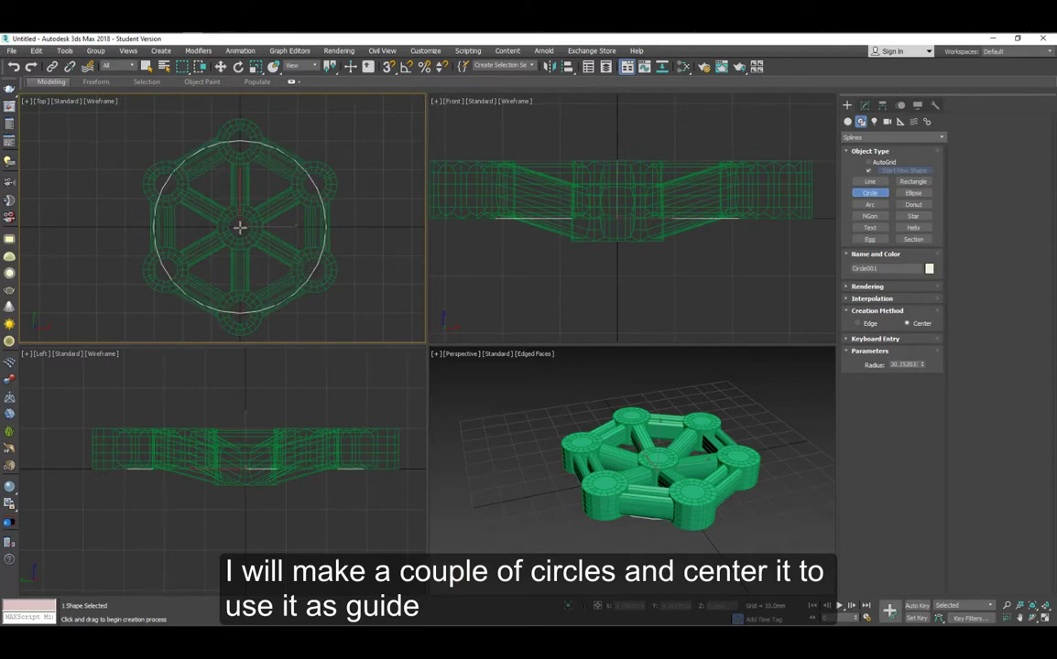
pyautogui.moveTo(239, 226); pyautogui.dragTo(307, 260)
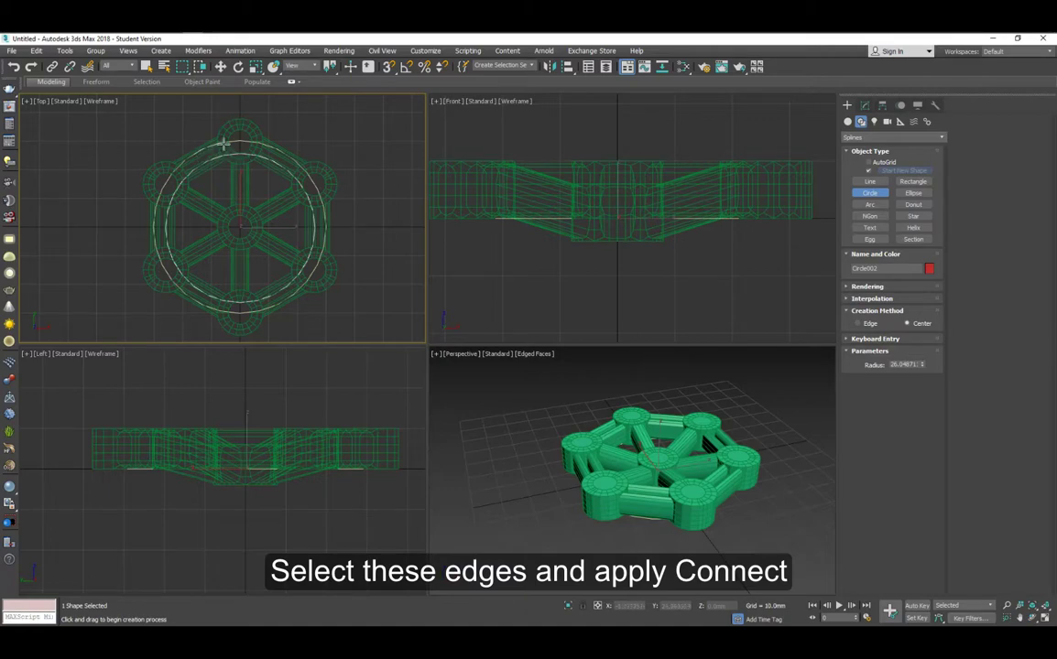
# Select the lengthwise edges of the six outer bridges between the cylinders and connect them with three segments
pyautogui.press('w')
pyautogui.click(229, 128)
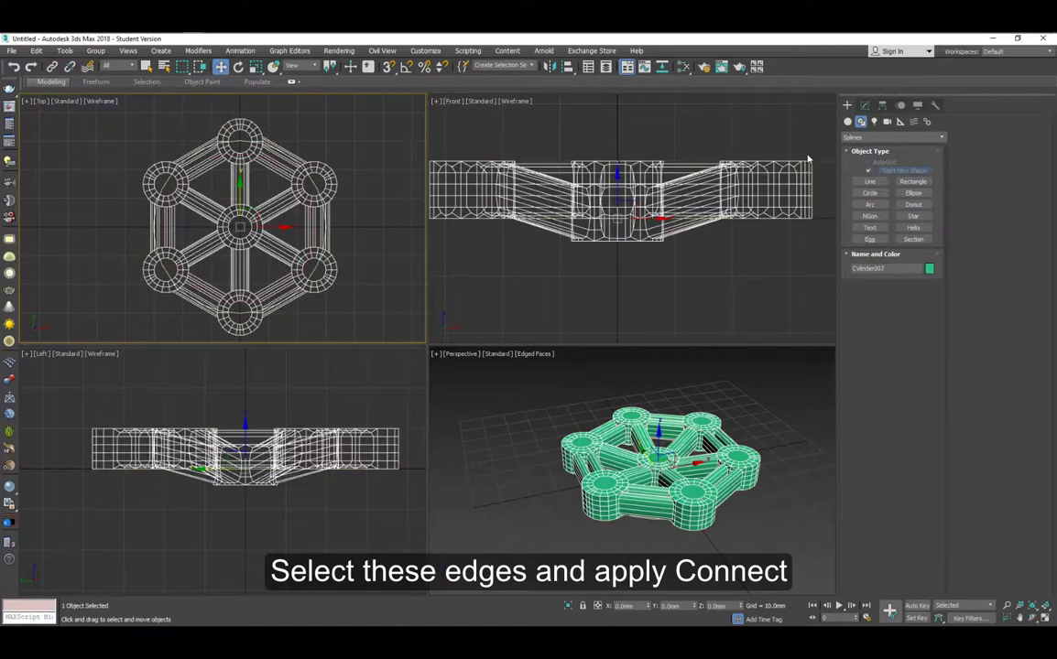
pyautogui.click(864, 105)
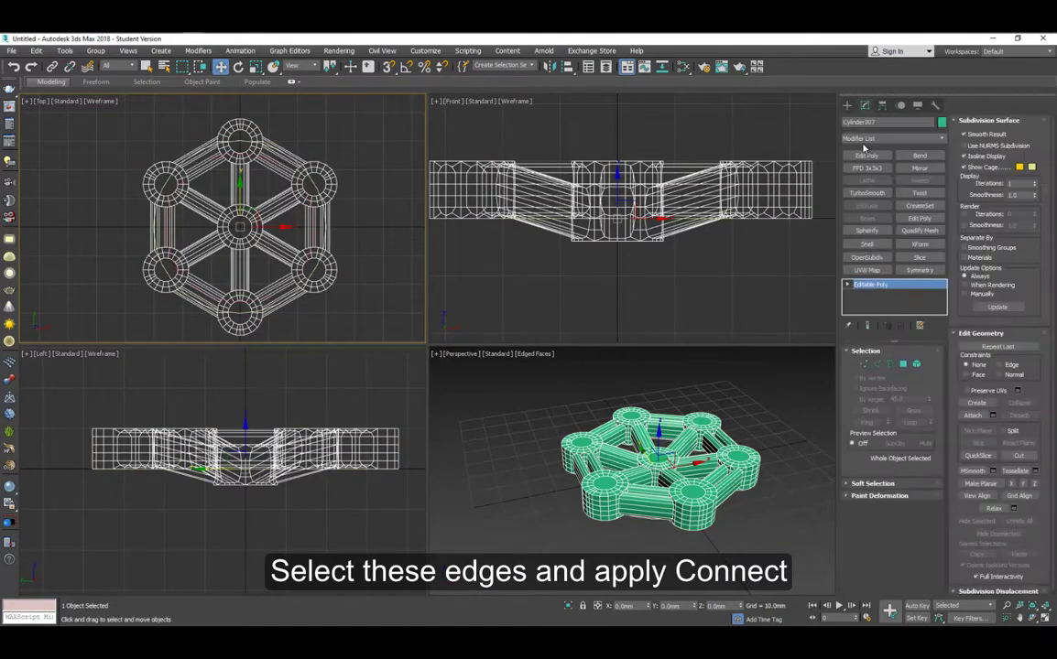
pyautogui.click(877, 364)
pyautogui.hotkey('alt', 'w')
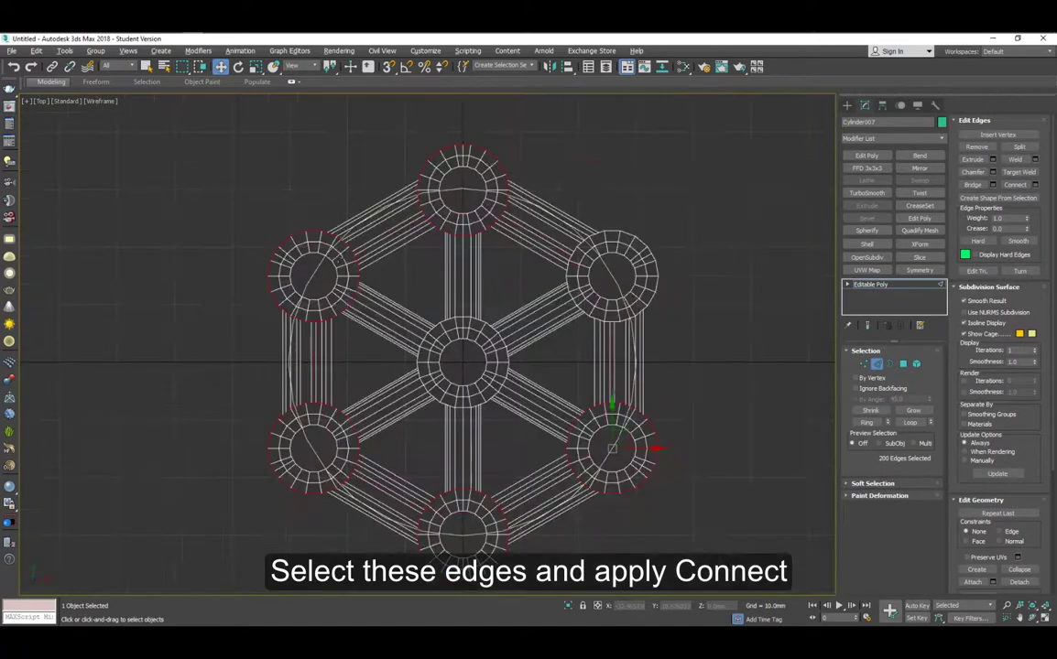
pyautogui.moveTo(404, 264); pyautogui.dragTo(407, 266)
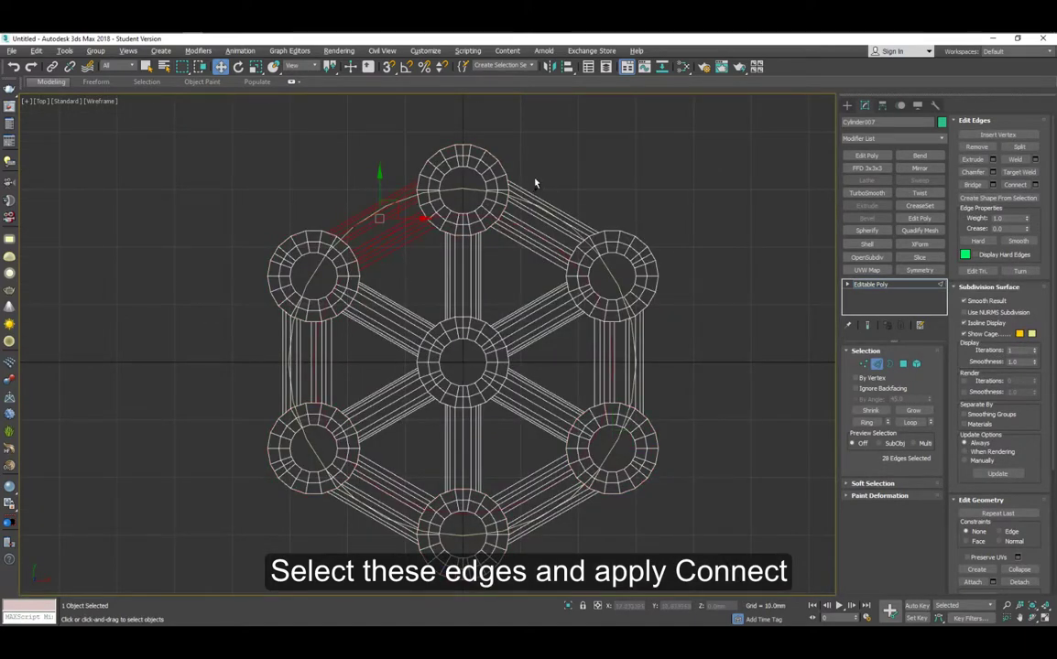
pyautogui.keyDown('ctrl'); pyautogui.moveTo(537, 182); pyautogui.dragTo(538, 284); pyautogui.keyUp('ctrl')
pyautogui.keyDown('ctrl'); pyautogui.moveTo(477, 419); pyautogui.dragTo(493, 493); pyautogui.keyUp('ctrl')
pyautogui.keyDown('ctrl'); pyautogui.moveTo(340, 417); pyautogui.dragTo(335, 478); pyautogui.keyUp('ctrl')
pyautogui.keyDown('ctrl'); pyautogui.moveTo(267, 360); pyautogui.dragTo(365, 360); pyautogui.keyUp('ctrl')
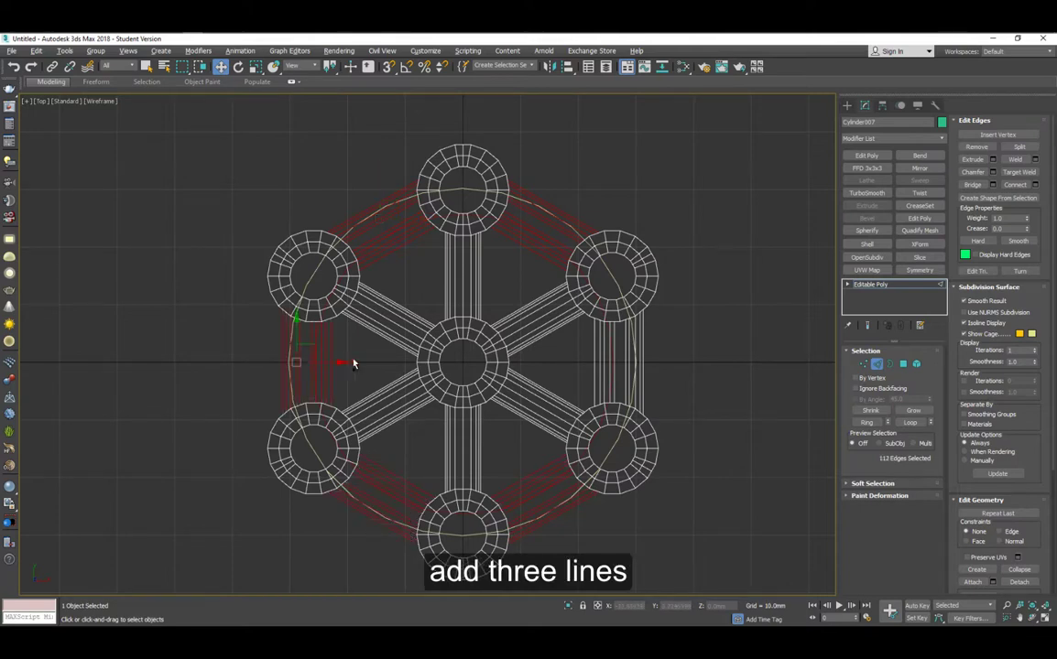
pyautogui.keyDown('ctrl'); pyautogui.moveTo(589, 360); pyautogui.dragTo(669, 370); pyautogui.keyUp('ctrl')
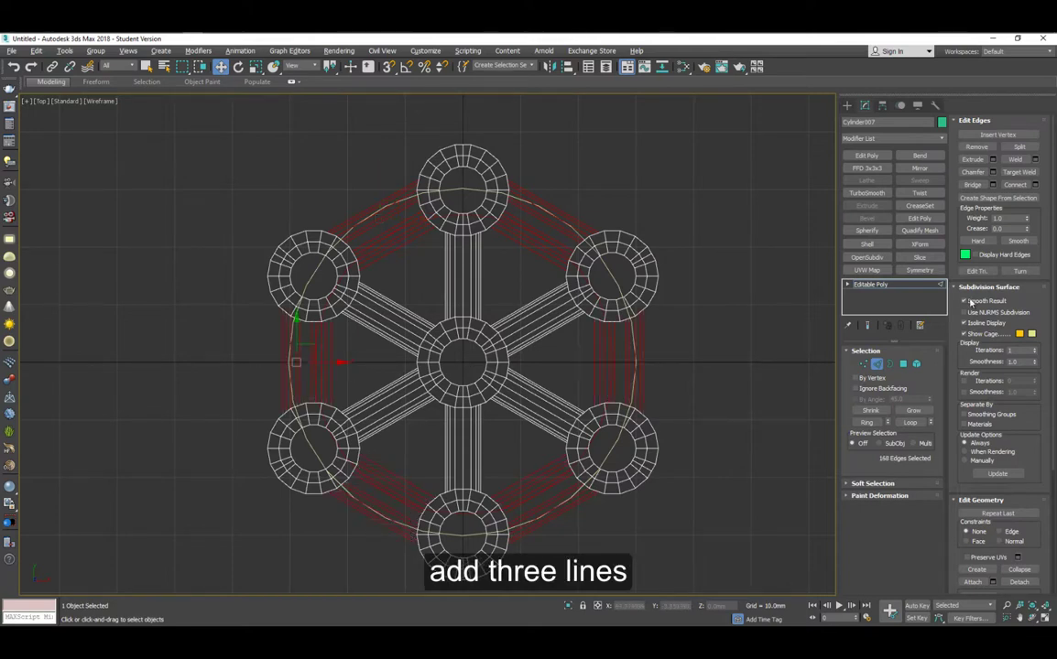
pyautogui.click(1036, 185)
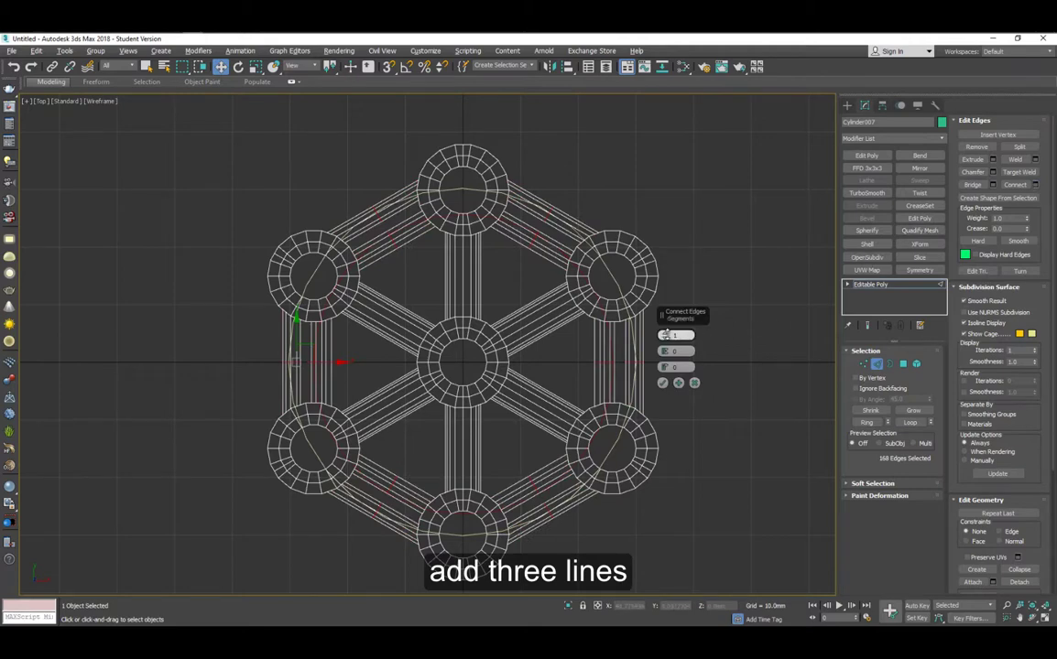
pyautogui.click(663, 383)
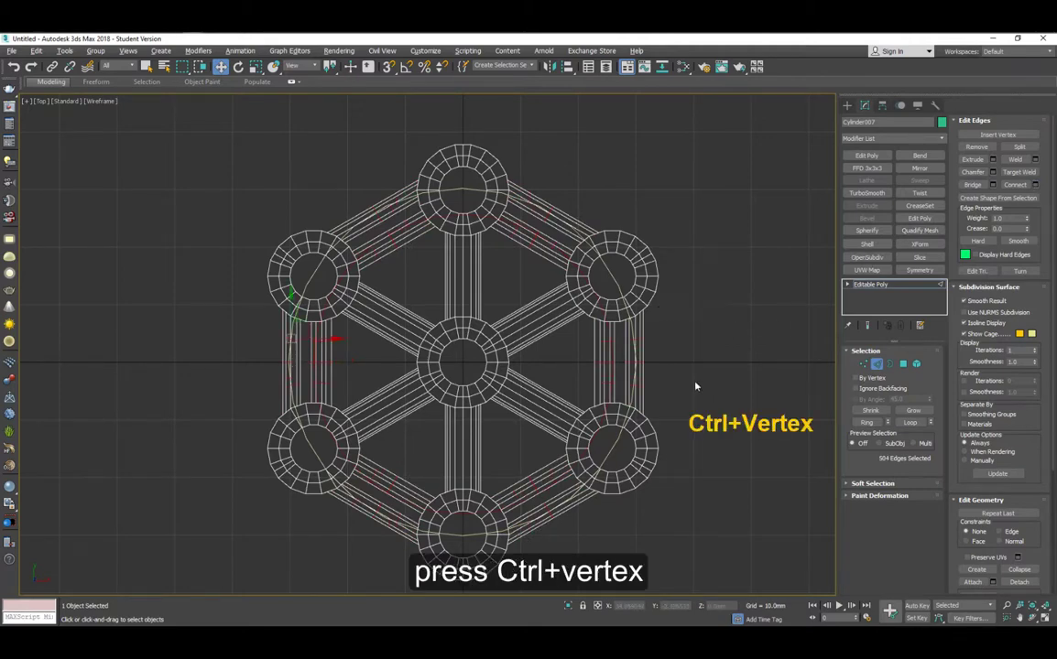
# Convert the new edge selection to vertices and scale them uniformly outward so the outer bridges follow the circle guides
pyautogui.keyDown('ctrl'); pyautogui.click(864, 365); pyautogui.keyUp('ctrl')
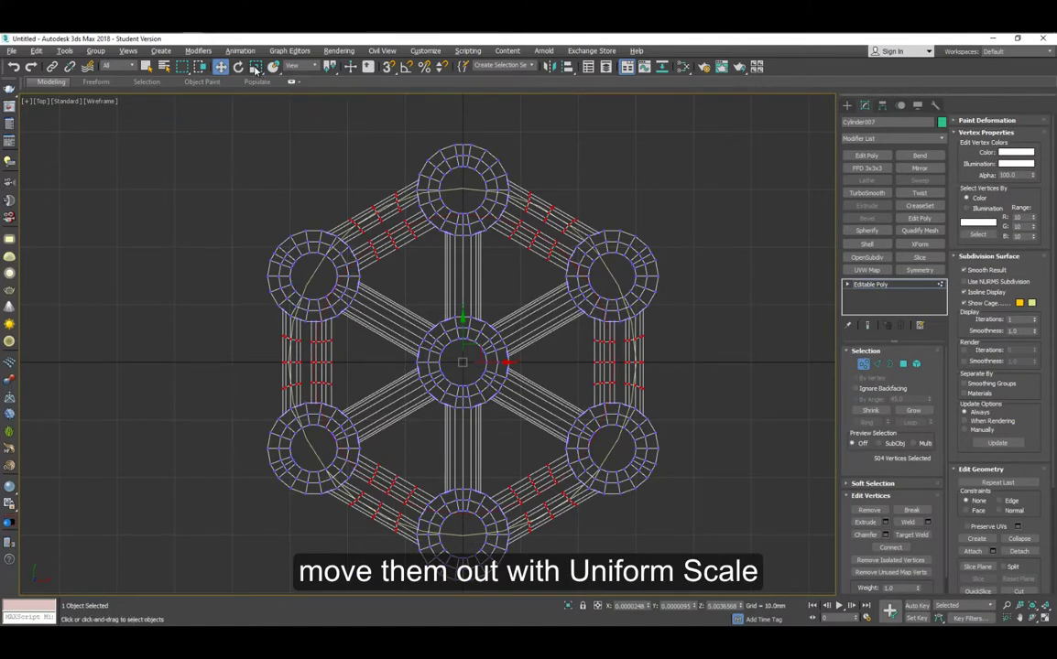
pyautogui.click(257, 67)
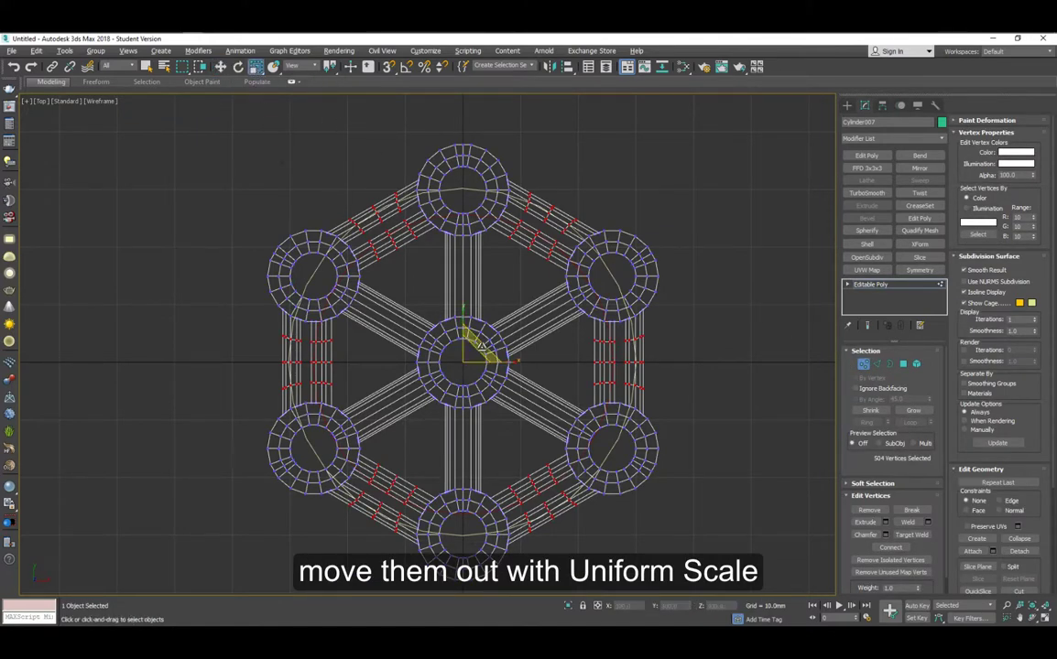
pyautogui.moveTo(481, 345); pyautogui.dragTo(482, 342)
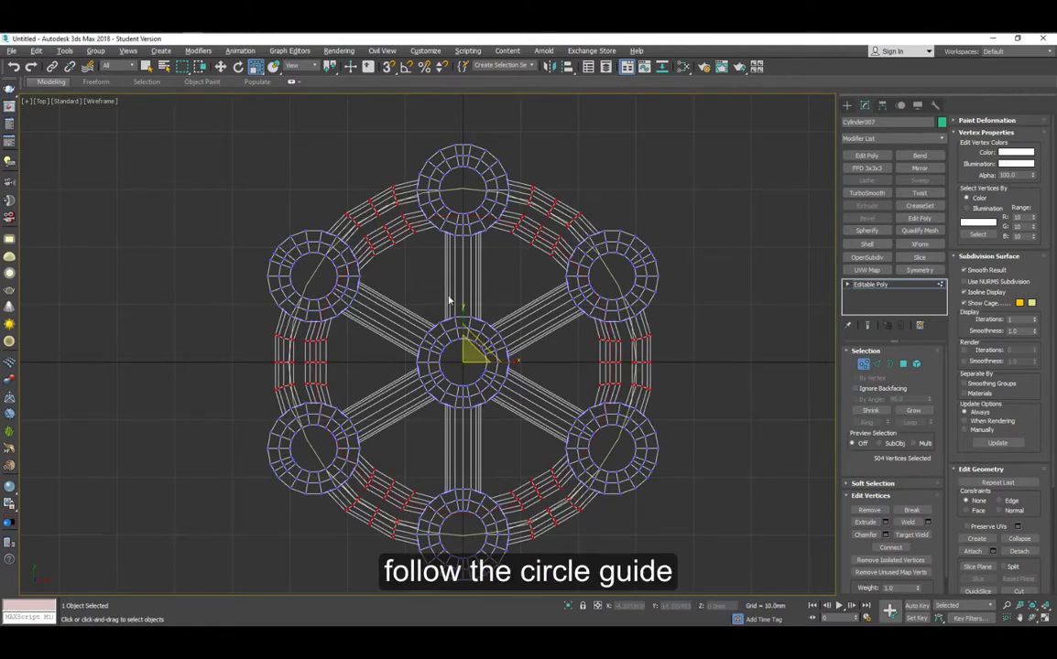
# Shrink the selection to each bridge's middle vertices and scale them slightly outward with a numeric screen offset
pyautogui.click(870, 412)
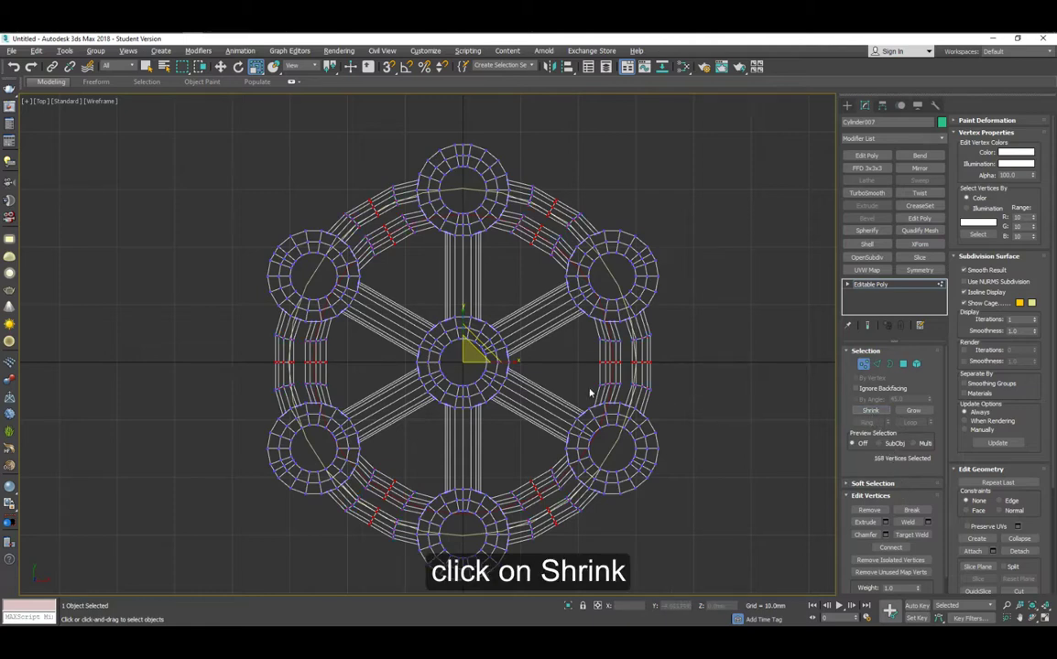
pyautogui.rightClick(237, 66)
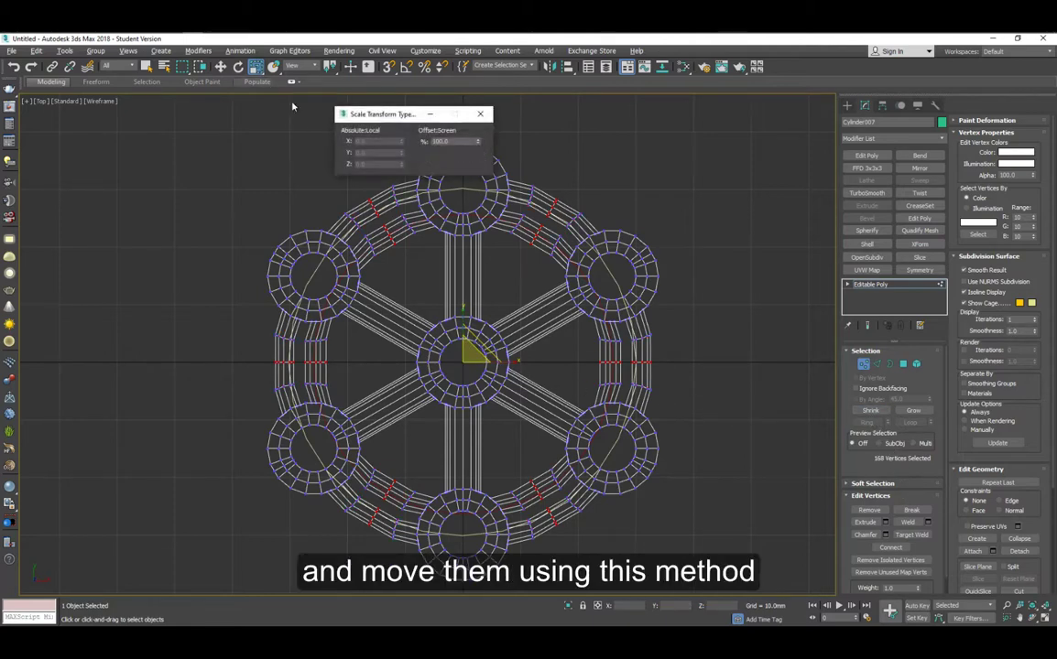
pyautogui.click(478, 140)
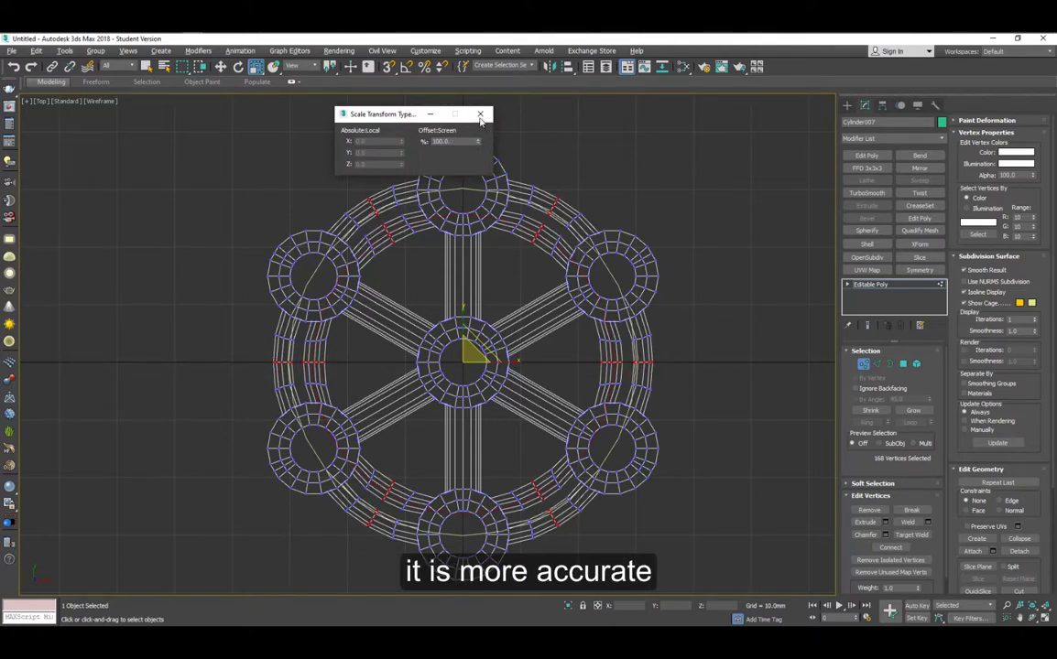
pyautogui.click(481, 117)
pyautogui.click(862, 365)
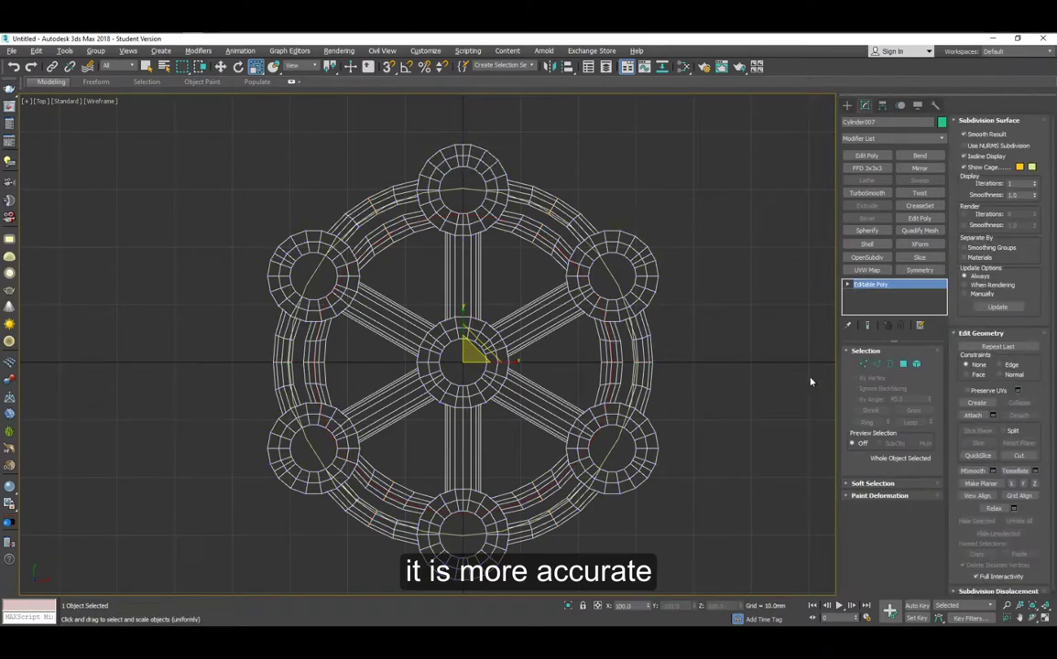
# Delete the inner cap polygons on the top and bottom of the centre cylinder to open a hole through the hub
pyautogui.hotkey('alt', 'w')
pyautogui.hotkey('alt', 'w')
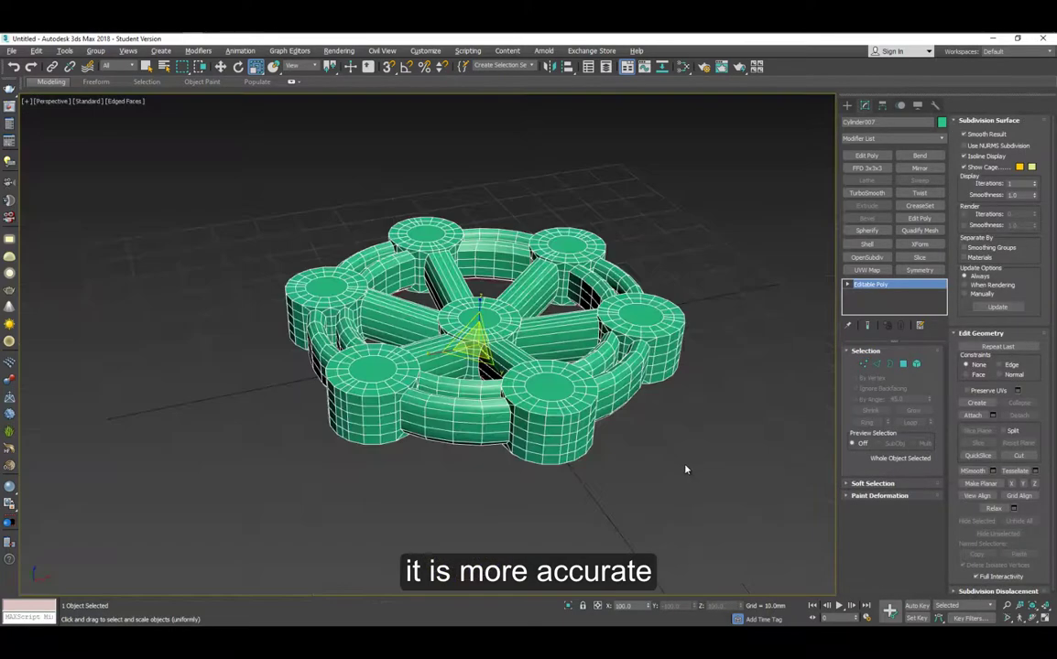
pyautogui.press('w')
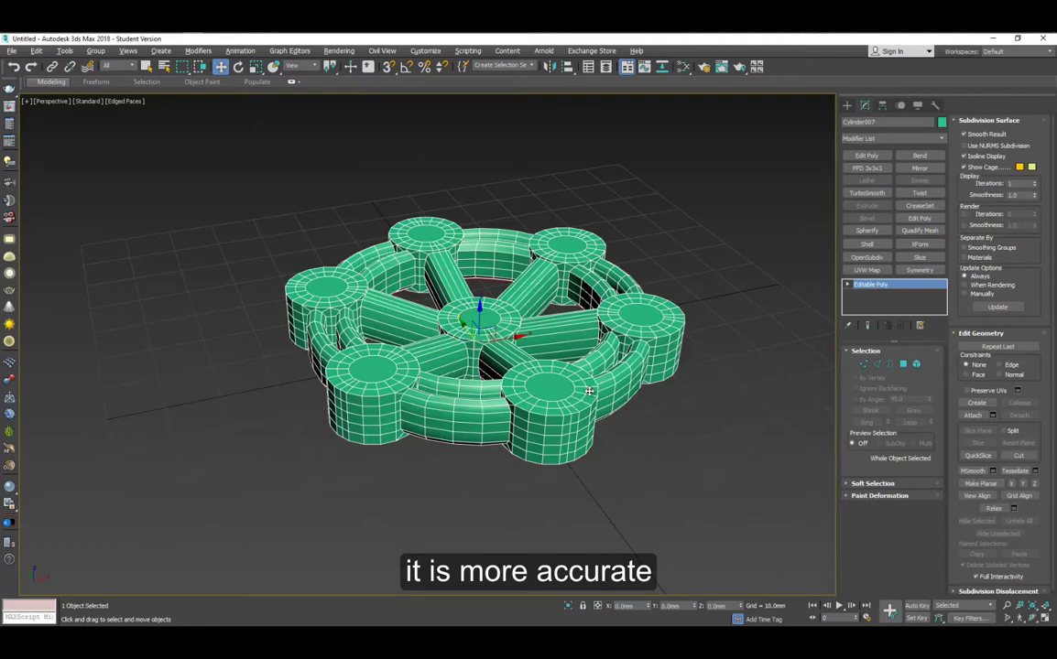
pyautogui.keyDown('alt'); pyautogui.moveTo(595, 442); pyautogui.dragTo(592, 311, button='middle'); pyautogui.keyUp('alt')
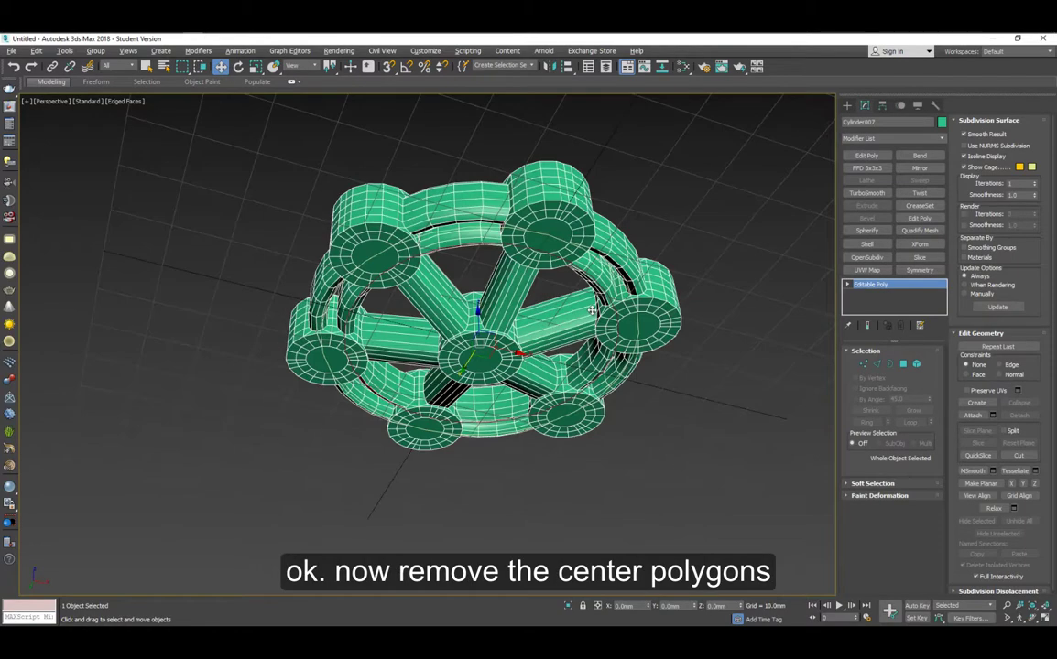
pyautogui.click(903, 364)
pyautogui.click(478, 352)
pyautogui.keyDown('alt'); pyautogui.moveTo(478, 352); pyautogui.dragTo(447, 315, button='middle'); pyautogui.keyUp('alt')
pyautogui.keyDown('ctrl'); pyautogui.click(494, 328); pyautogui.keyUp('ctrl')
pyautogui.press('Delete')
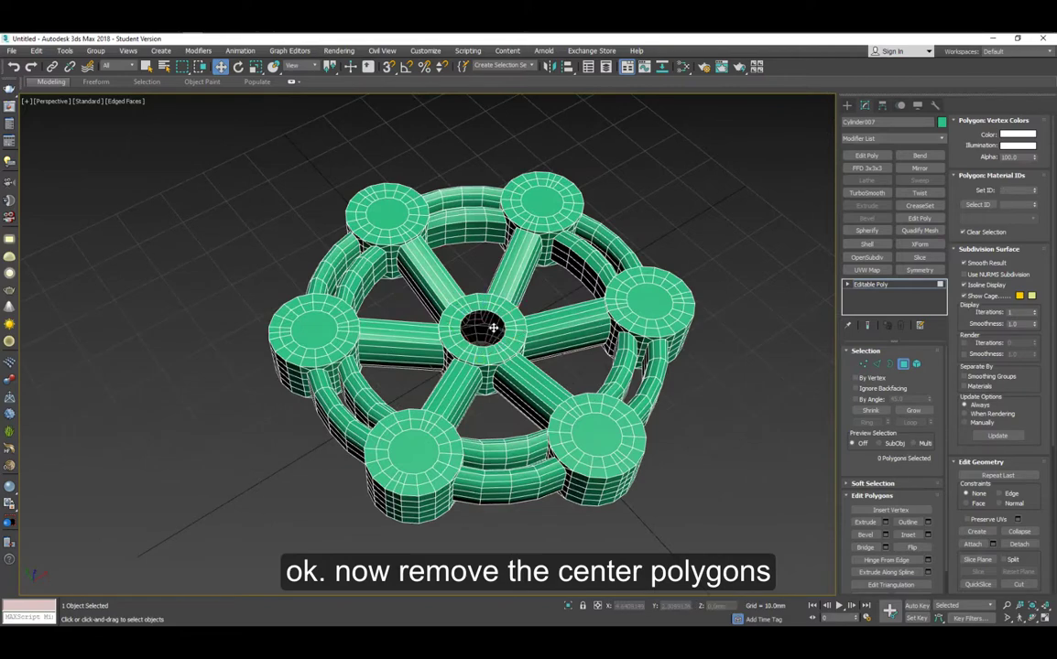
pyautogui.click(903, 364)
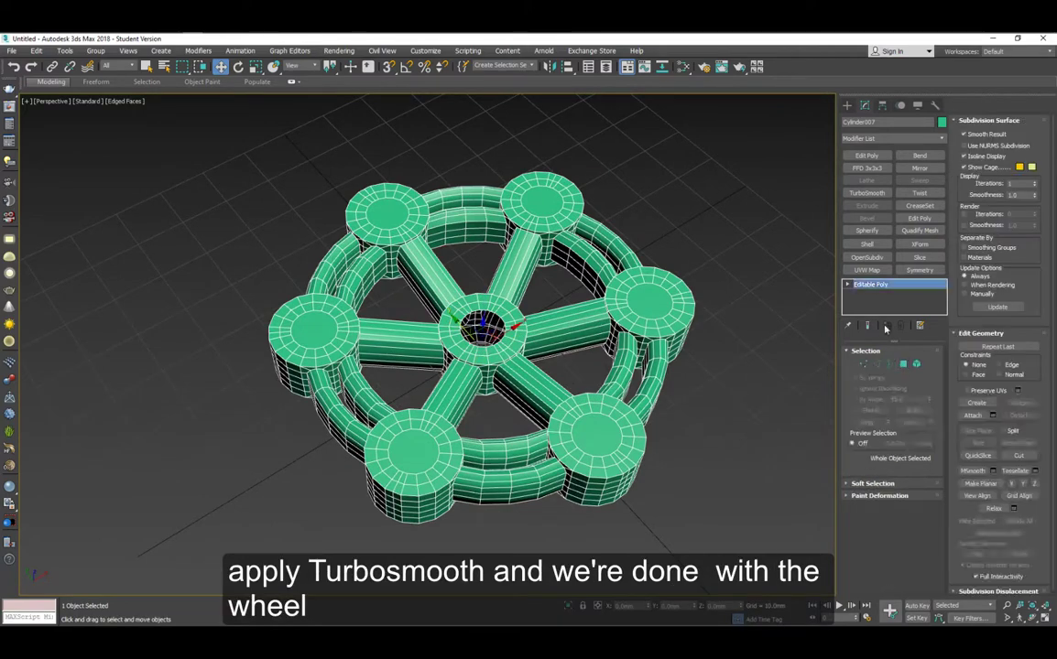
# Apply a TurboSmooth modifier to the wheel and hide the edged faces in the perspective view
pyautogui.click(866, 193)
pyautogui.press('F4')
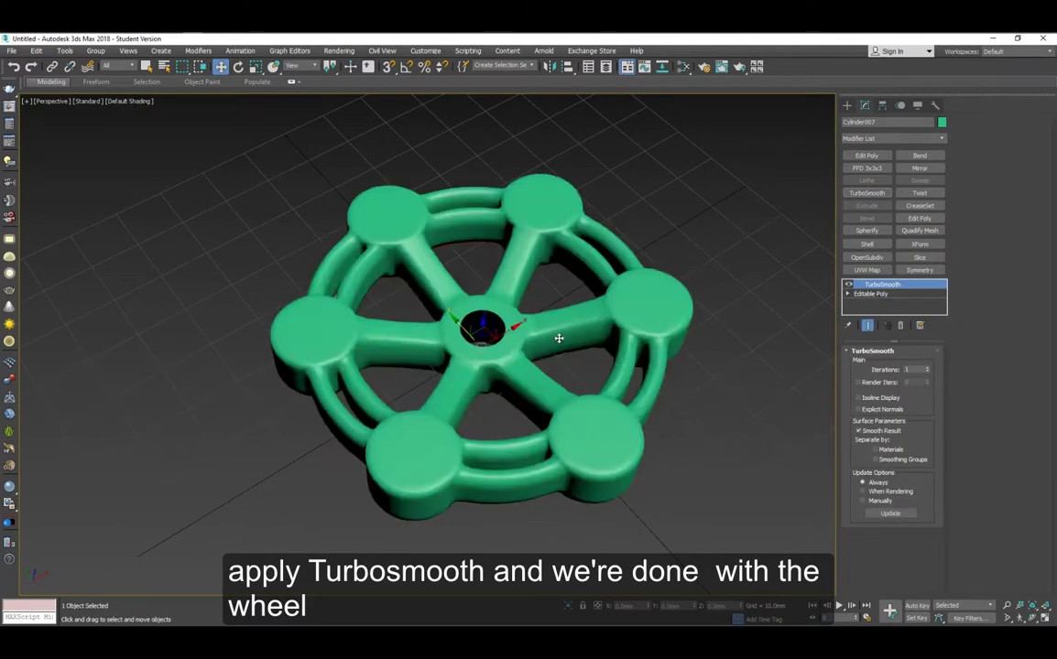
pyautogui.moveTo(565, 350)
pyautogui.keyDown('alt'); pyautogui.mouseDown(button='middle')
pyautogui.moveTo(558, 253)
pyautogui.moveTo(579, 336)
pyautogui.moveTo(568, 339)
pyautogui.mouseUp(button='middle'); pyautogui.keyUp('alt')
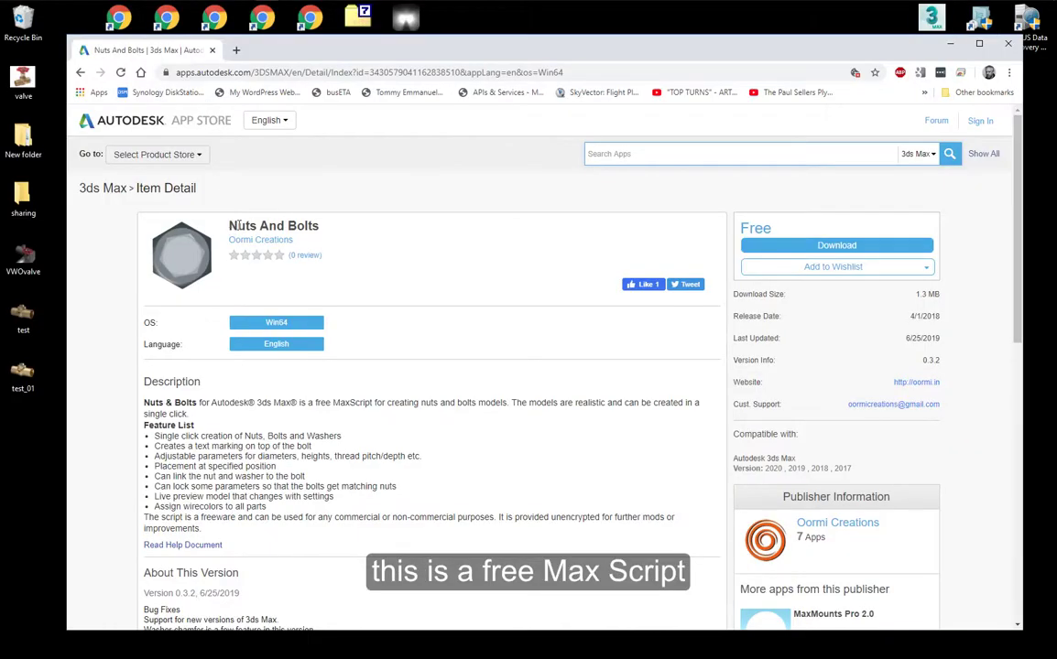
# Examine the Nuts And Bolts script page in the Autodesk App Store, including its description, version notes and preview images
pyautogui.moveTo(235, 226); pyautogui.dragTo(325, 231)
pyautogui.click(417, 308)
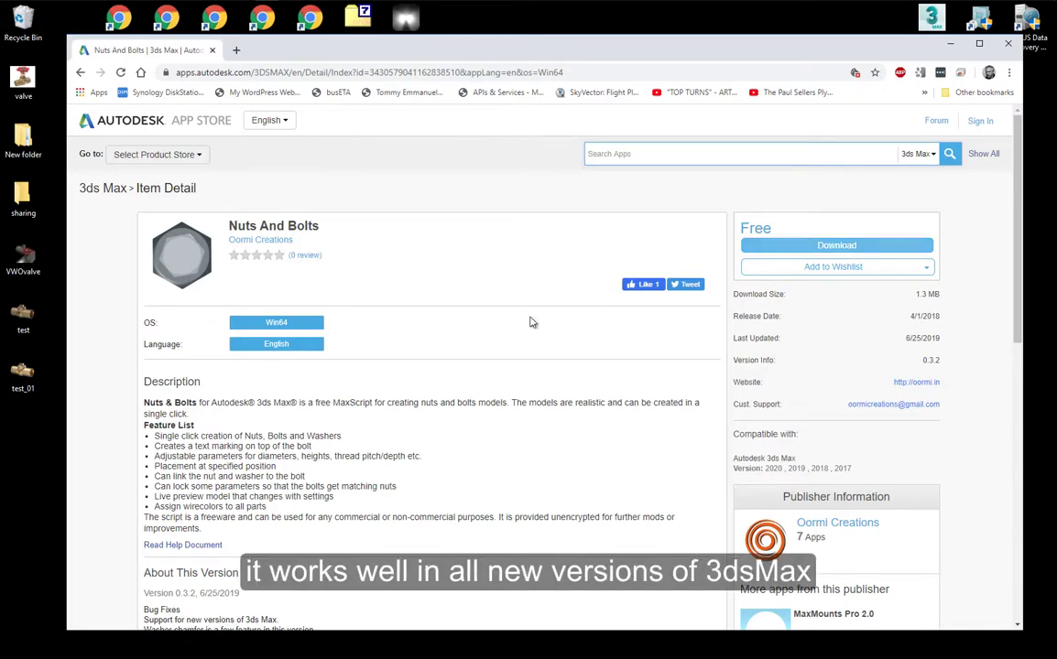
pyautogui.scroll(-4, 358, 392)
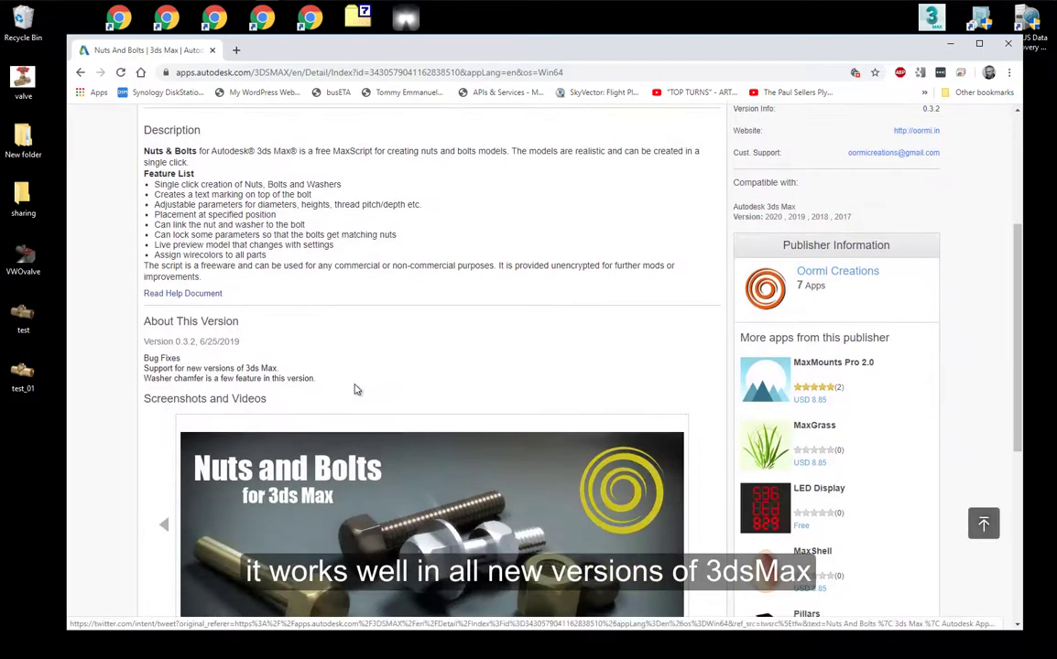
pyautogui.scroll(-4, 356, 389)
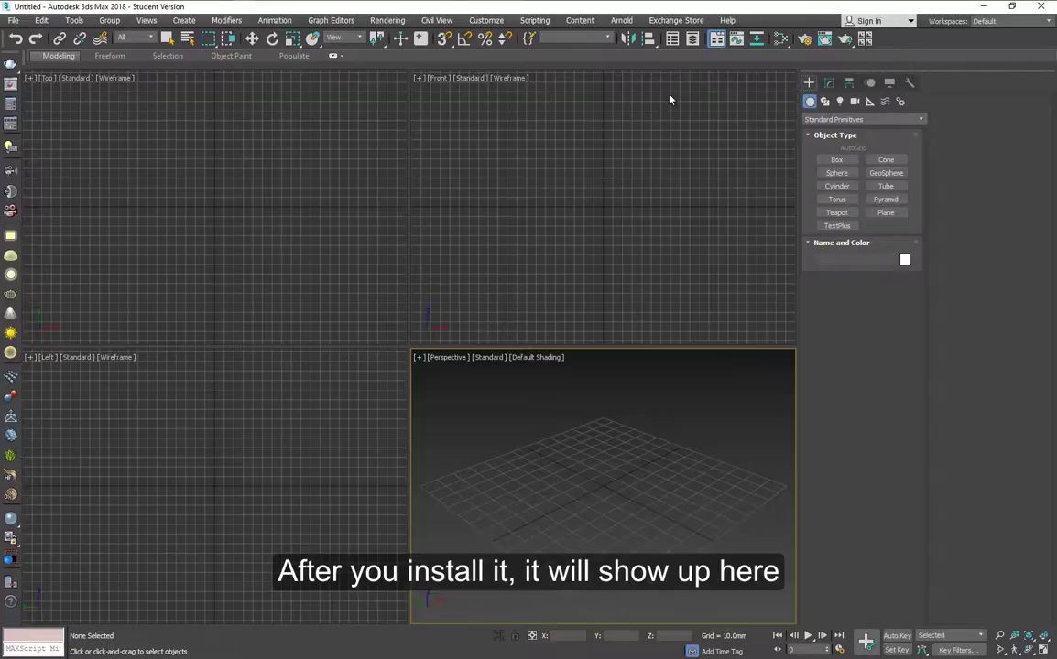
# Open the installed NutsAndBolts script in 3ds Max
pyautogui.click(676, 21)
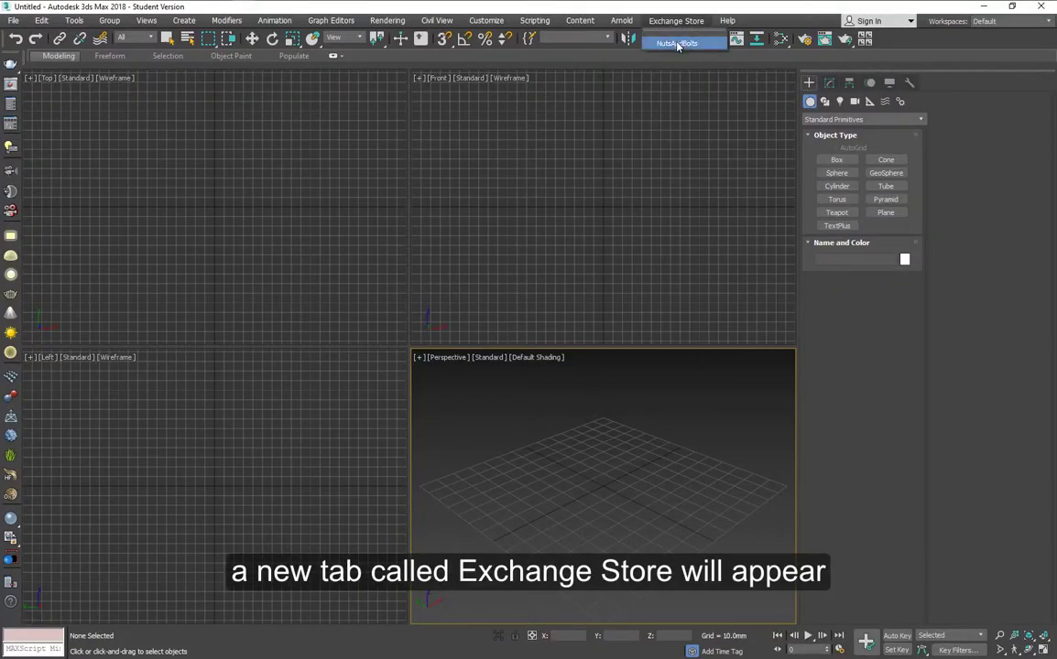
pyautogui.click(677, 44)
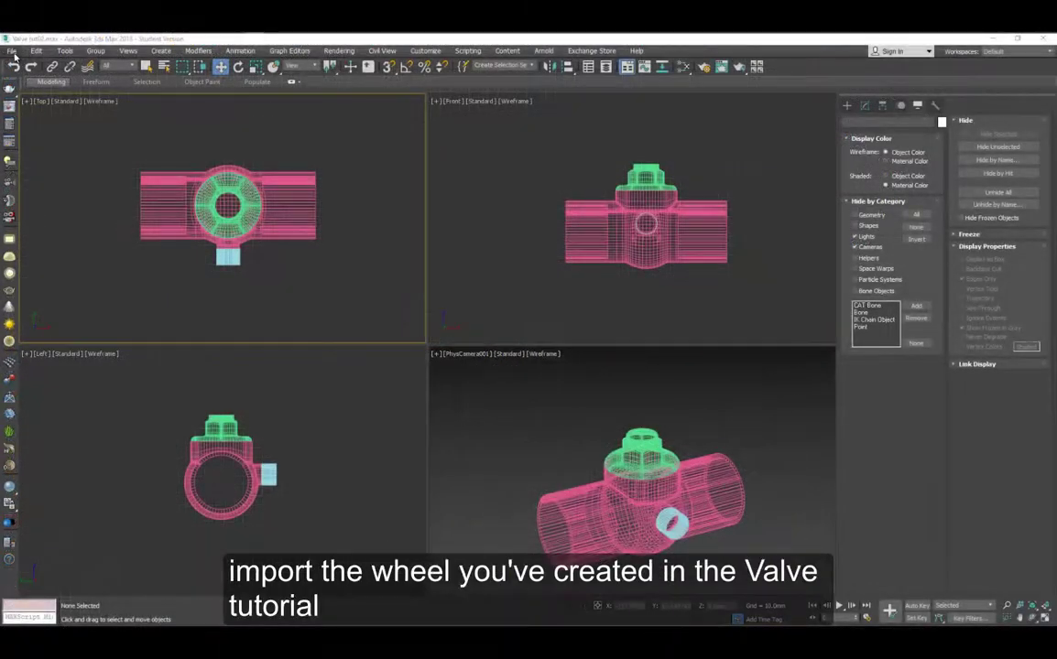
# Merge the handwheel into the valve scene and place it centred above the valve, judging the gap from the reference photo
pyautogui.click(12, 50)
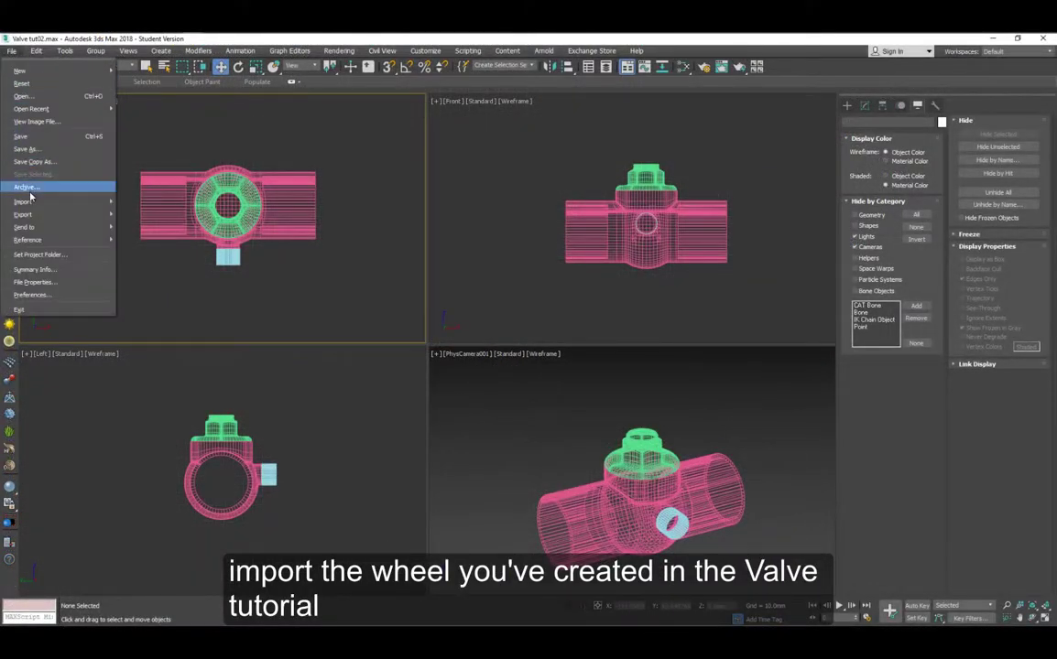
pyautogui.moveTo(55, 202)
pyautogui.click(137, 222)
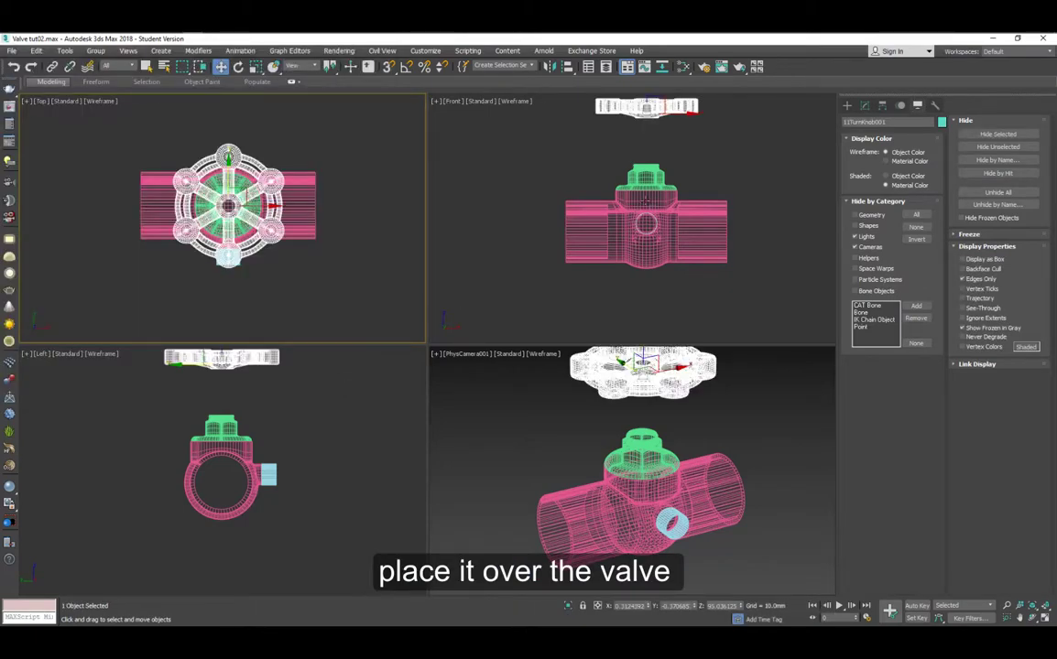
pyautogui.moveTo(646, 197); pyautogui.dragTo(645, 235, button='middle')
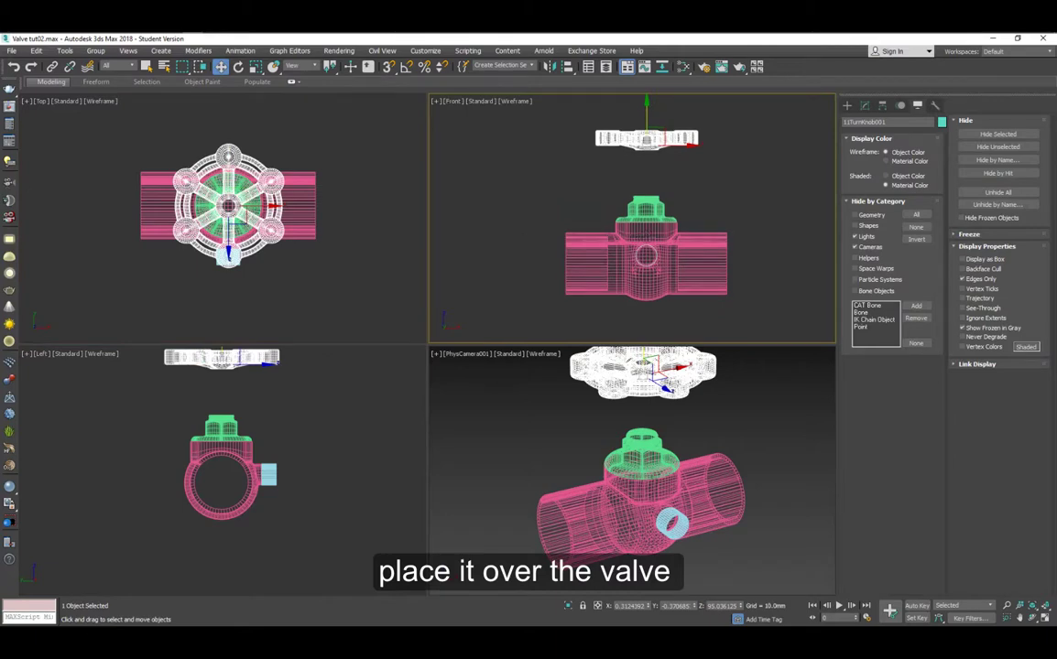
pyautogui.moveTo(0, 110); pyautogui.dragTo(286, 108)
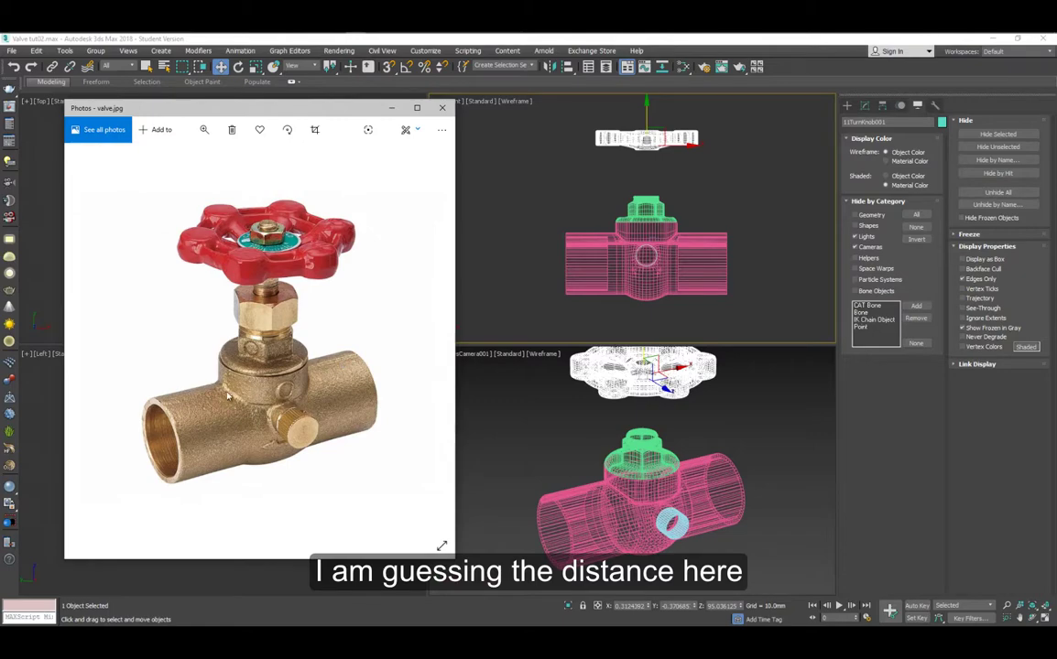
pyautogui.click(578, 189)
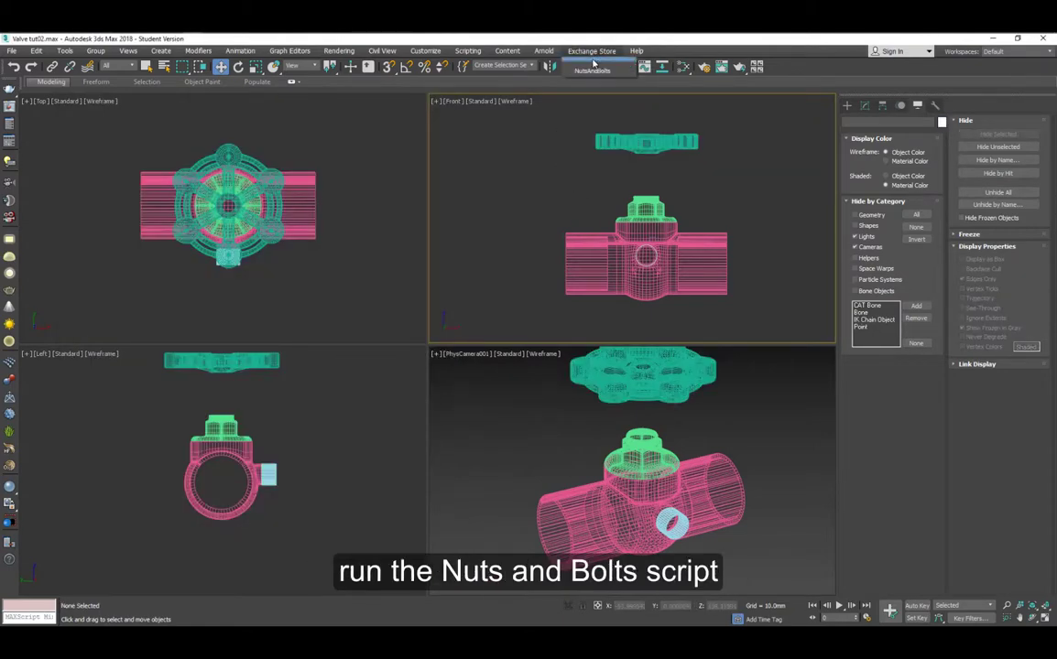
# Run the NutsAndBolts script and turn on its preview, keeping the front view of the valve uncovered
pyautogui.click(593, 76)
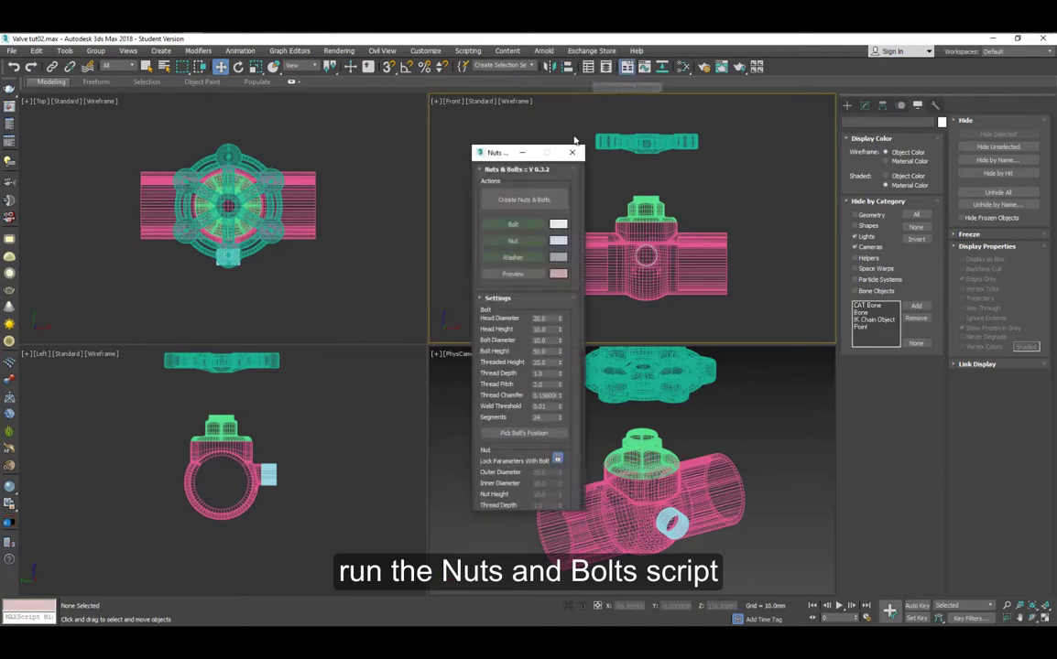
pyautogui.click(512, 275)
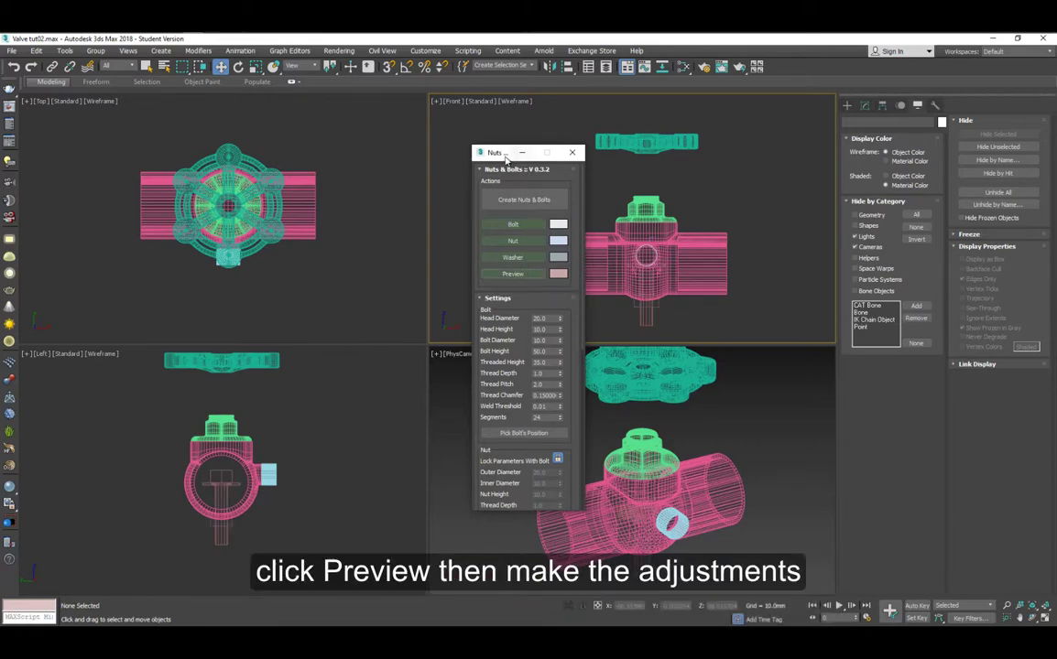
pyautogui.moveTo(498, 155); pyautogui.dragTo(410, 150)
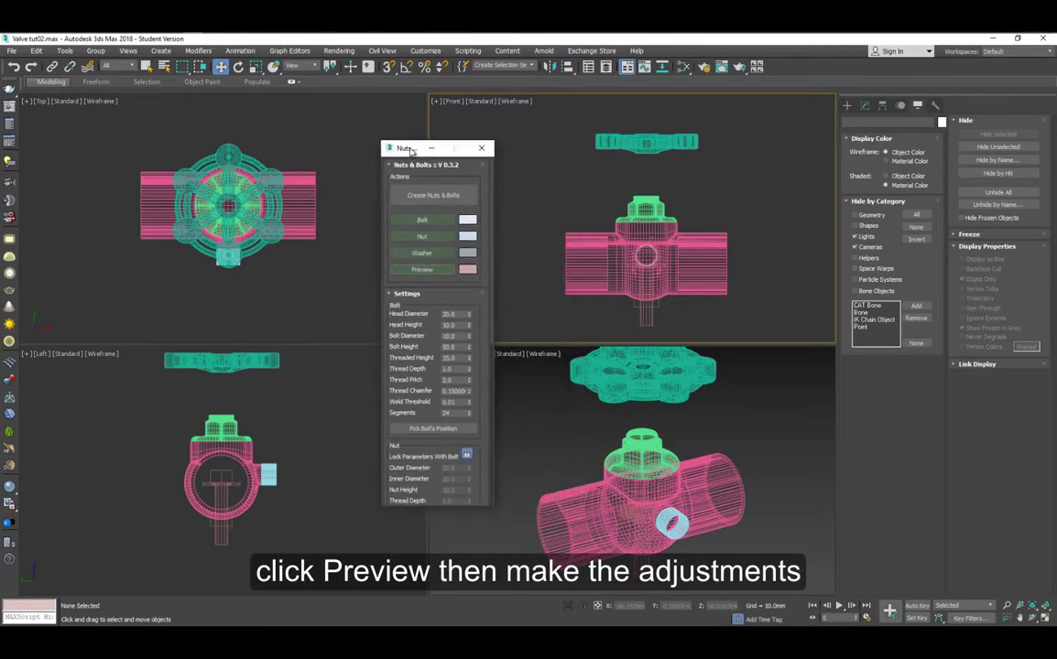
# Unlock the nut parameters from the bolt and turn off Link to the Bolt for both the nut and the washer
pyautogui.scroll(3, 224, 490)
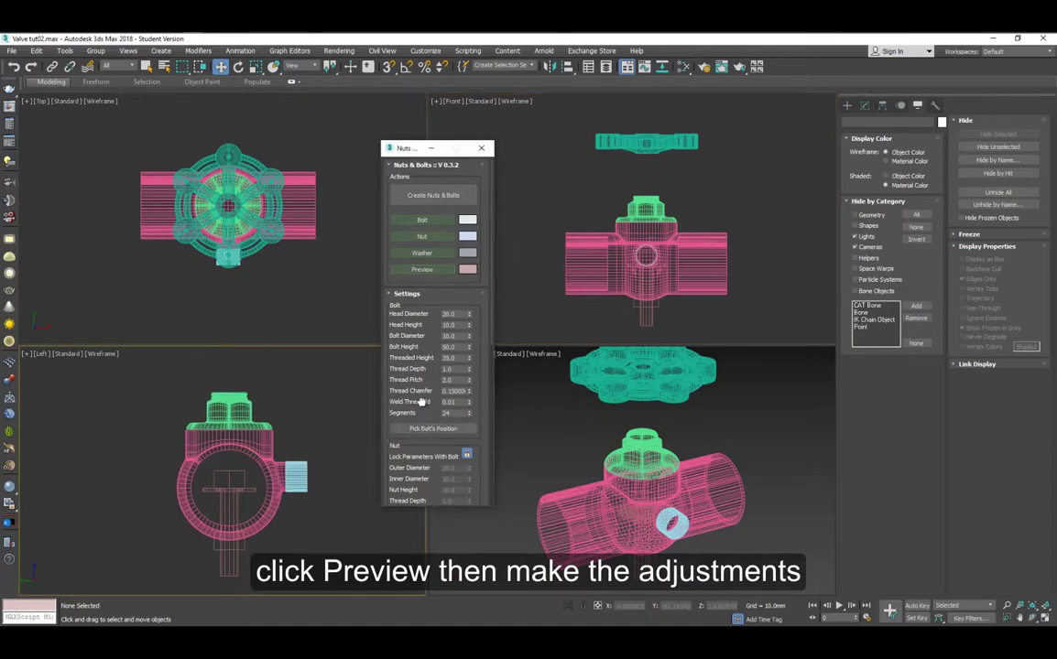
pyautogui.moveTo(421, 401); pyautogui.dragTo(414, 229)
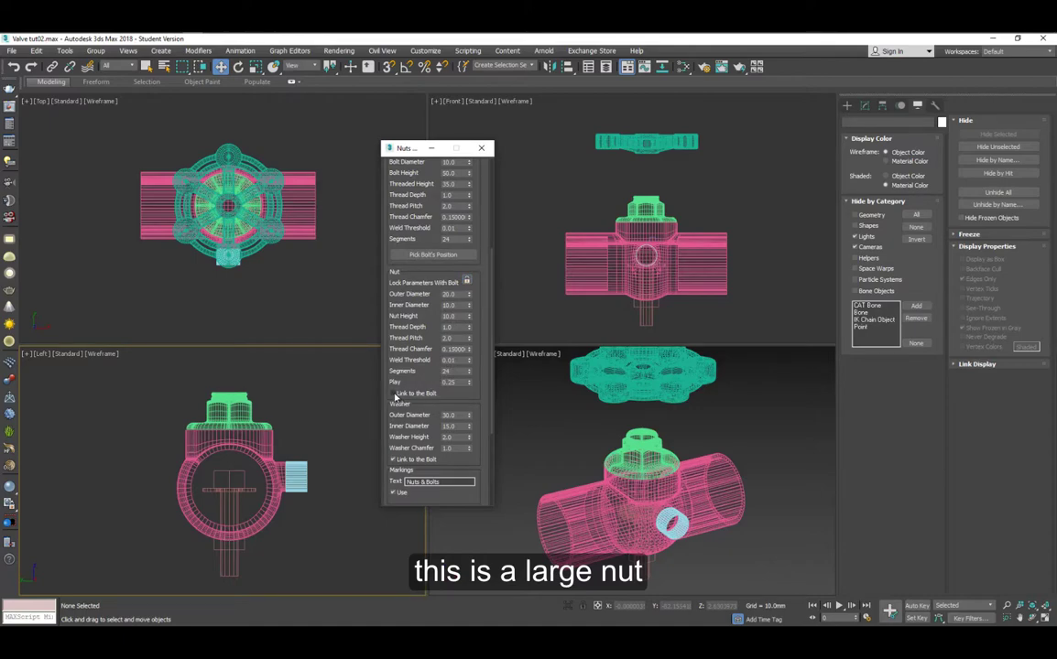
pyautogui.scroll(-4, 395, 385)
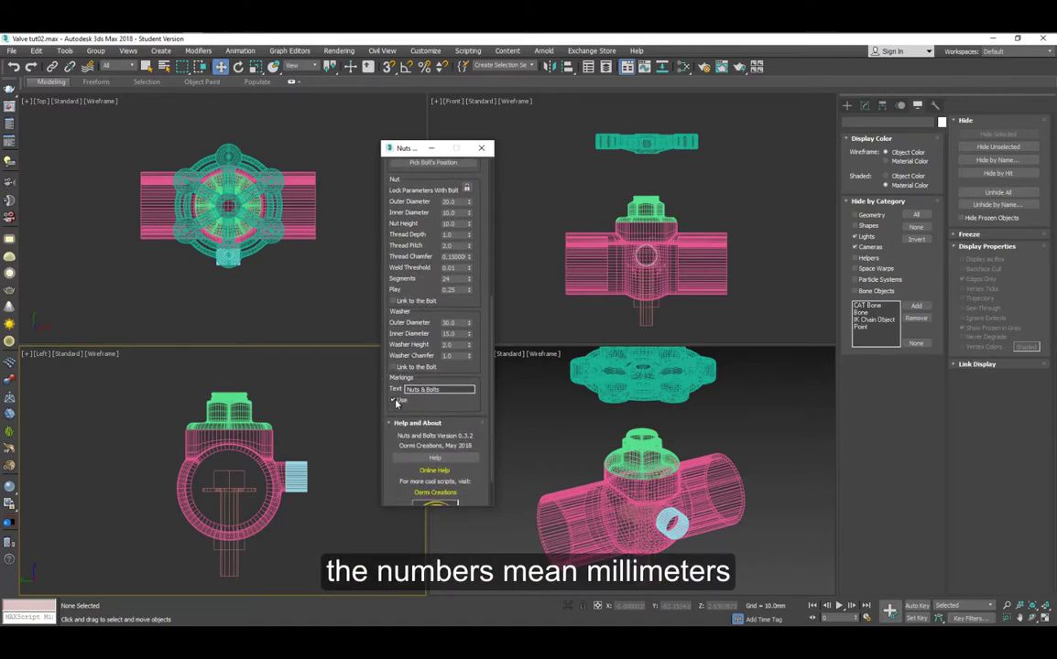
pyautogui.scroll(5, 419, 225)
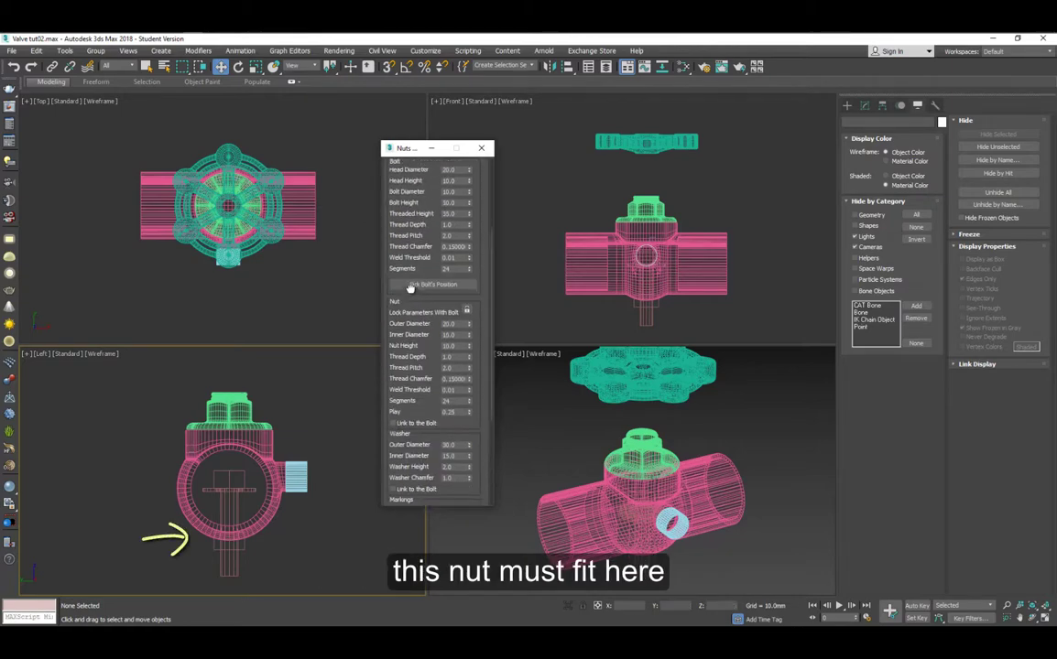
# Set the nut's outer diameter to 38, inner diameter to 24 and nut height to 18
pyautogui.click(471, 315)
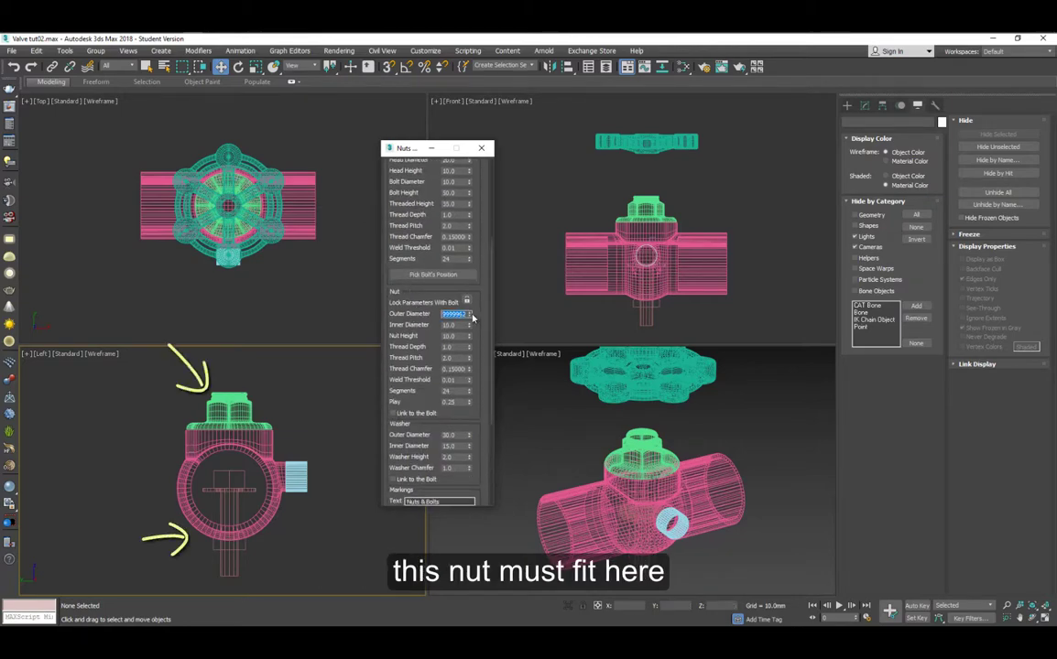
pyautogui.write('38.0')
pyautogui.doubleClick(458, 326)
pyautogui.write('24')
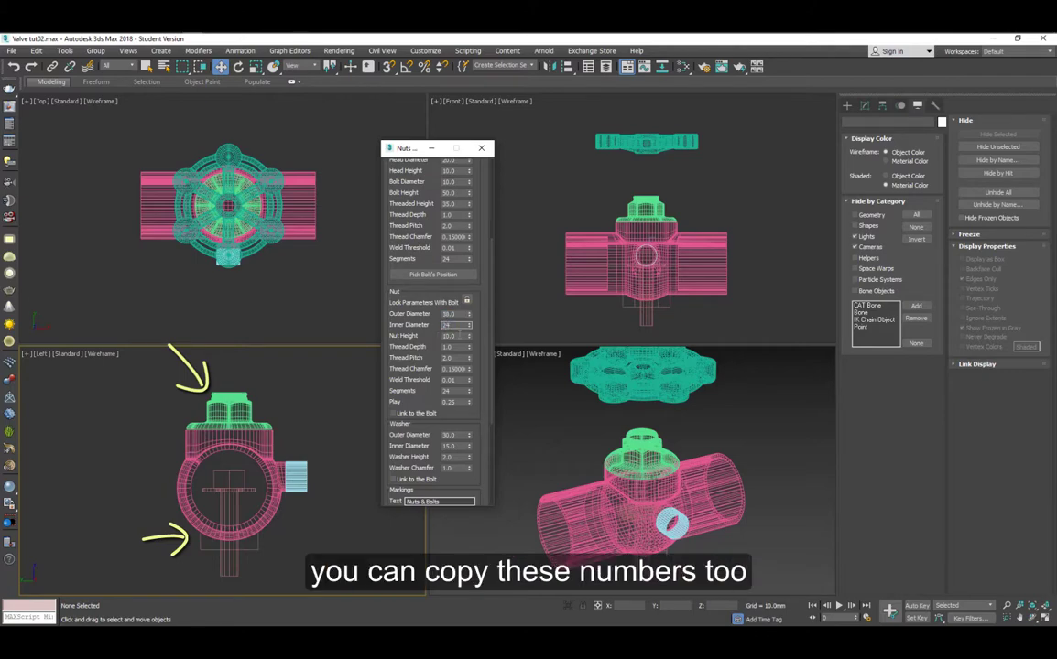
pyautogui.press('Tab')
pyautogui.write('18')
pyautogui.press('Return')
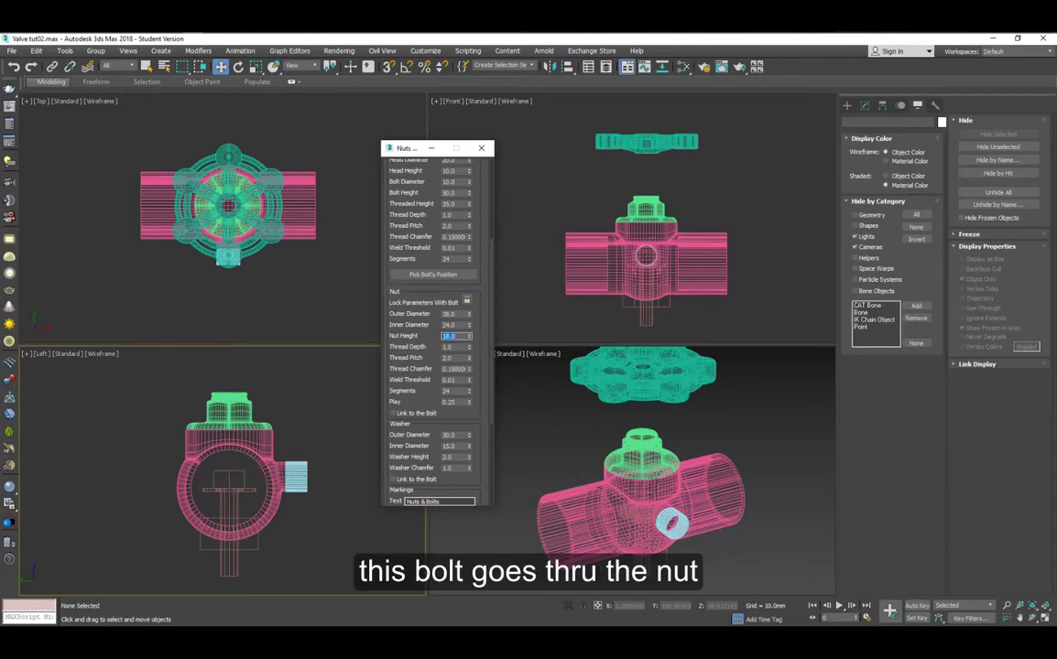
# Check the reference photo, then set the bolt's head height to about 7.76, bolt diameter to about 9.8 and threaded height to 20
pyautogui.moveTo(0, 174); pyautogui.dragTo(161, 174)
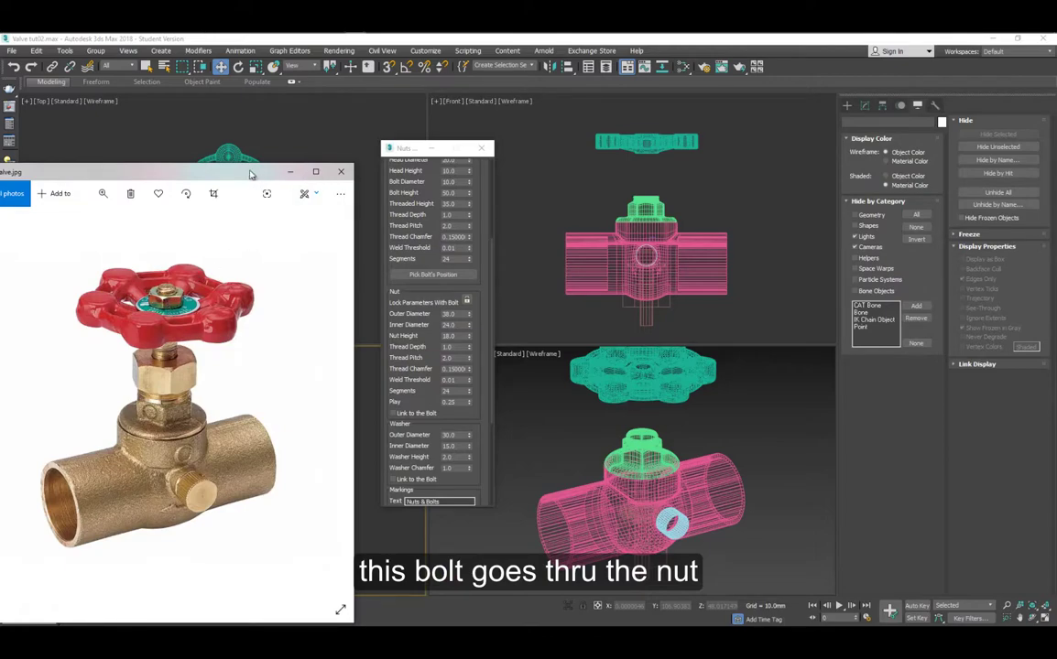
pyautogui.hotkey('alt', 'Tab')
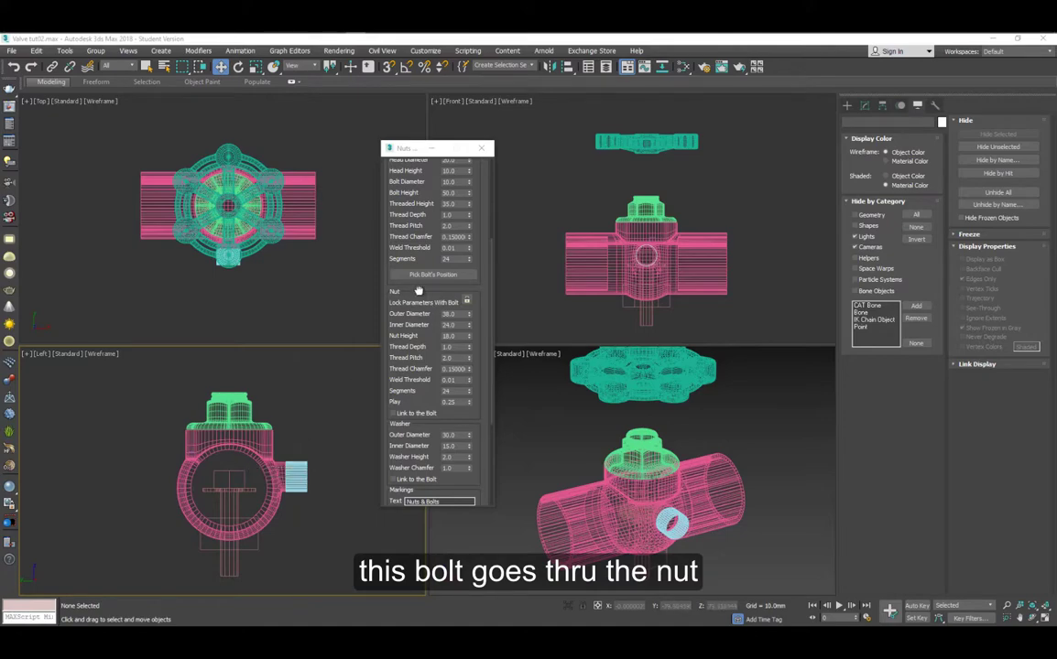
pyautogui.scroll(5, 418, 290)
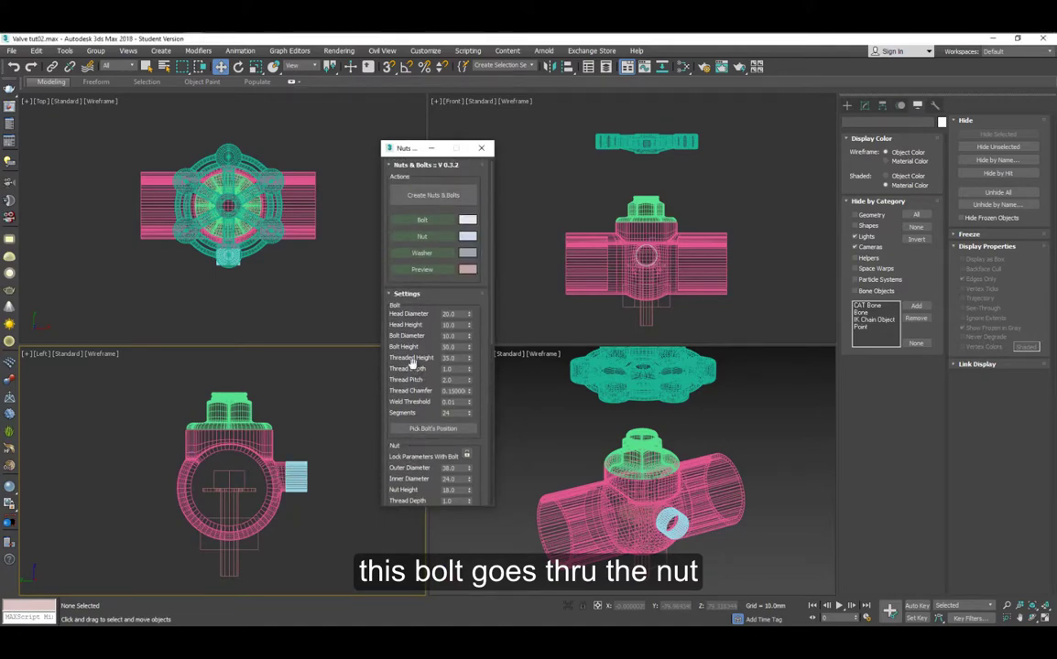
pyautogui.moveTo(467, 327); pyautogui.dragTo(466, 421)
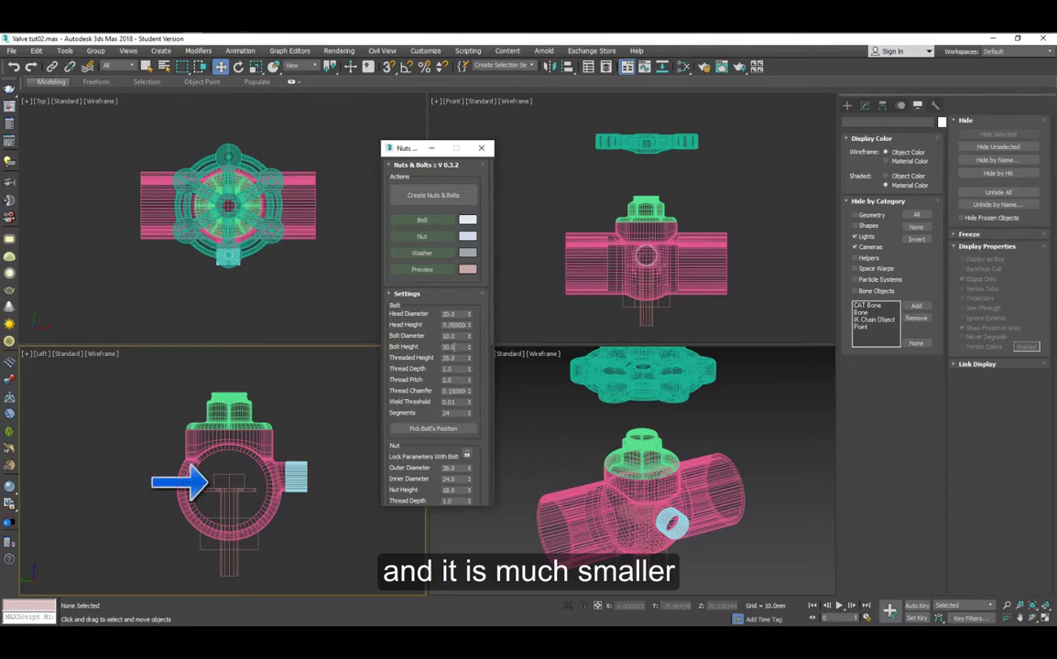
pyautogui.moveTo(468, 337); pyautogui.dragTo(468, 351)
pyautogui.click(453, 359)
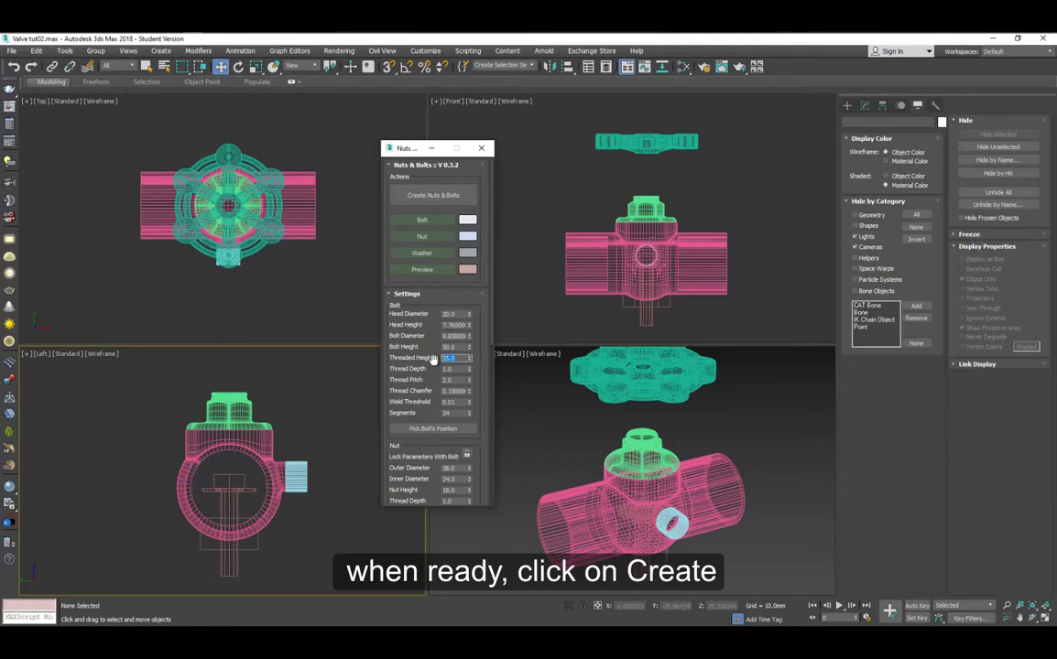
pyautogui.write('20')
# Create the nut, bolt and washer, close the script, and move all three straight up above the handwheel
pyautogui.click(436, 196)
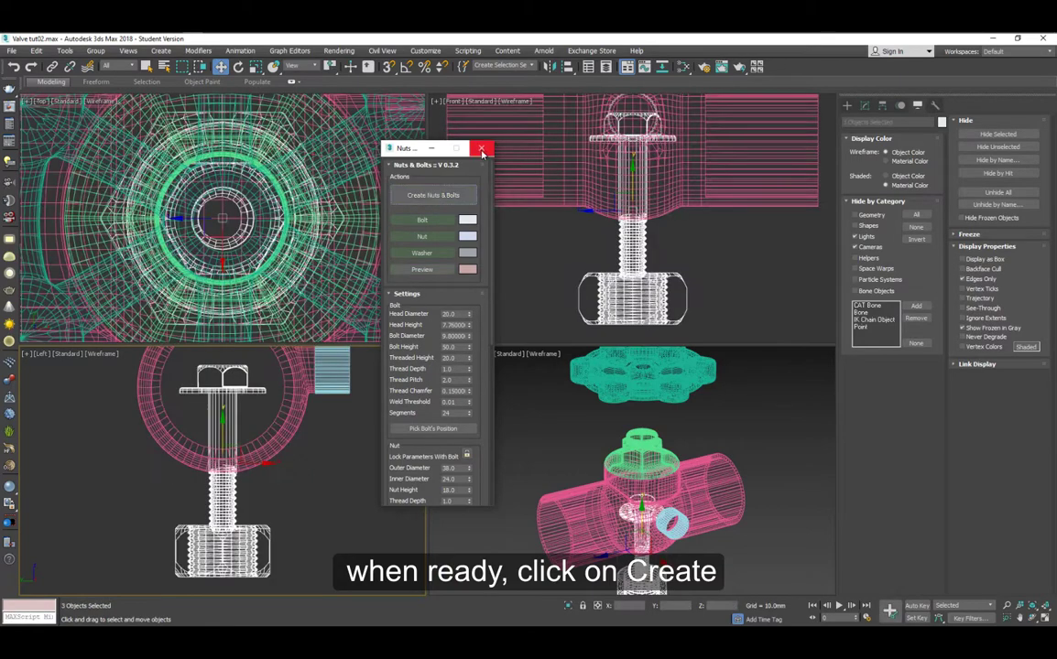
pyautogui.click(480, 147)
pyautogui.scroll(-5, 578, 256)
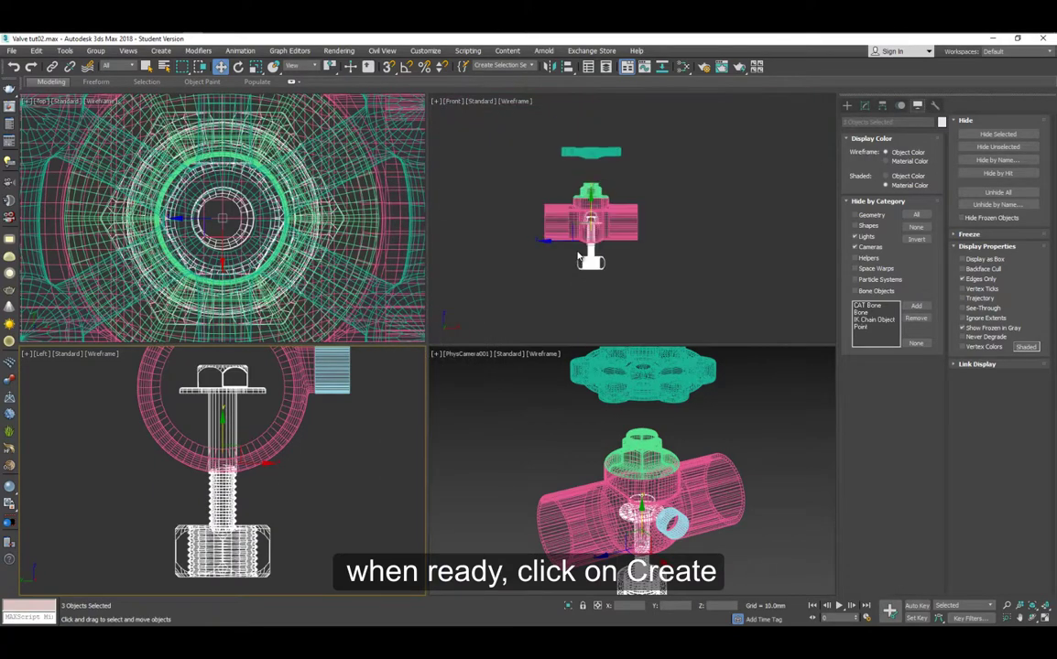
pyautogui.moveTo(585, 246); pyautogui.dragTo(592, 283, button='middle')
pyautogui.moveTo(597, 243); pyautogui.dragTo(597, 114)
# Move the nut alone straight down onto the valve's neck, below the handwheel
pyautogui.scroll(4, 593, 168)
pyautogui.click(595, 170)
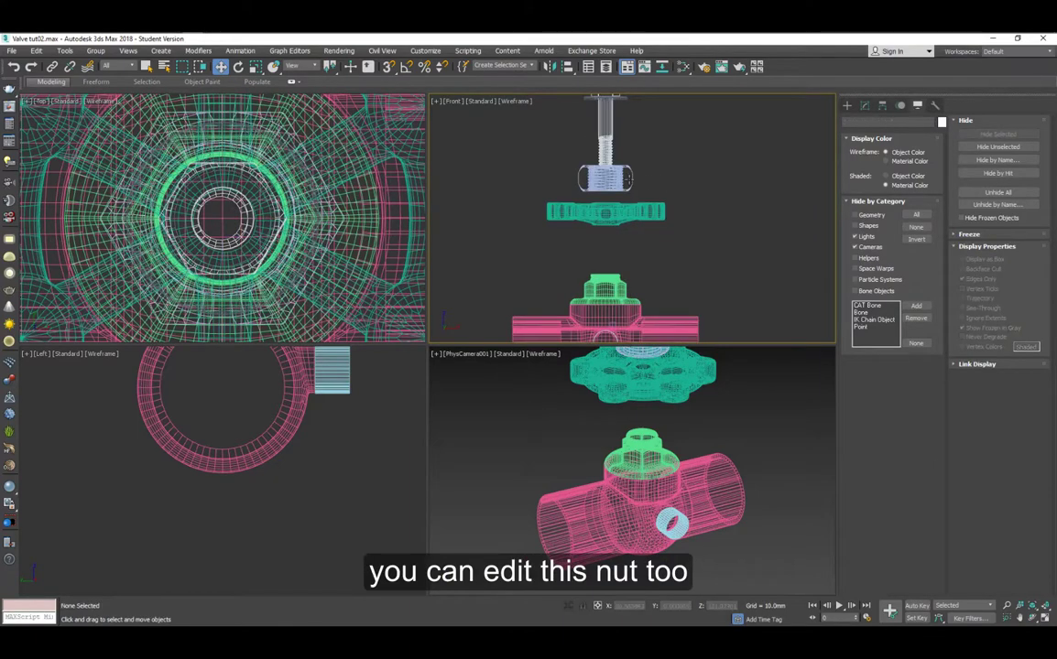
pyautogui.moveTo(604, 153); pyautogui.dragTo(605, 239)
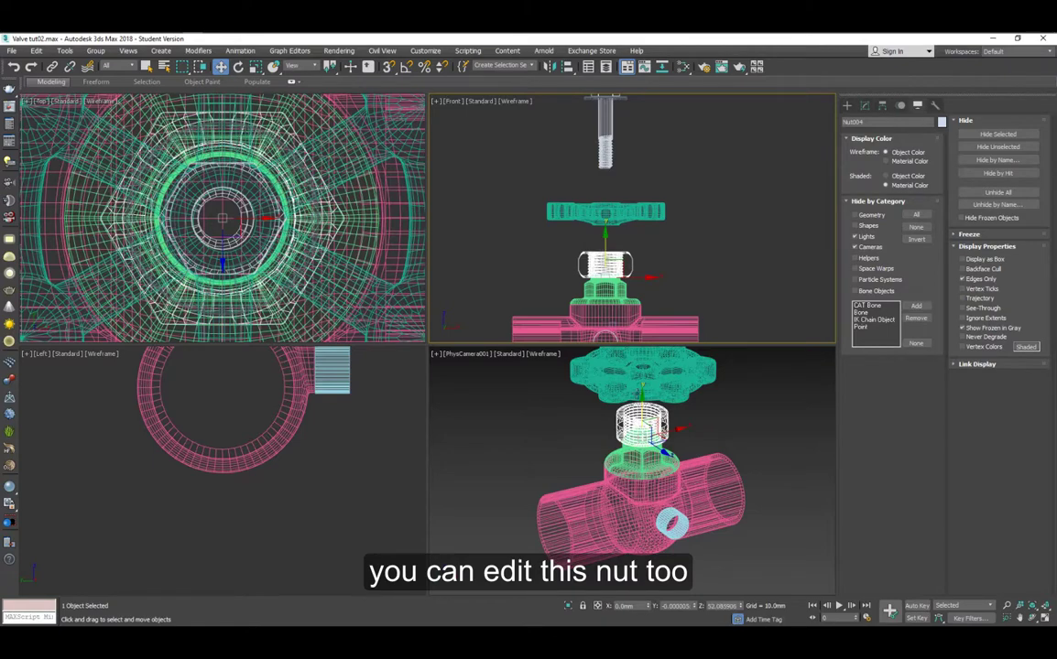
# Show the camera view maximized in hidden-line mode and compare the nut's top with the reference photo
pyautogui.click(587, 418)
pyautogui.press('F3')
pyautogui.hotkey('alt', 'w')
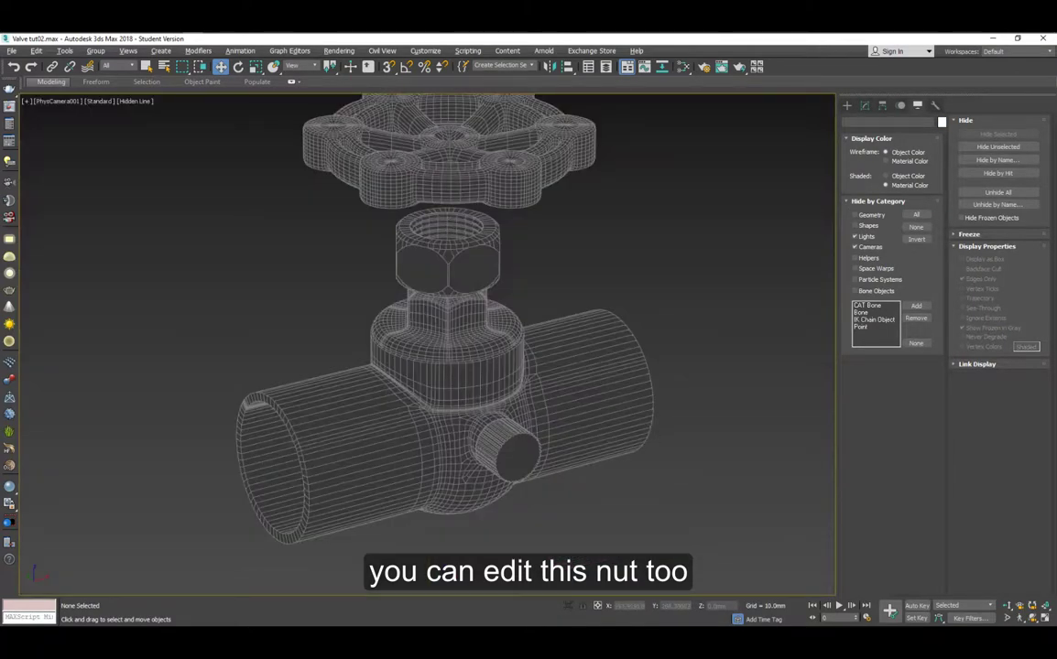
pyautogui.moveTo(0, 142); pyautogui.dragTo(391, 136)
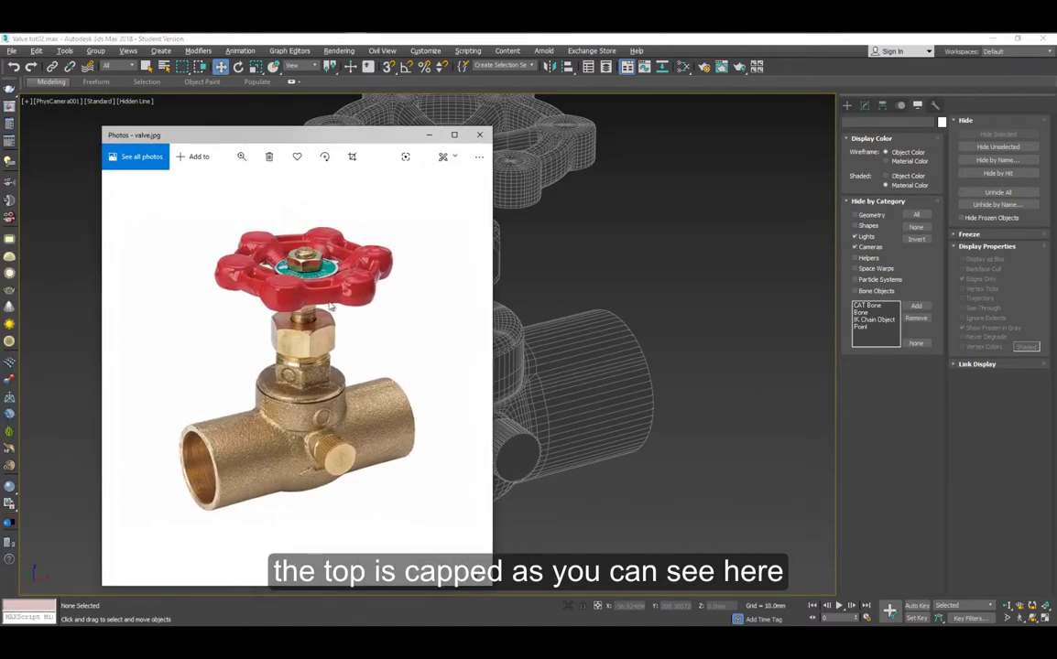
pyautogui.click(479, 134)
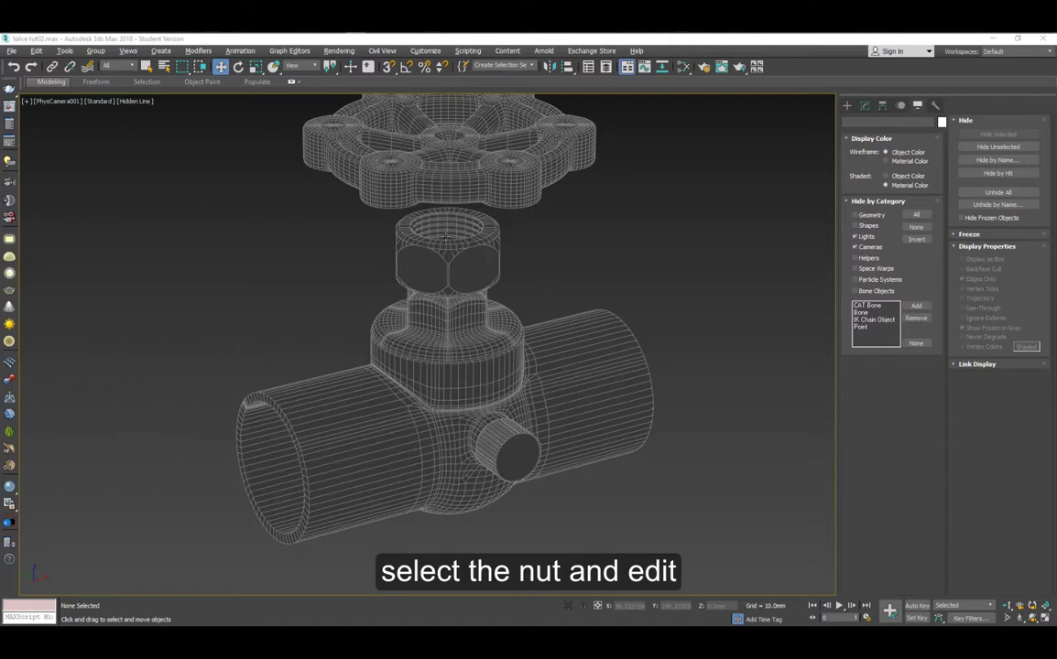
# Delete the thread polygons inside the nut and cap its open upper border
pyautogui.click(465, 248)
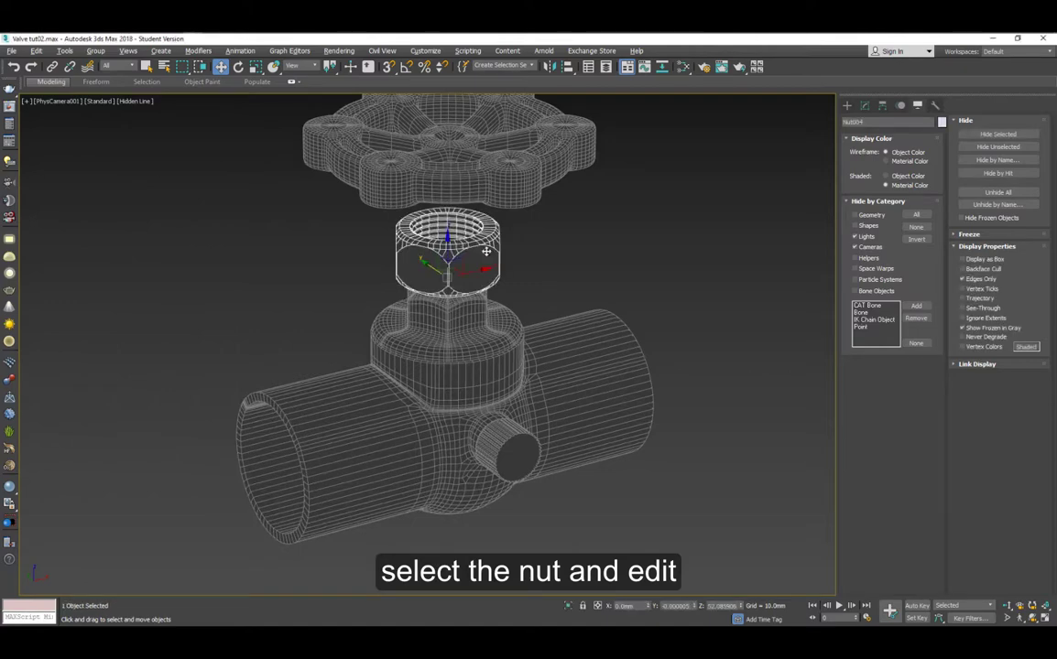
pyautogui.click(864, 105)
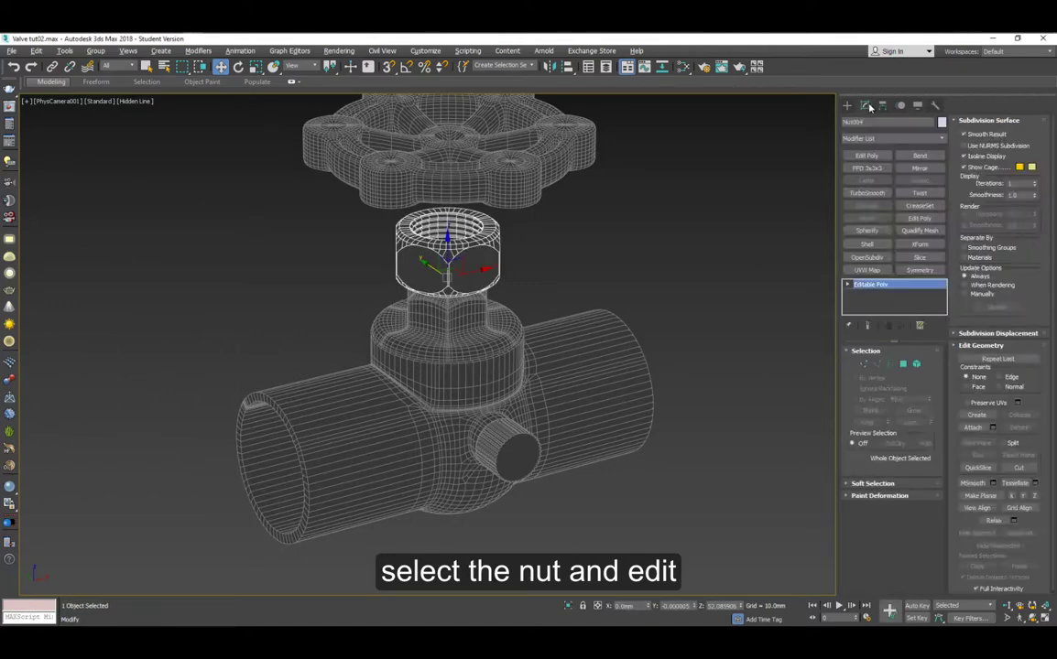
pyautogui.click(903, 364)
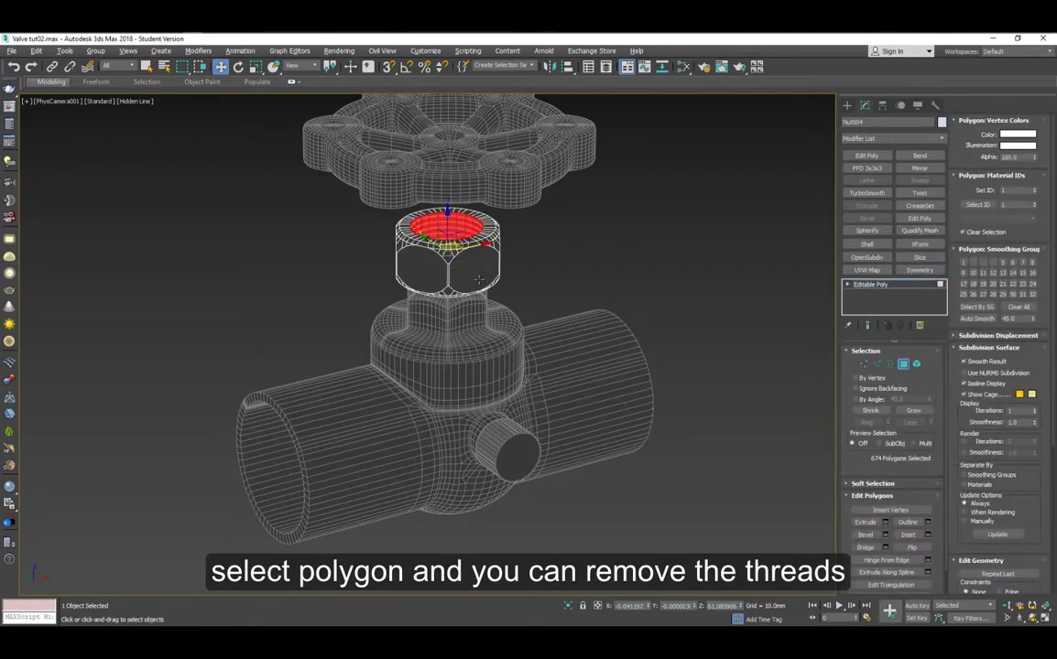
pyautogui.hotkey('ctrl', 'd')
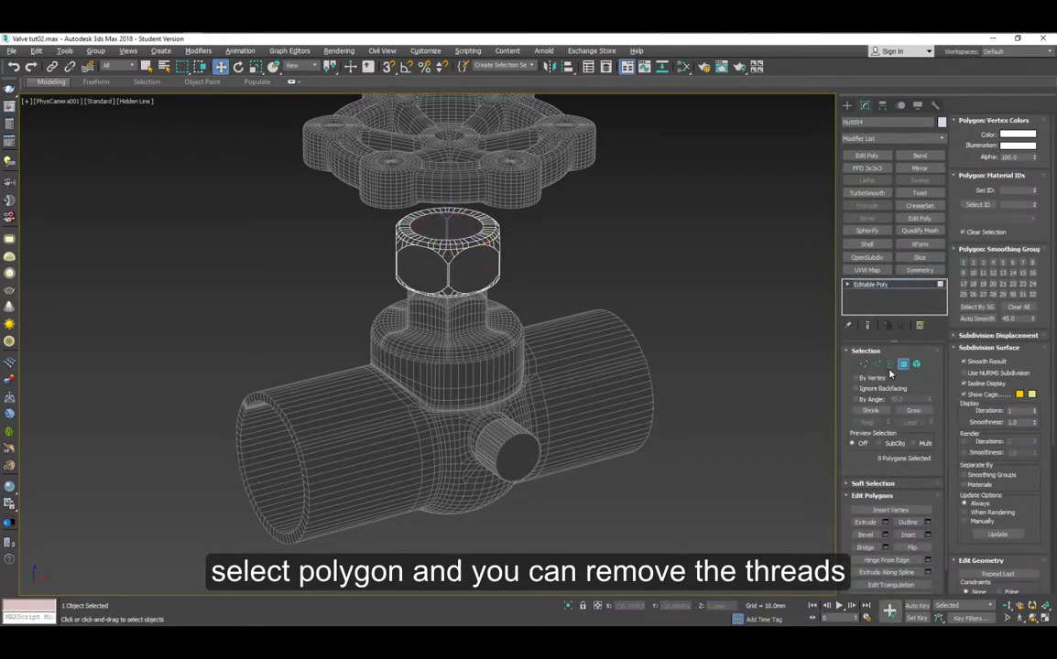
pyautogui.press('3')
pyautogui.click(453, 219)
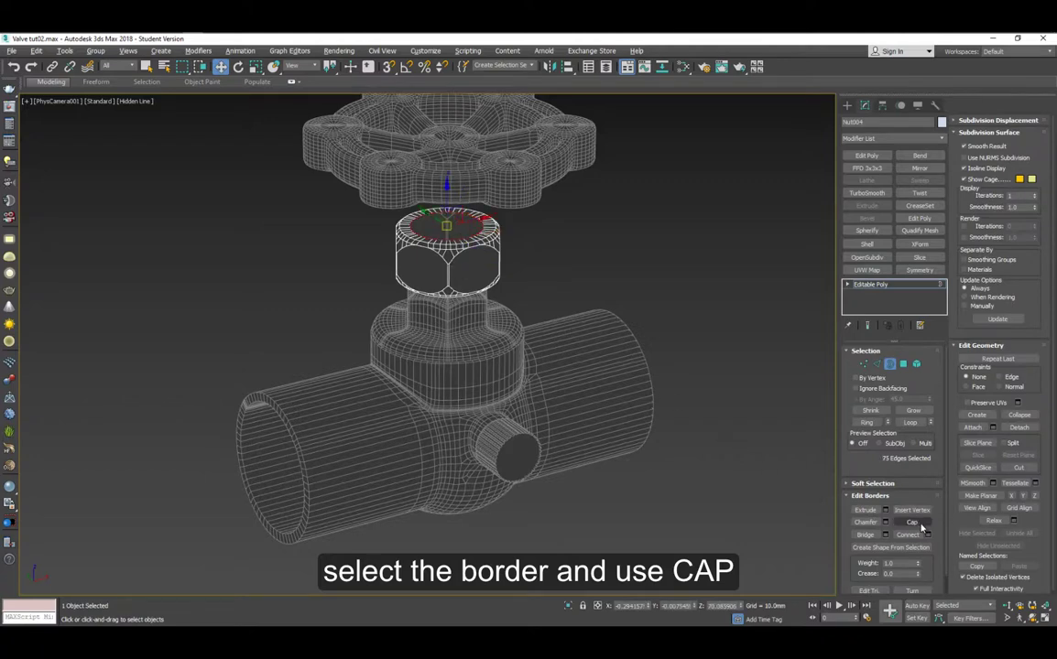
# Inset the nut's top cap polygon to roughly the bolt's size and delete the inner polygon to open a hole
pyautogui.click(903, 365)
pyautogui.click(460, 228)
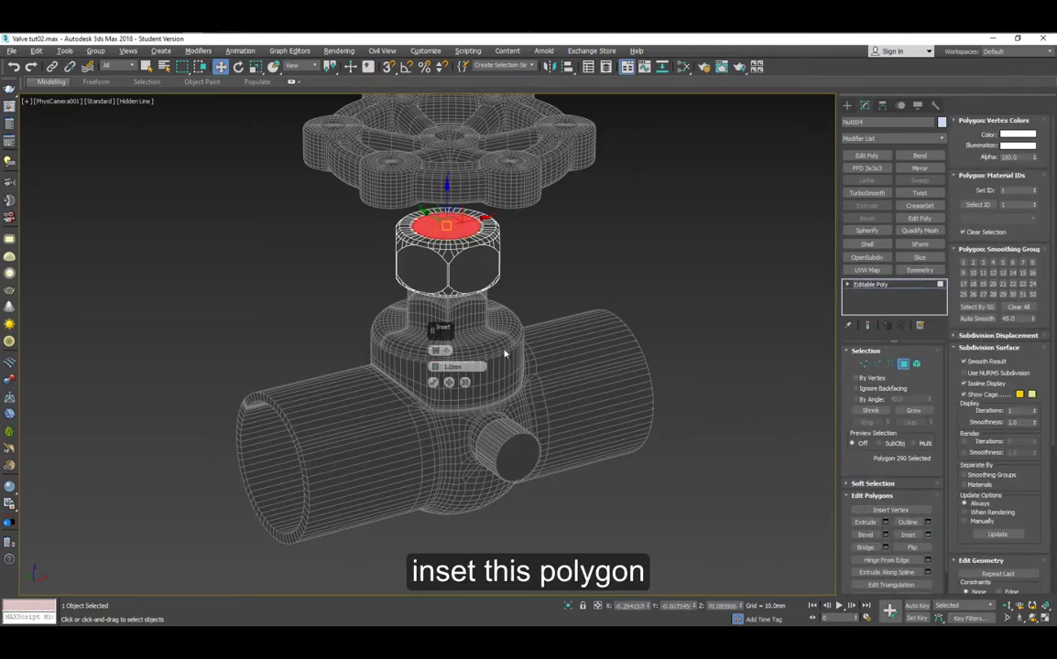
pyautogui.moveTo(432, 327); pyautogui.dragTo(449, 327)
pyautogui.click(432, 382)
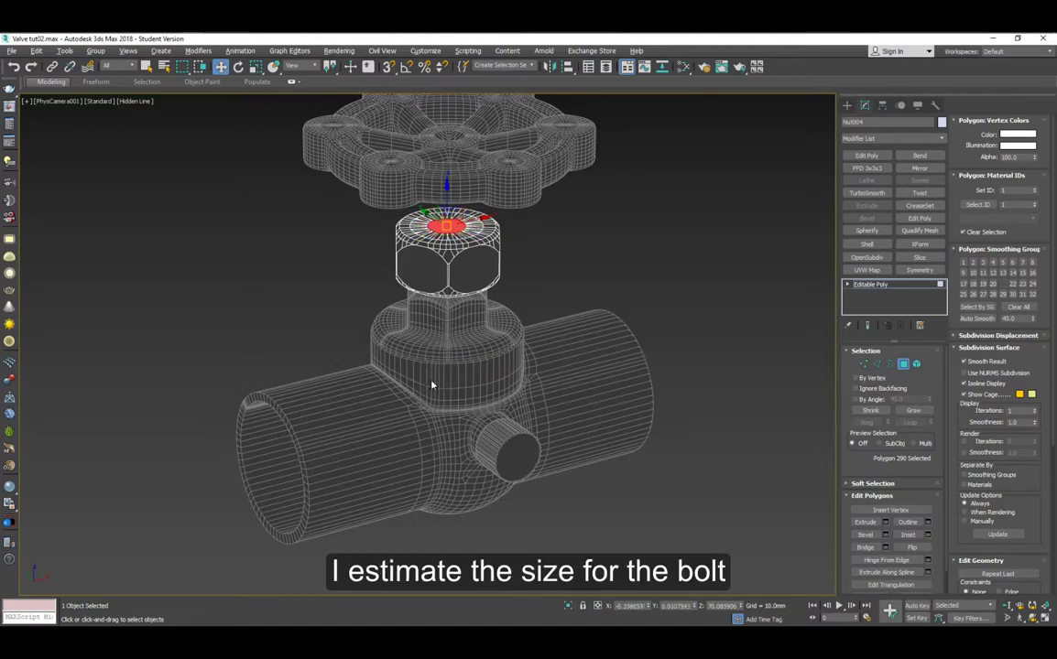
pyautogui.click(450, 355)
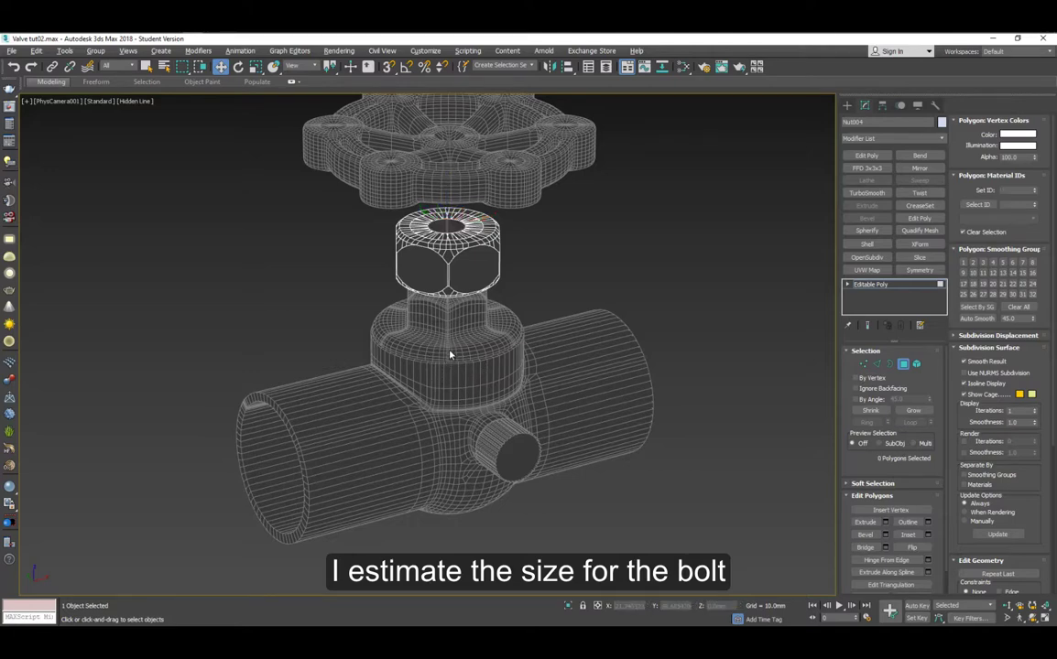
# Extend the open border of the nut's top hole slightly to give the hole a small edge
pyautogui.click(889, 364)
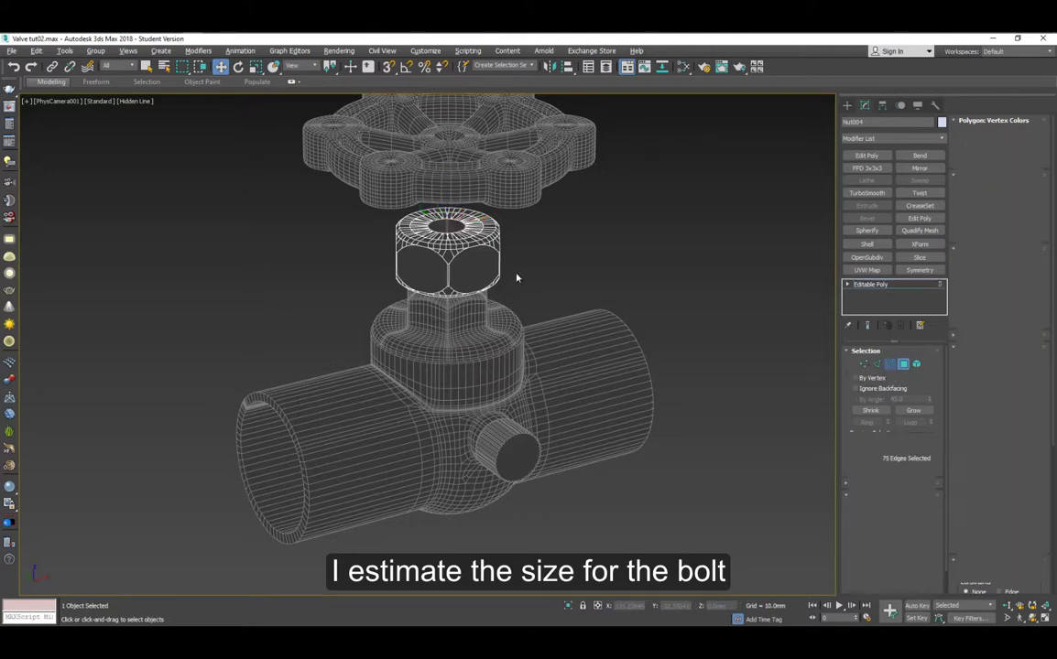
pyautogui.click(456, 222)
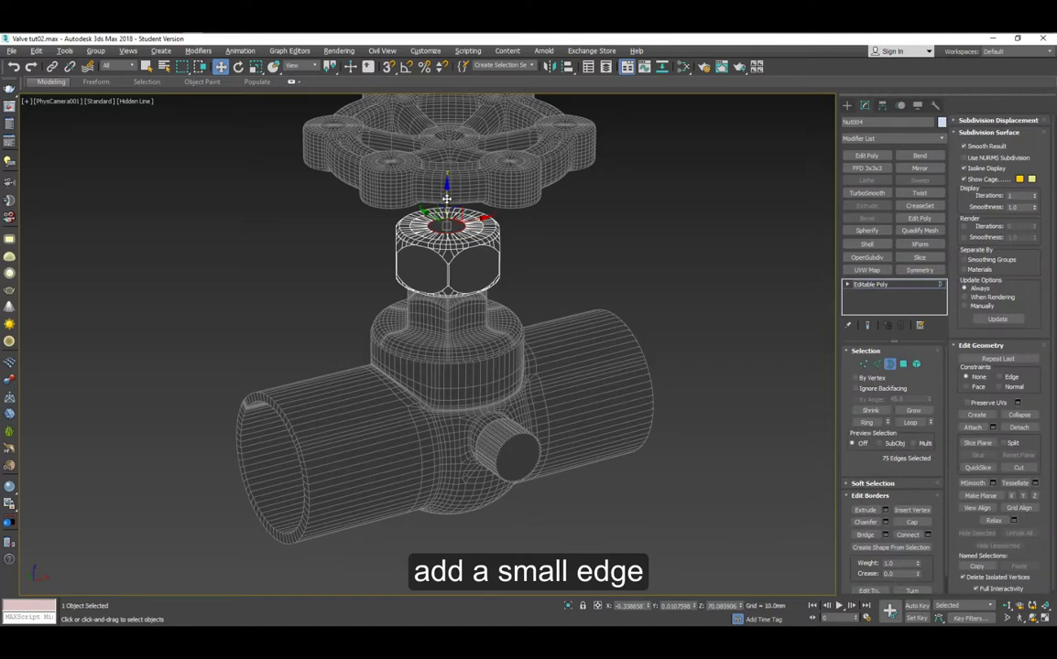
pyautogui.click(890, 364)
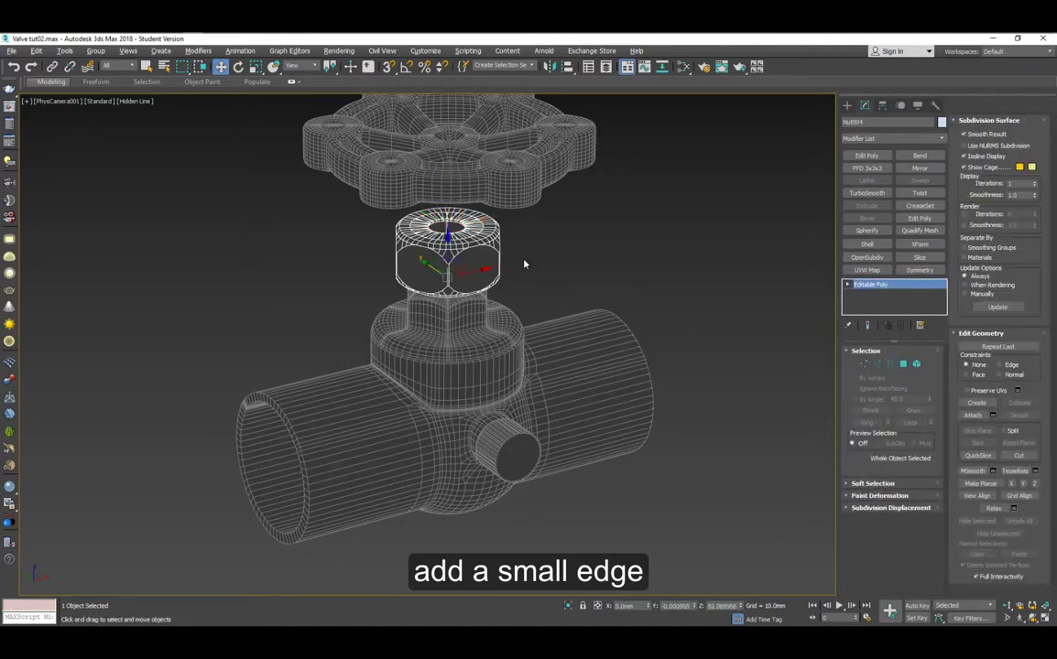
# Move the bolt straight down in the front view, between the washer and the handwheel
pyautogui.hotkey('alt', 'w')
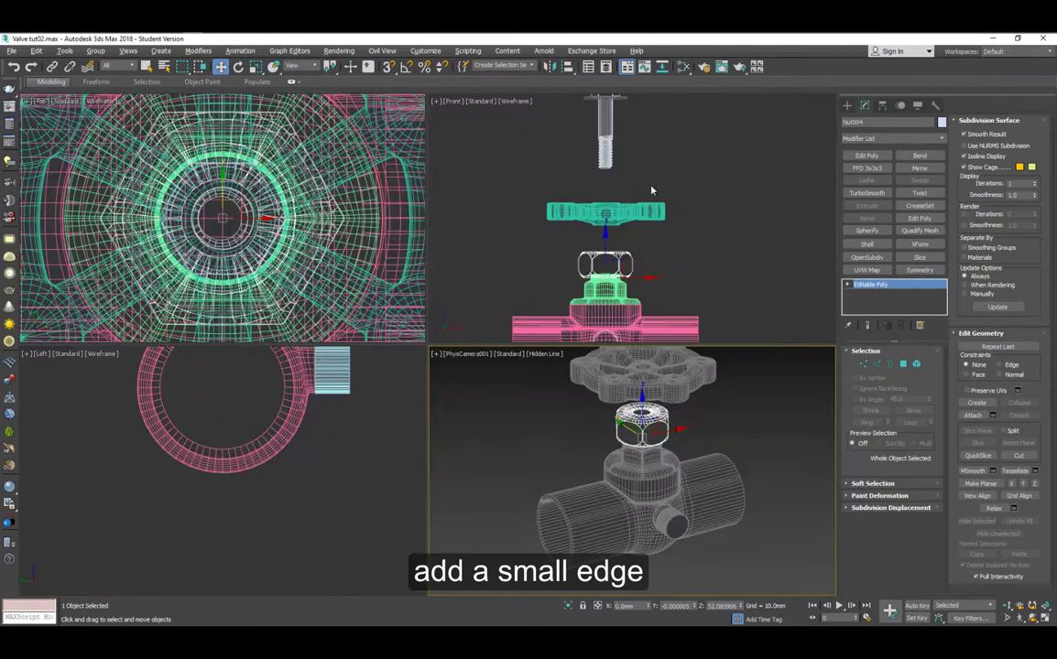
pyautogui.moveTo(652, 186); pyautogui.dragTo(661, 227, button='middle')
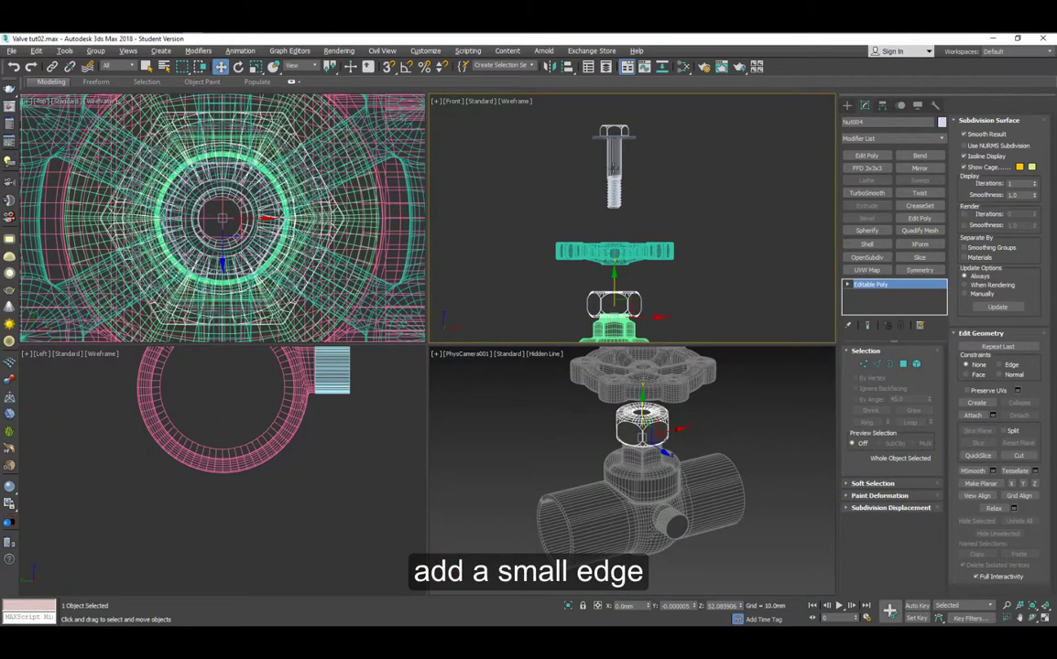
pyautogui.click(614, 167)
pyautogui.moveTo(617, 103); pyautogui.dragTo(616, 167)
# Detach the bolt's hexagonal head polygons, excluding the polygon at the shaft's bottom, as a separate object named smallnut
pyautogui.click(903, 366)
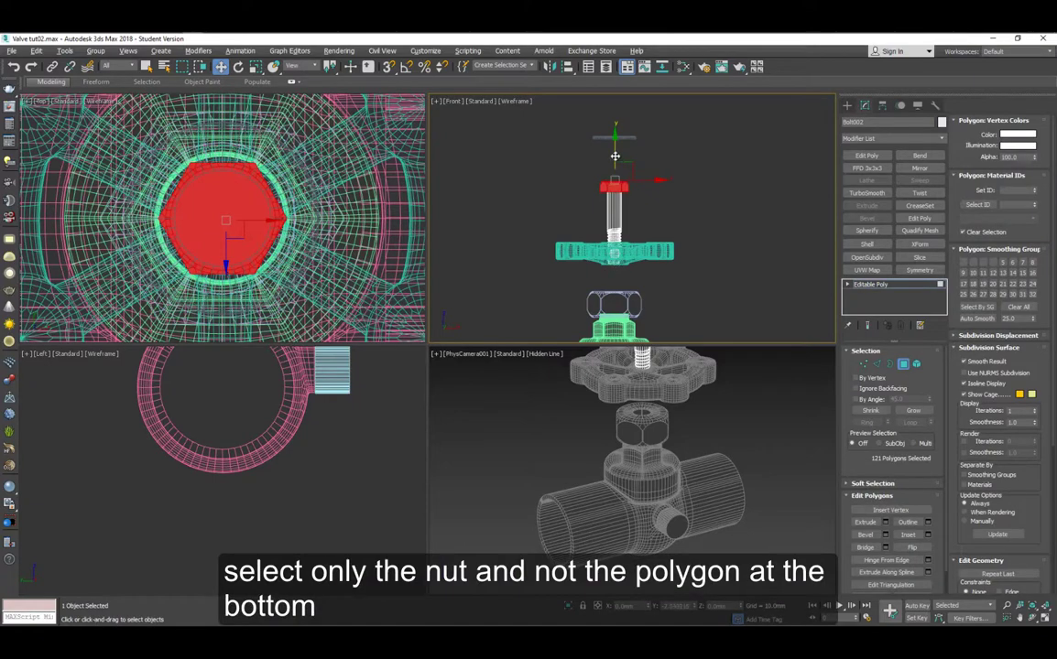
pyautogui.click(588, 269)
pyautogui.hotkey('ctrl', 'z')
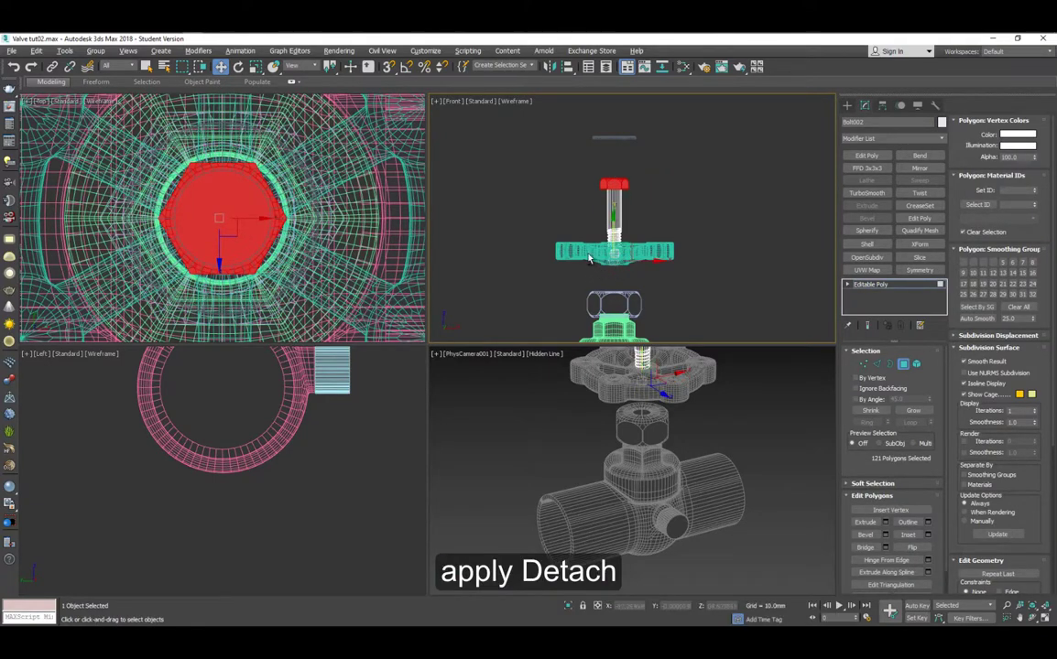
pyautogui.keyDown('alt'); pyautogui.moveTo(588, 255); pyautogui.dragTo(645, 287); pyautogui.keyUp('alt')
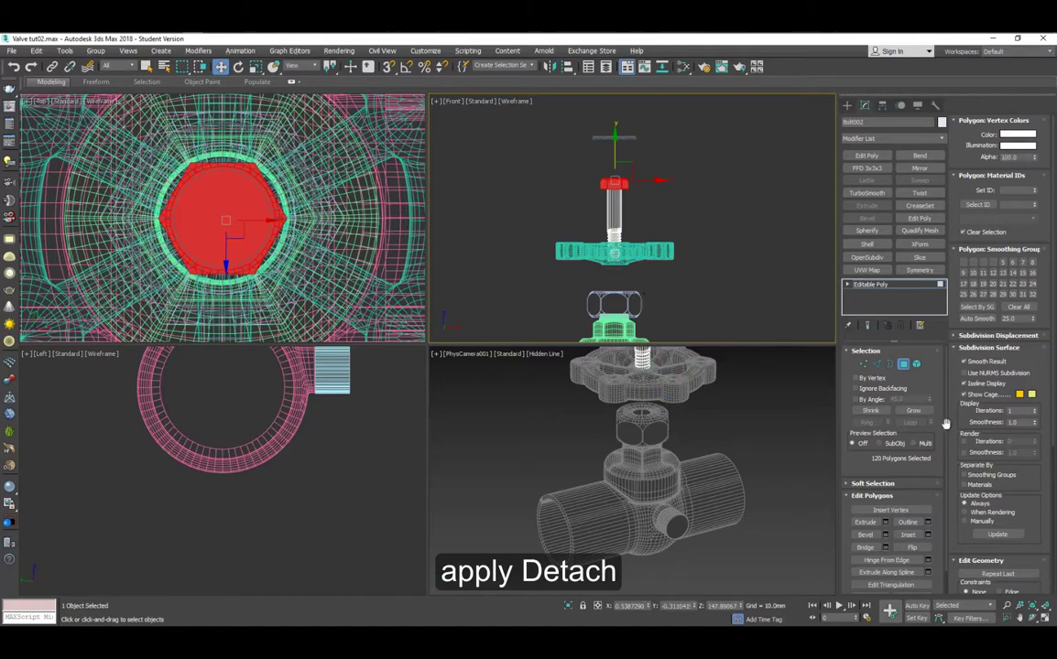
pyautogui.scroll(-5, 1034, 479)
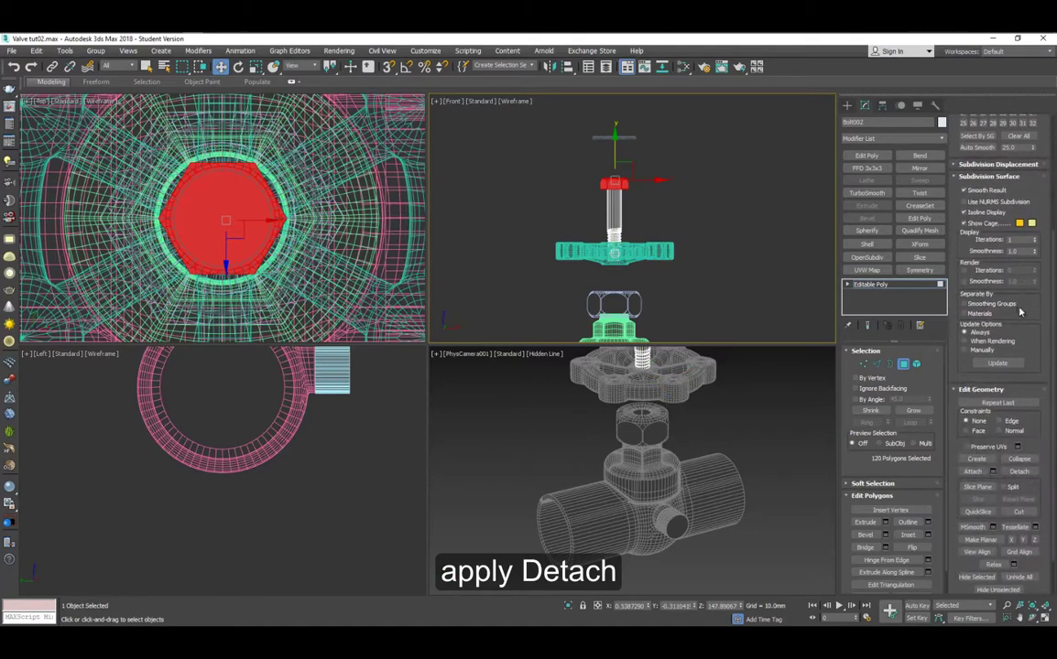
pyautogui.click(1019, 472)
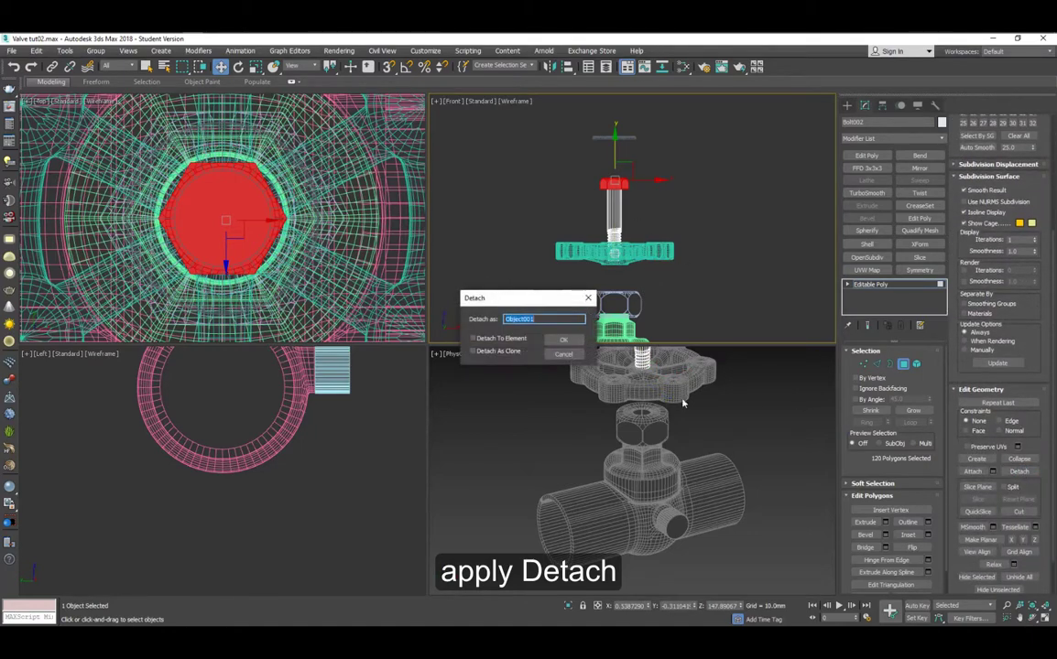
pyautogui.write('smallnut')
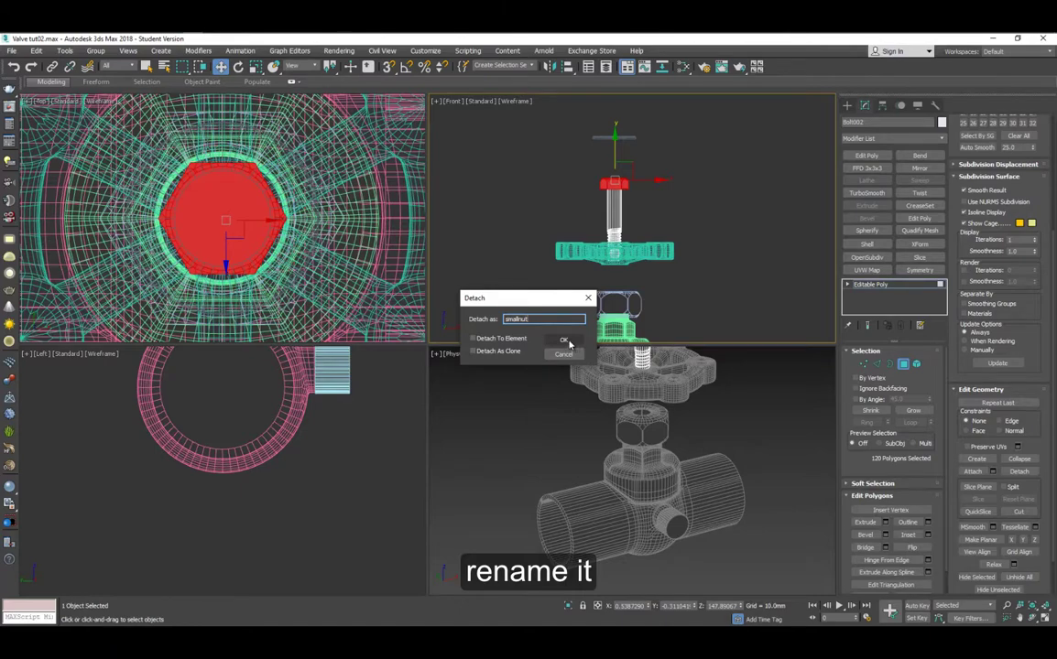
pyautogui.click(565, 340)
pyautogui.press('4')
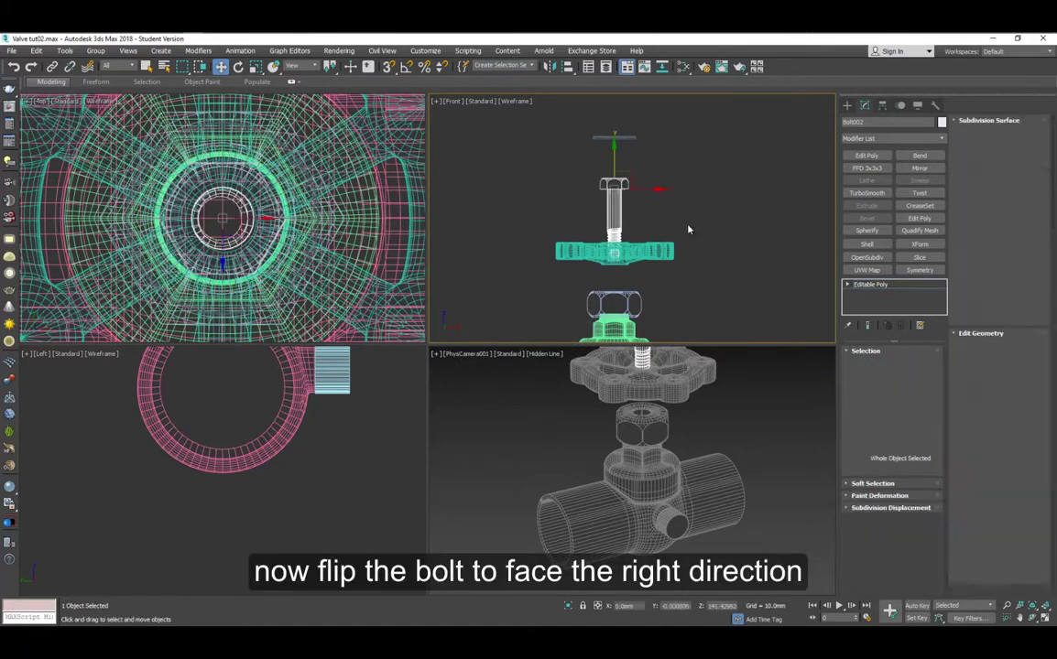
# Mirror the bolt on the Y axis without cloning and move it down through the handwheel into the large nut
pyautogui.moveTo(616, 213); pyautogui.dragTo(615, 223)
pyautogui.click(550, 68)
pyautogui.click(506, 292)
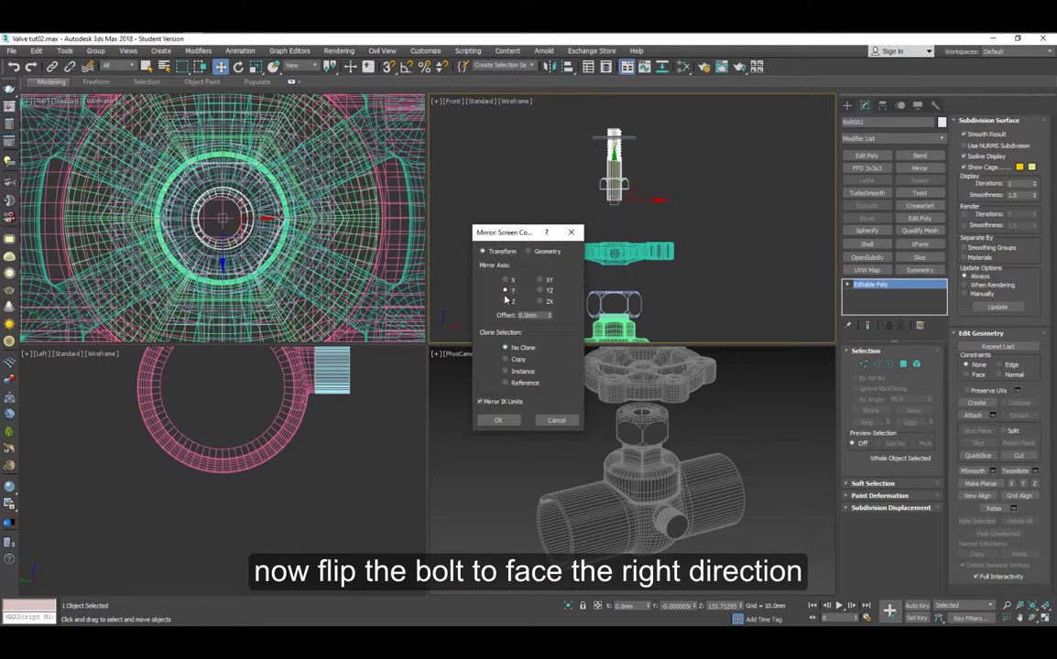
pyautogui.click(498, 419)
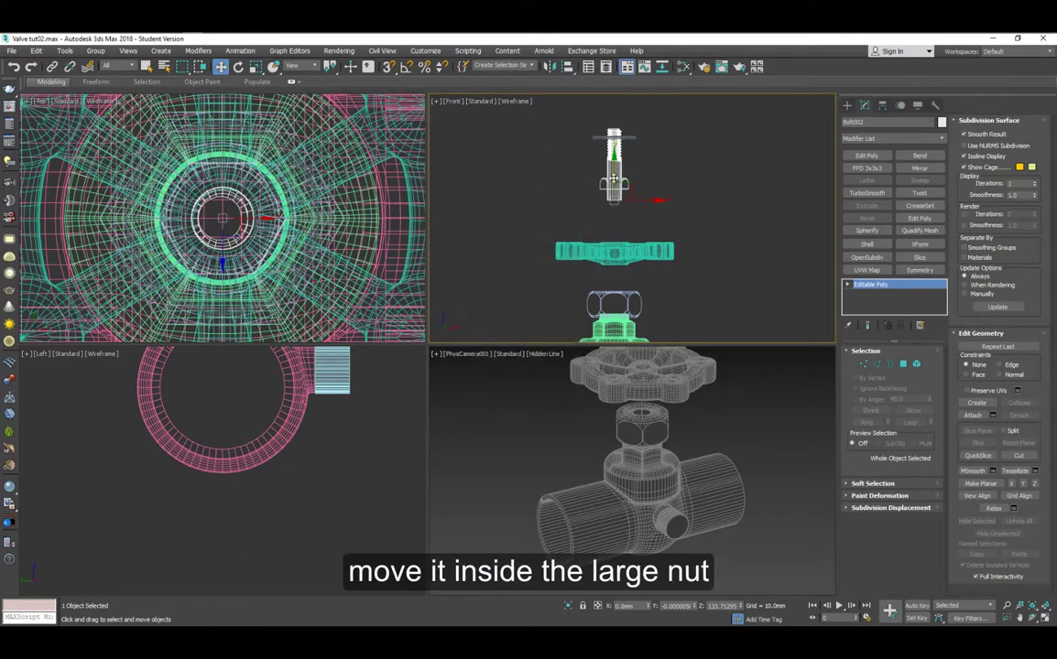
pyautogui.moveTo(627, 164); pyautogui.dragTo(627, 267)
# Try the small nut on the bolt's threaded end and lift it back above the handwheel
pyautogui.click(614, 178)
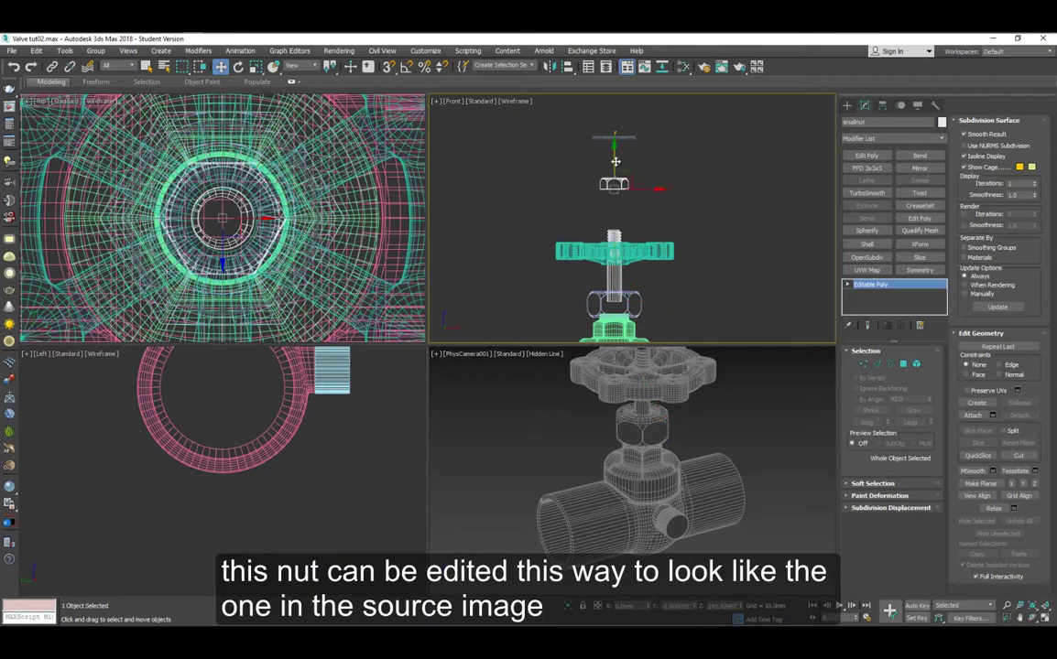
pyautogui.moveTo(615, 162); pyautogui.dragTo(615, 216)
pyautogui.scroll(5, 615, 216)
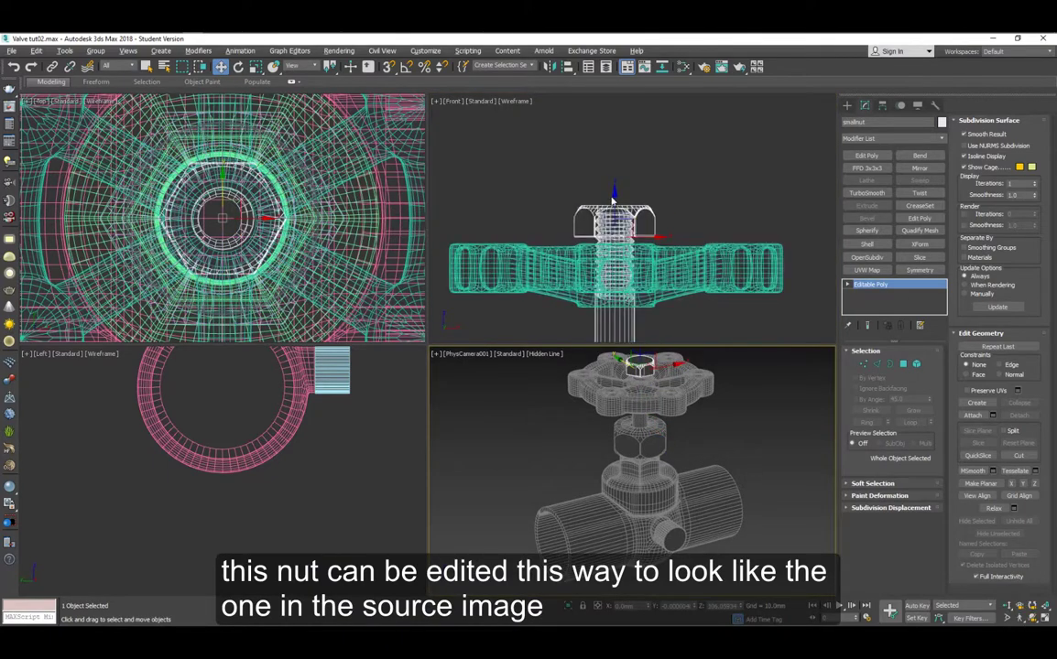
pyautogui.moveTo(615, 198); pyautogui.dragTo(605, 140)
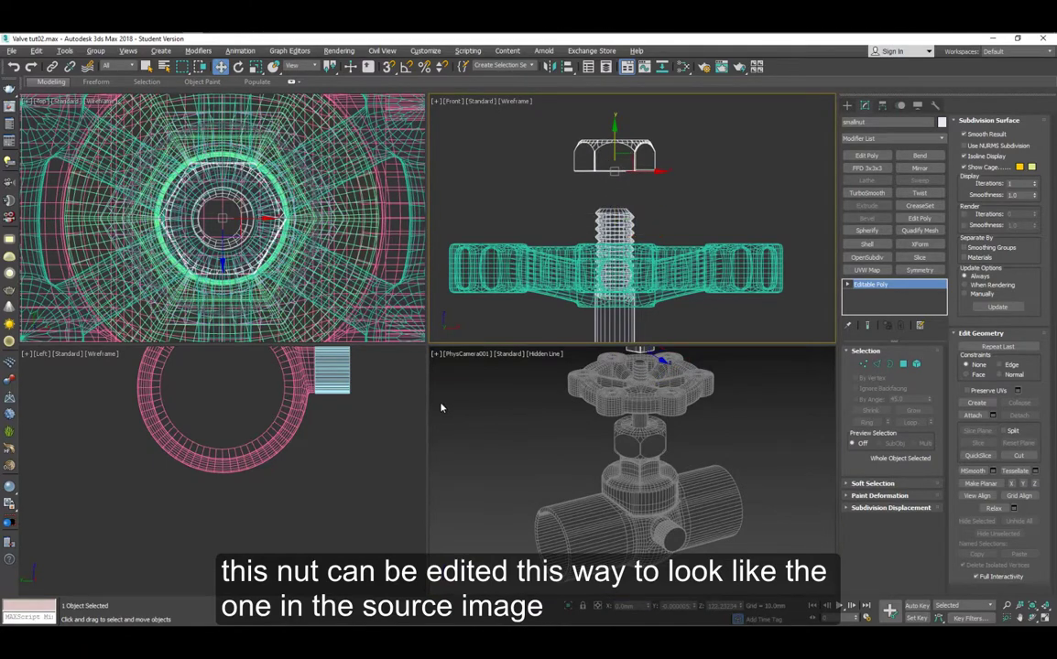
# Show the small nut in a perspective view shaded as facets with edged faces
pyautogui.press('p')
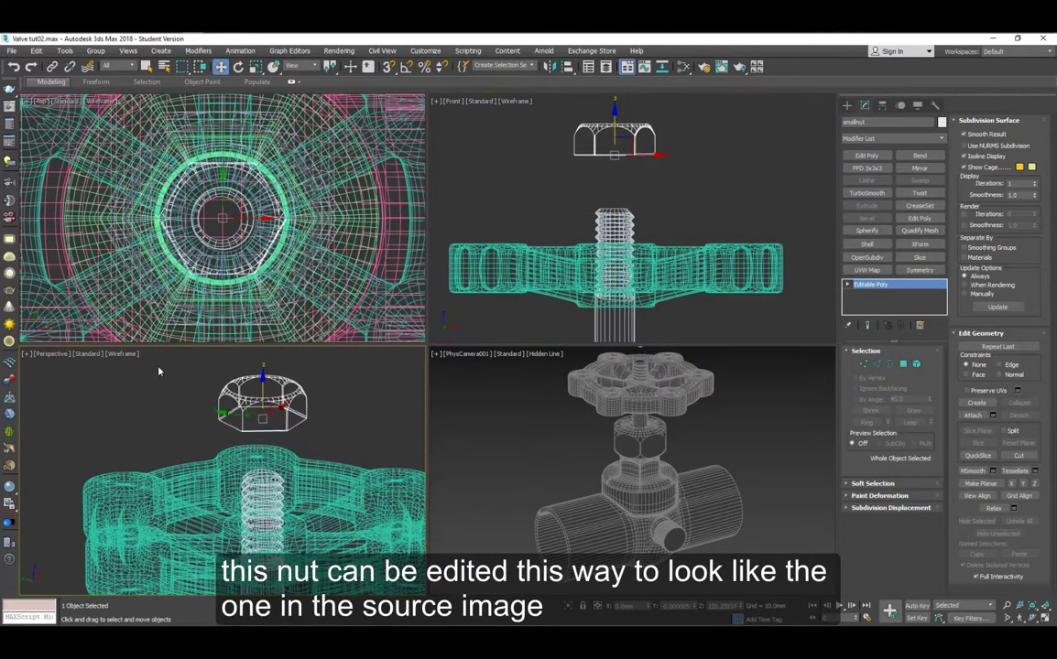
pyautogui.click(137, 354)
pyautogui.click(156, 385)
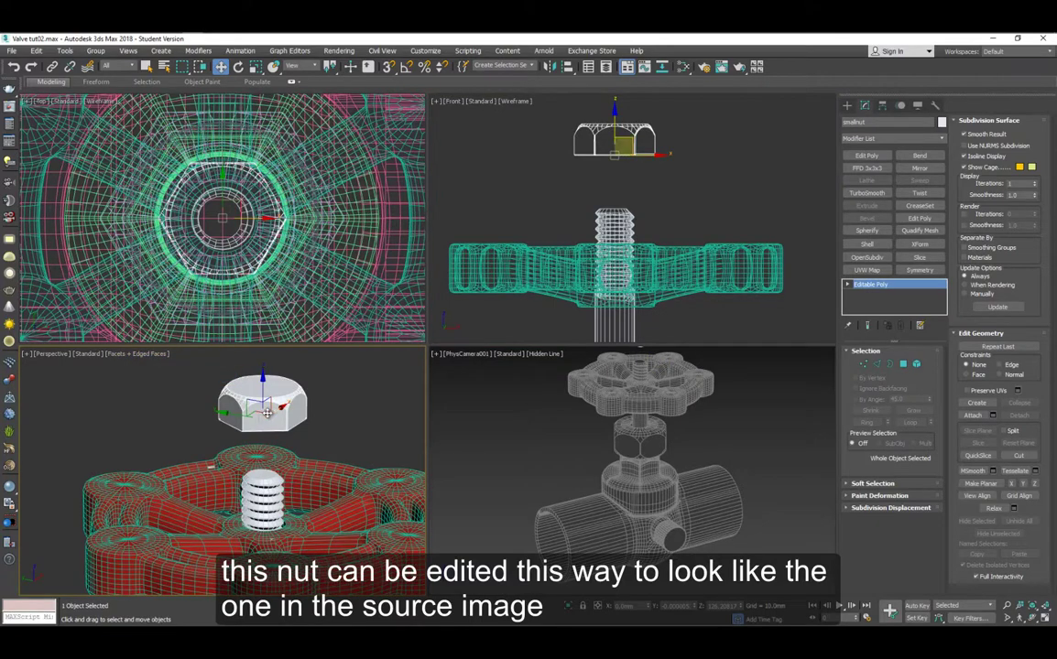
pyautogui.keyDown('alt'); pyautogui.moveTo(268, 408); pyautogui.dragTo(276, 409, button='middle'); pyautogui.keyUp('alt')
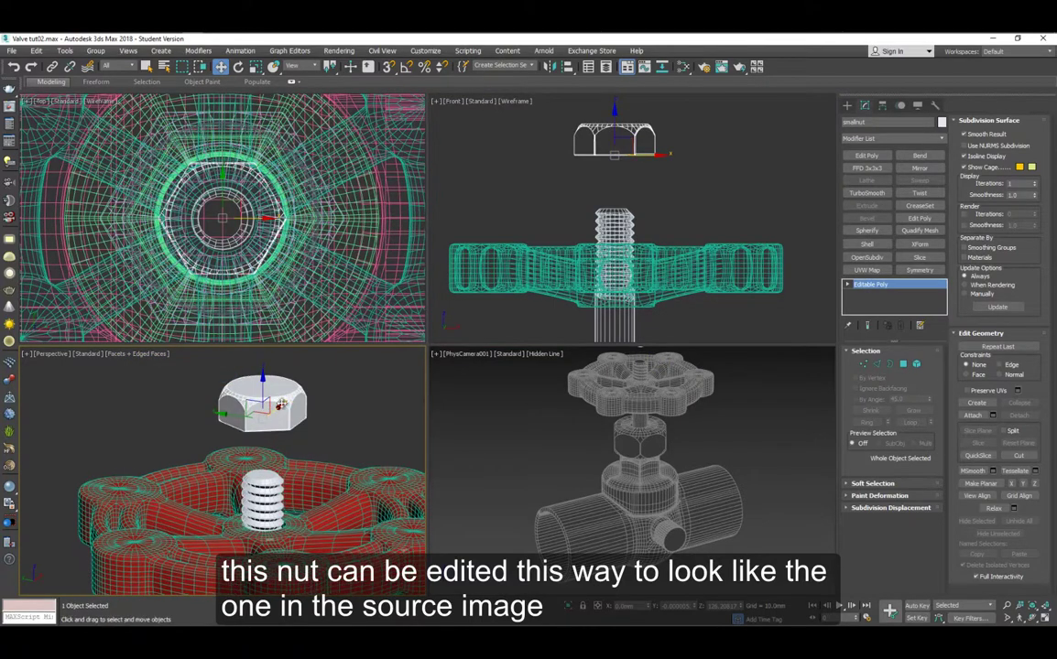
pyautogui.moveTo(615, 183); pyautogui.dragTo(619, 198, button='middle')
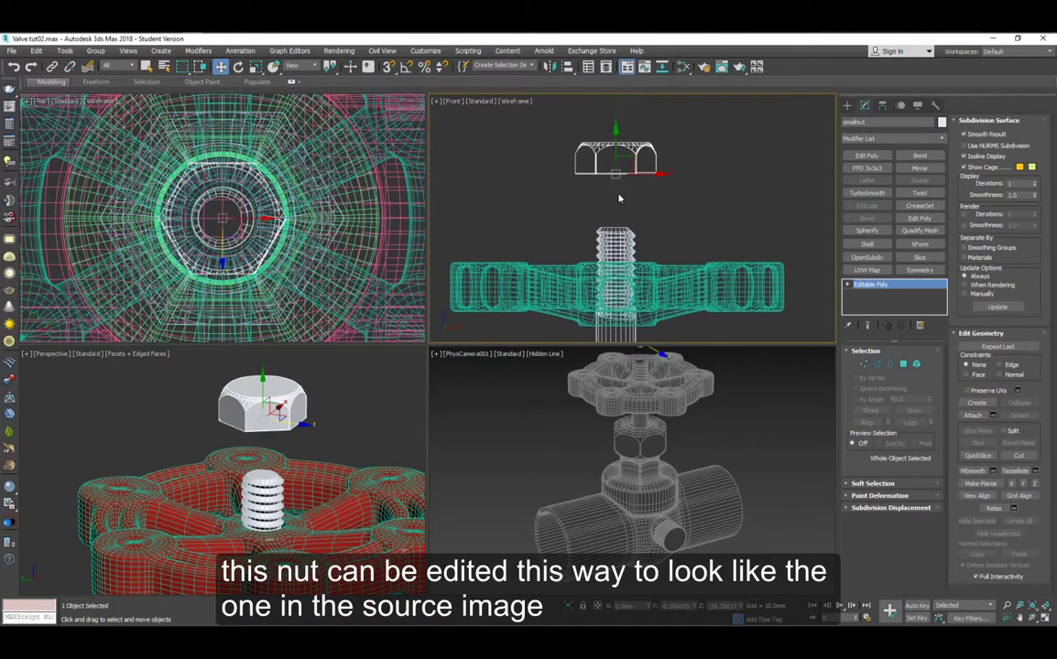
# Apply Symmetry to the small nut on the Z axis and raise the mirror plane to keep the mirrored nut short
pyautogui.click(908, 271)
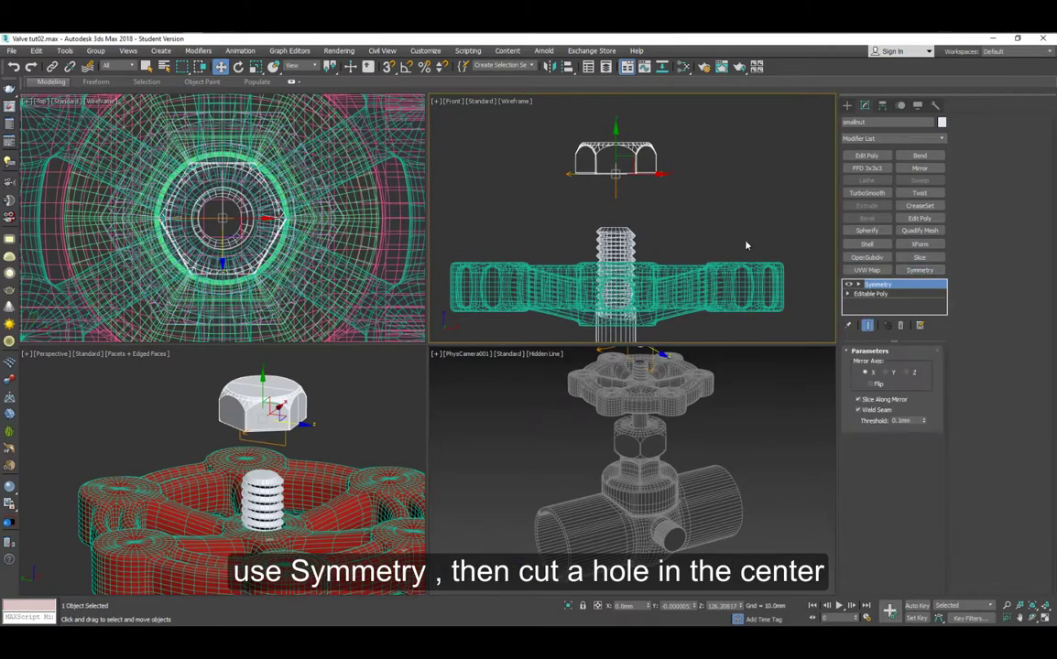
pyautogui.click(886, 372)
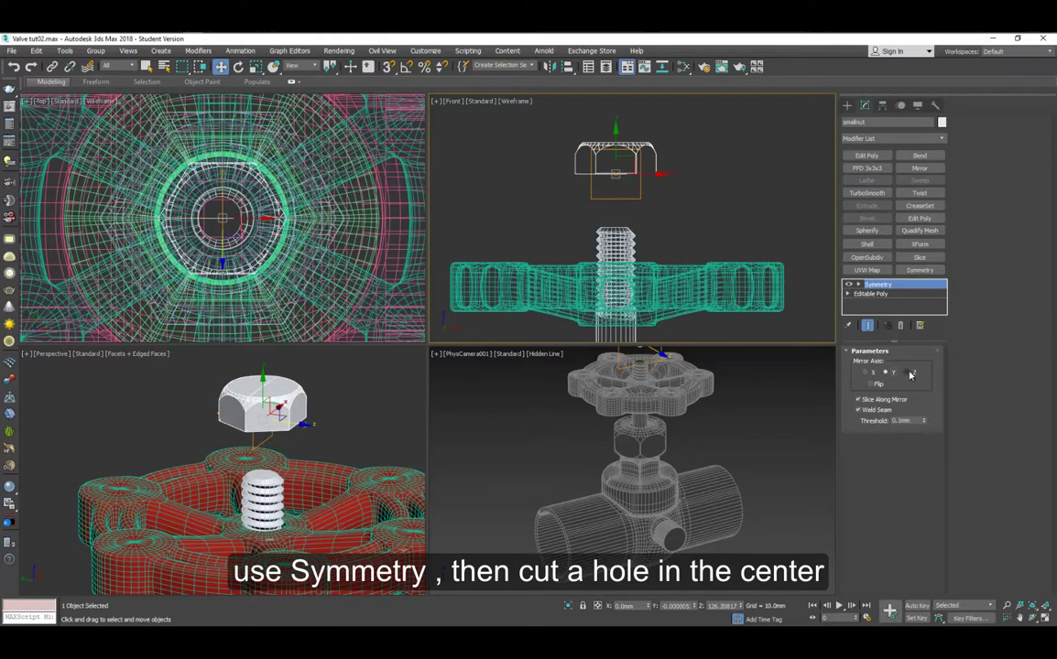
pyautogui.click(906, 372)
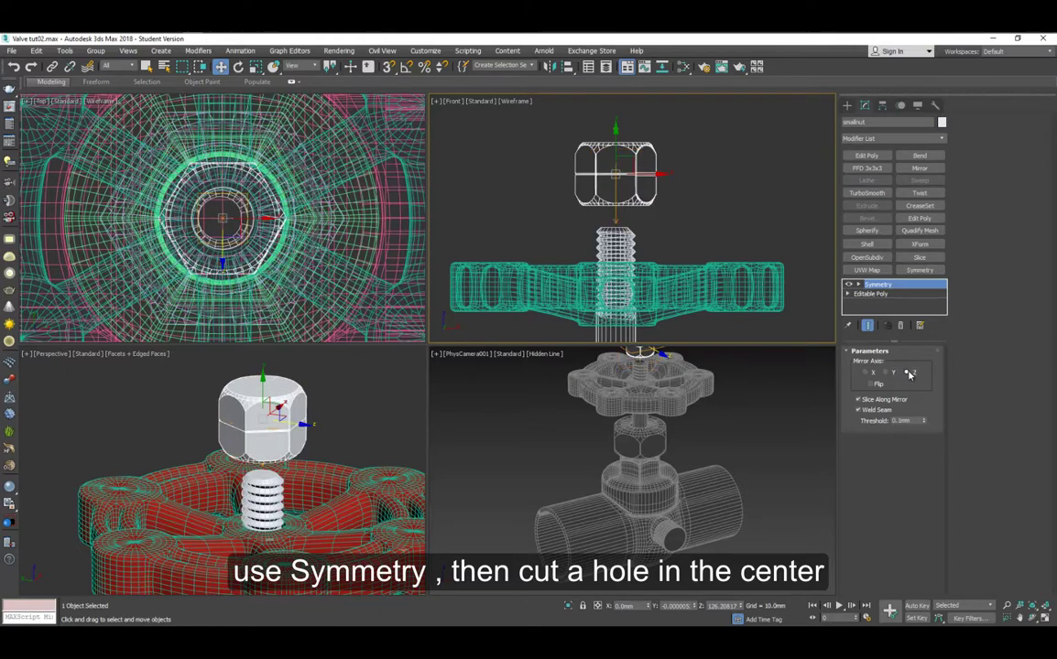
pyautogui.click(861, 286)
pyautogui.click(881, 294)
pyautogui.moveTo(616, 148); pyautogui.dragTo(616, 134)
pyautogui.click(877, 285)
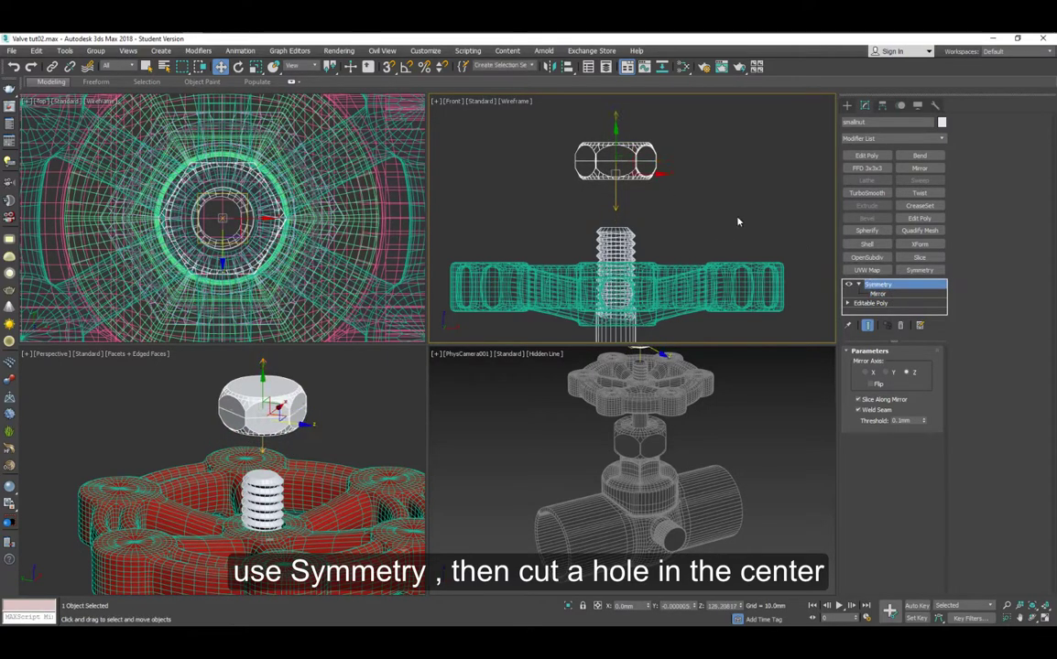
# Convert the small nut with its Symmetry modifier to an editable poly
pyautogui.rightClick(632, 156)
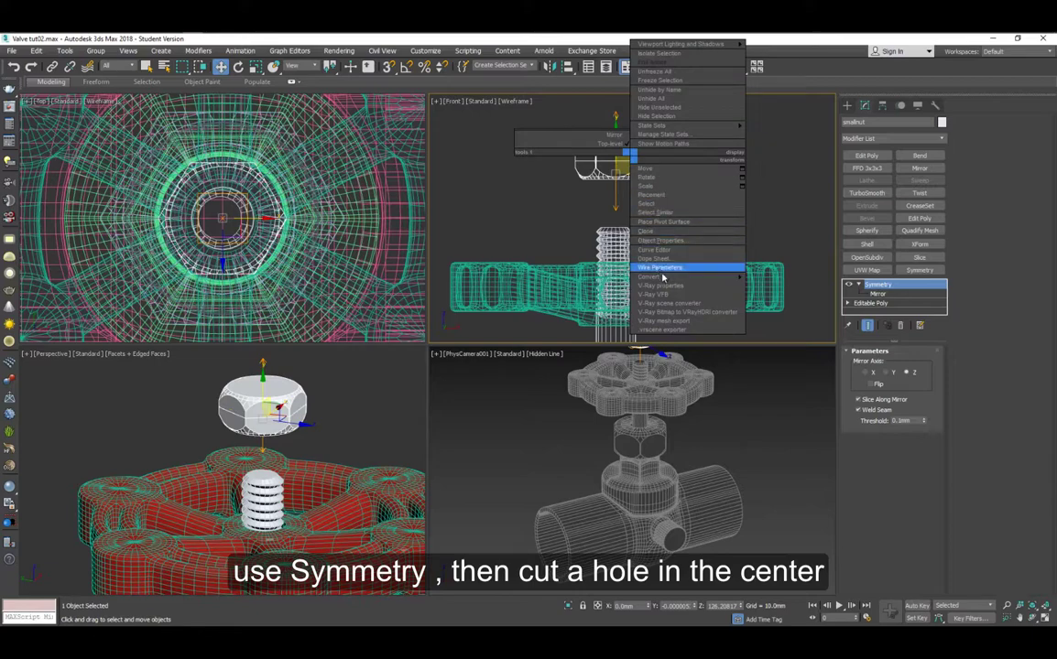
pyautogui.moveTo(738, 276)
pyautogui.click(767, 287)
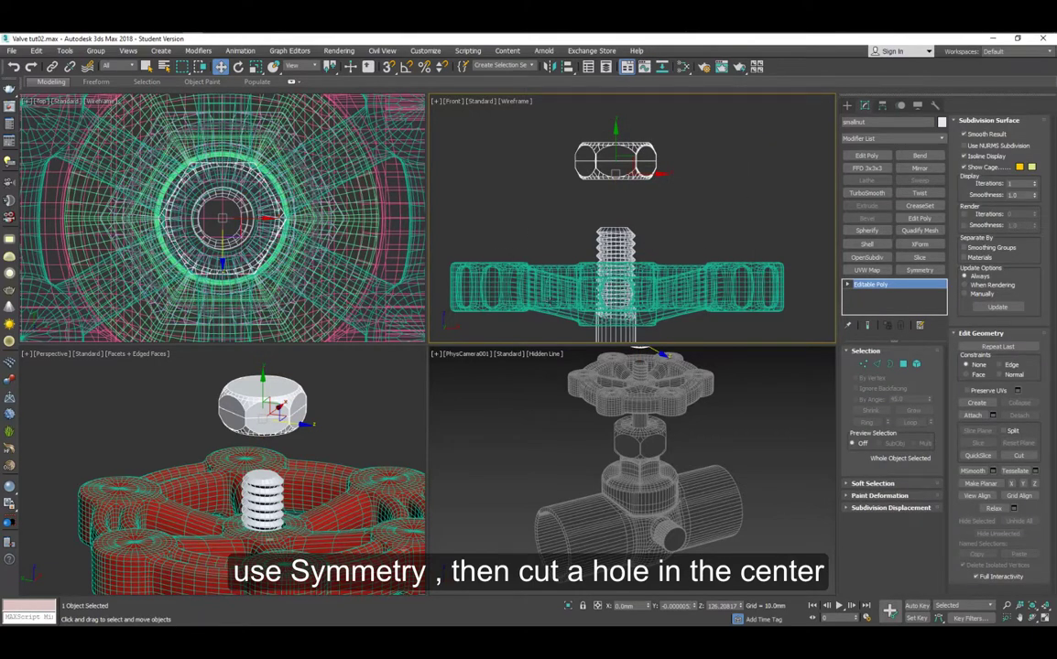
# Move the small nut down over the bolt's thread onto the handwheel's hub and scale it up slightly
pyautogui.moveTo(618, 135); pyautogui.dragTo(618, 234)
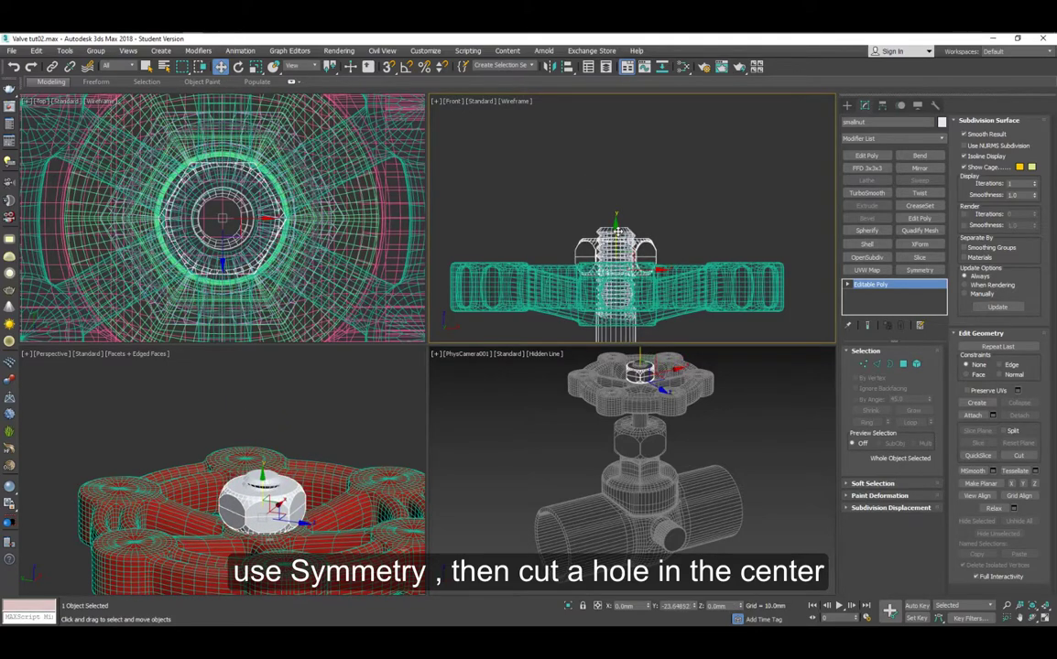
pyautogui.press('r')
pyautogui.scroll(-4, 634, 140)
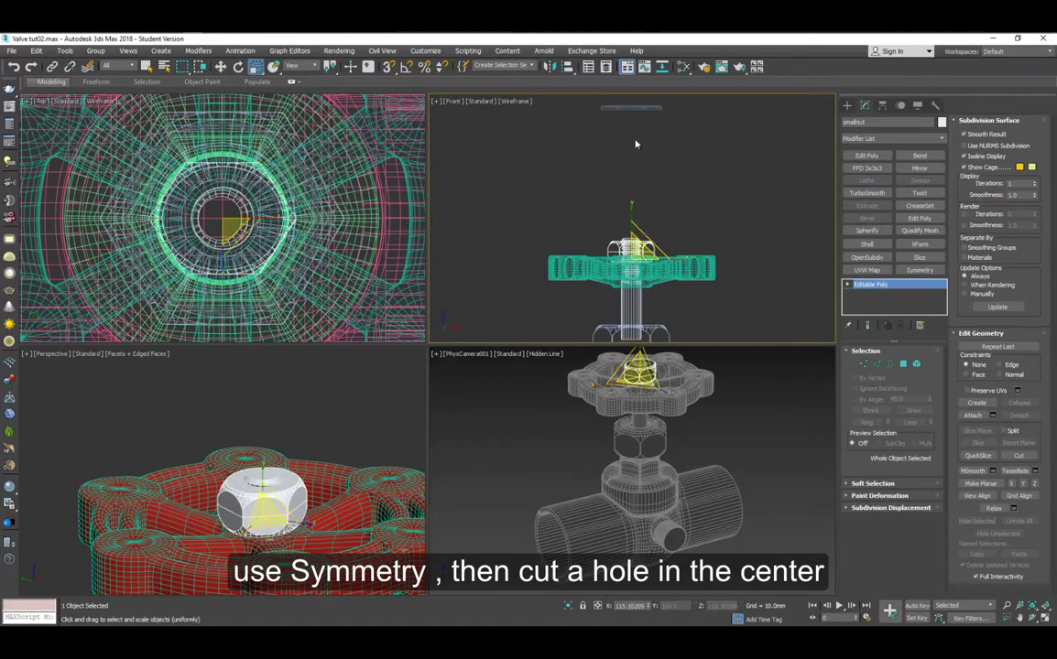
# Move the washer down onto the handwheel under the small nut and scale it to 118% in X and Y only
pyautogui.click(628, 108)
pyautogui.moveTo(631, 145); pyautogui.dragTo(628, 216, button='middle')
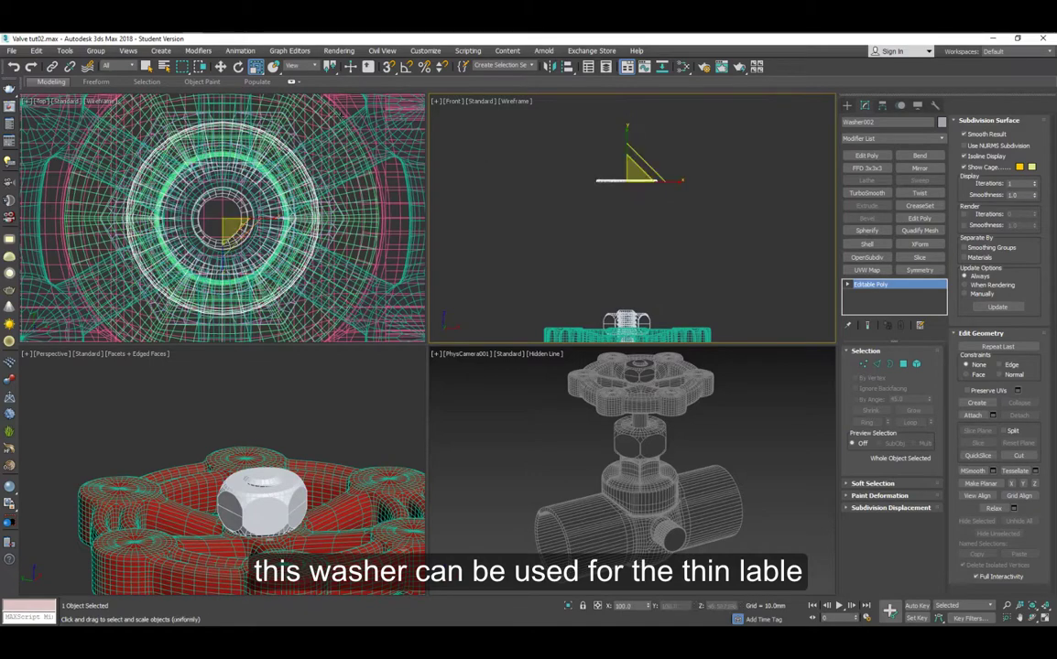
pyautogui.press('w')
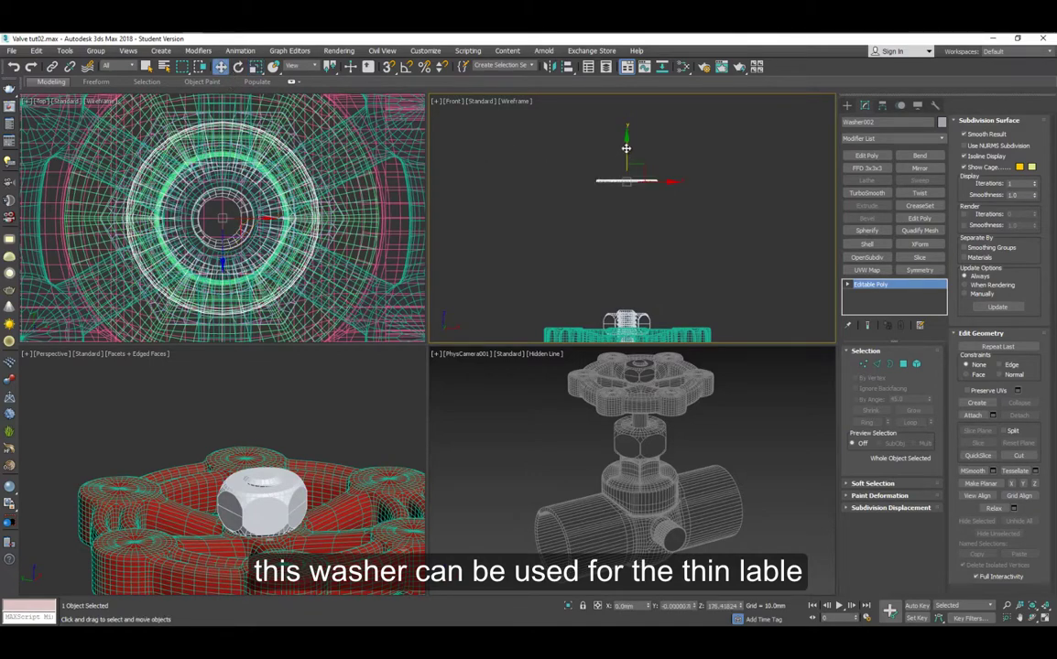
pyautogui.moveTo(627, 148); pyautogui.dragTo(611, 295)
pyautogui.press('r')
pyautogui.moveTo(236, 200); pyautogui.dragTo(247, 194)
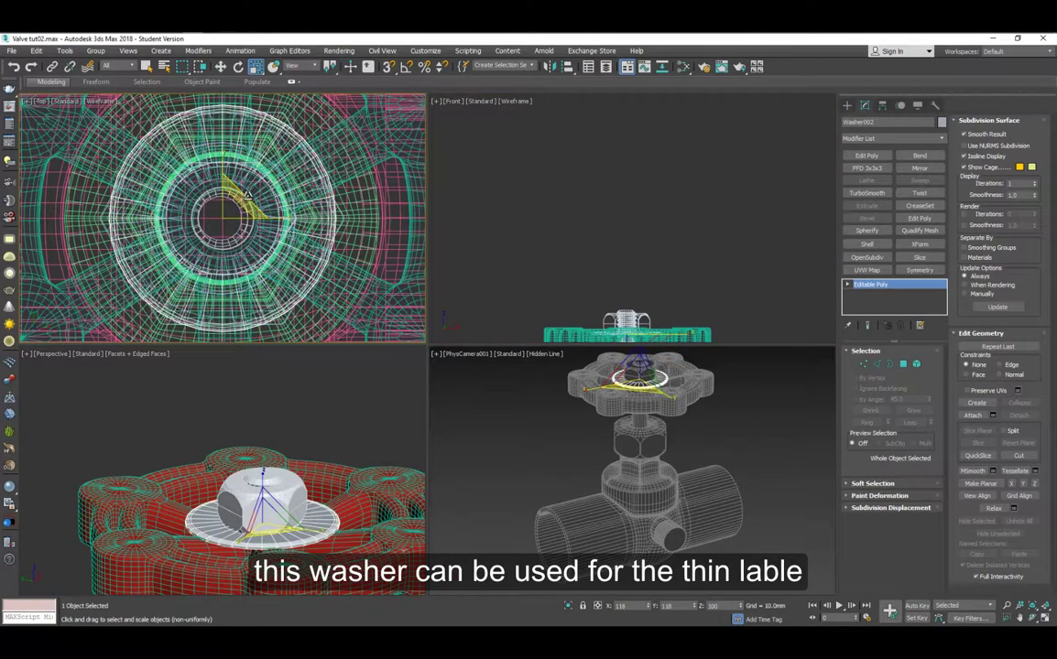
pyautogui.press('w')
pyautogui.click(541, 244)
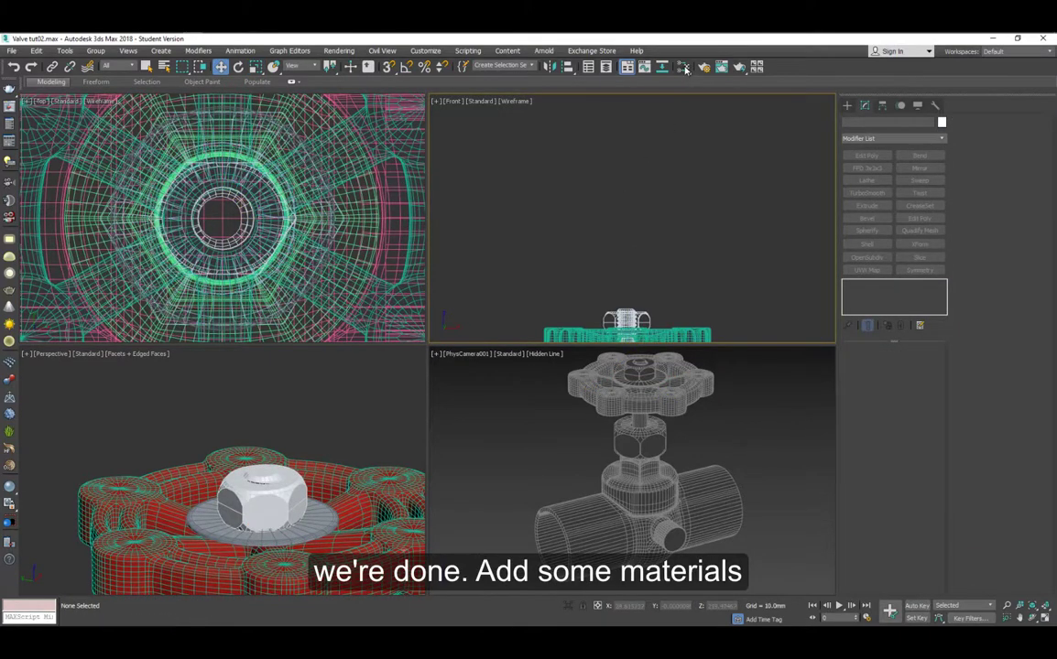
# Open the Slate Material Editor, enlarge the red plastic material's preview and move its node clear of the Brass node
pyautogui.click(683, 68)
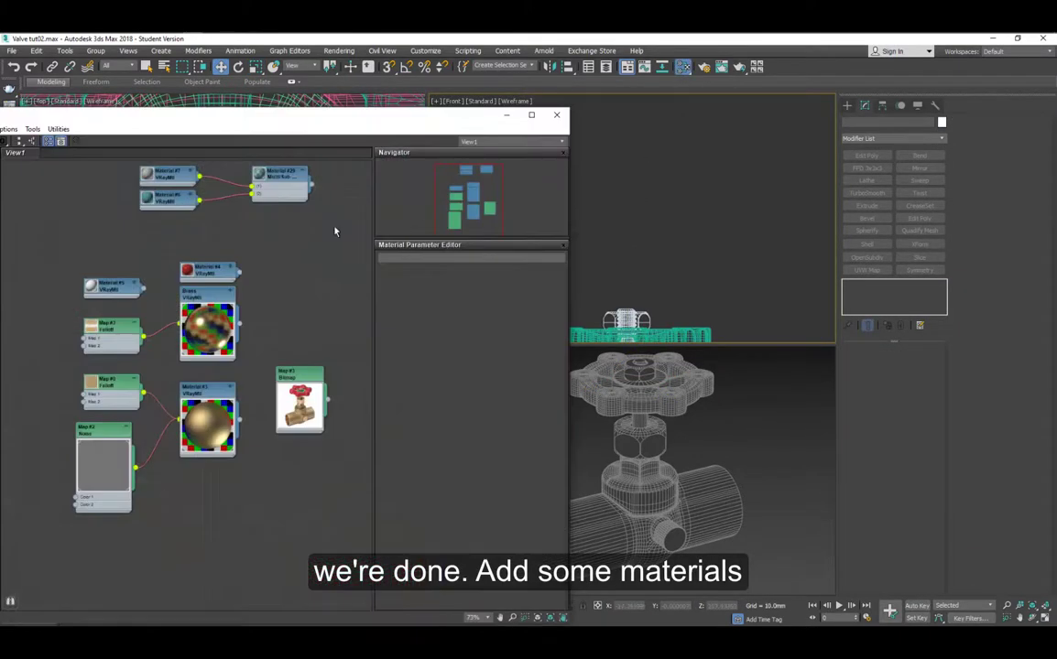
pyautogui.moveTo(238, 120); pyautogui.dragTo(451, 92)
pyautogui.doubleClick(417, 246)
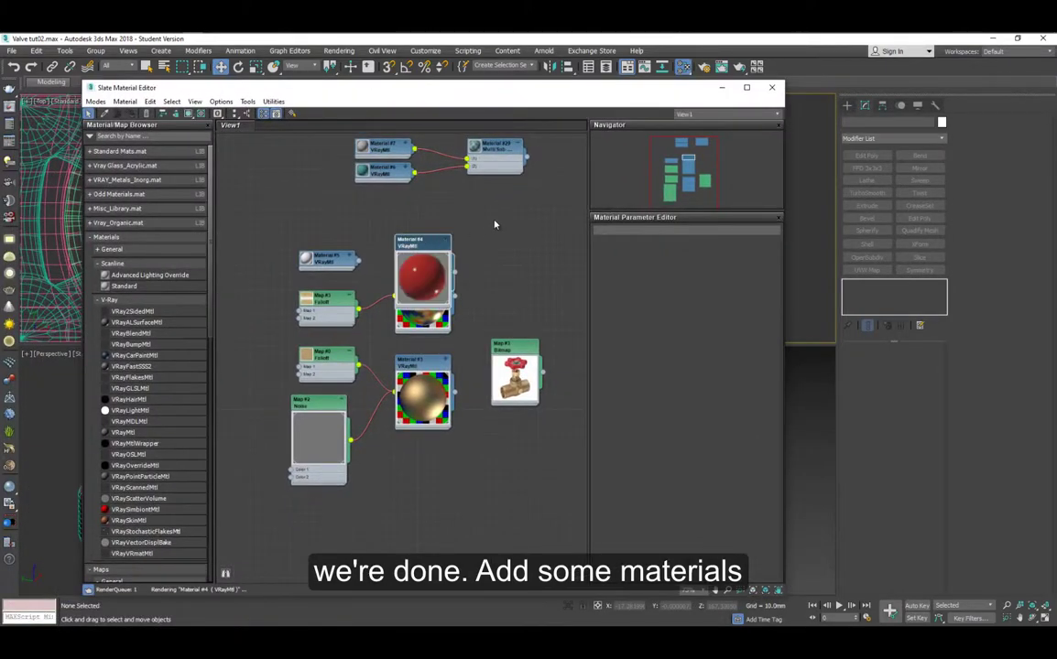
pyautogui.moveTo(423, 266); pyautogui.dragTo(495, 242)
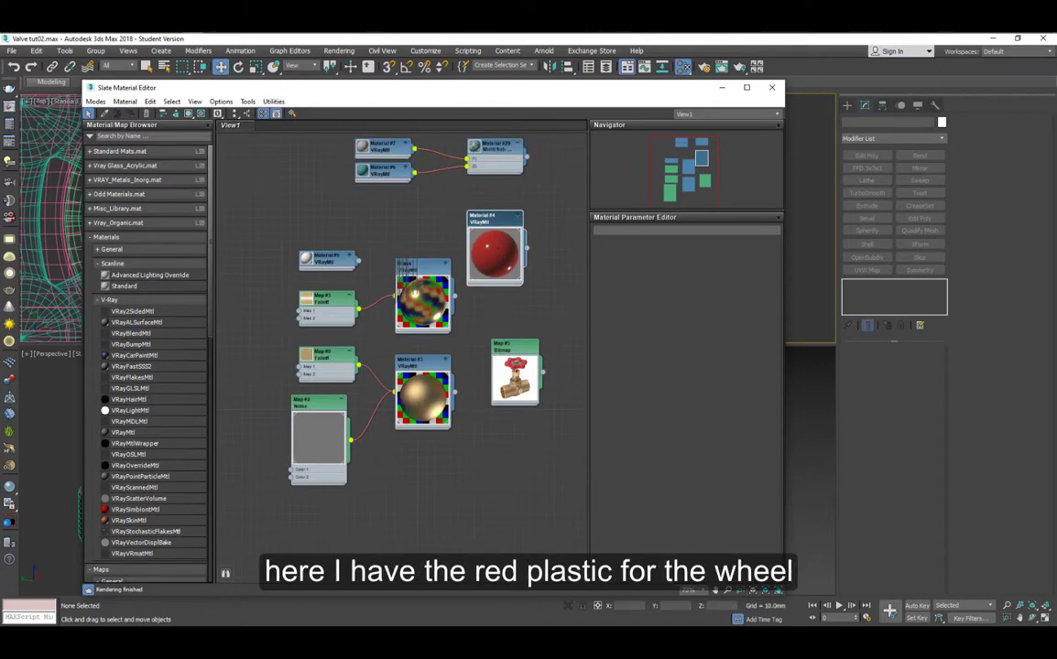
# Check the rough brass surface in the reference photo and open the parameters of the Noise map feeding the brass material
pyautogui.moveTo(0, 139); pyautogui.dragTo(252, 127)
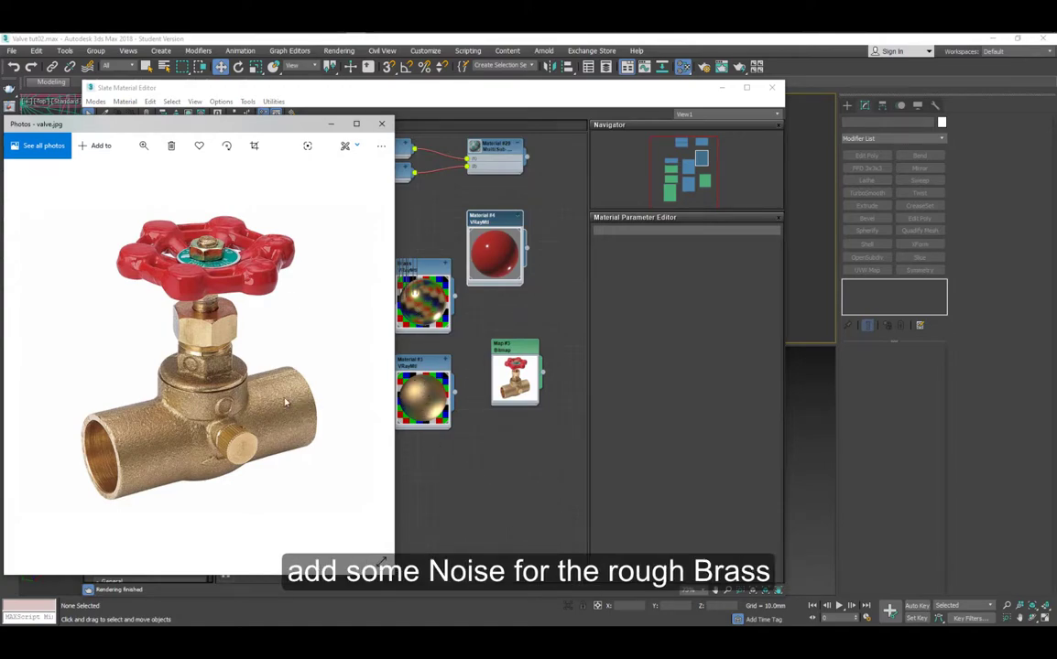
pyautogui.click(331, 124)
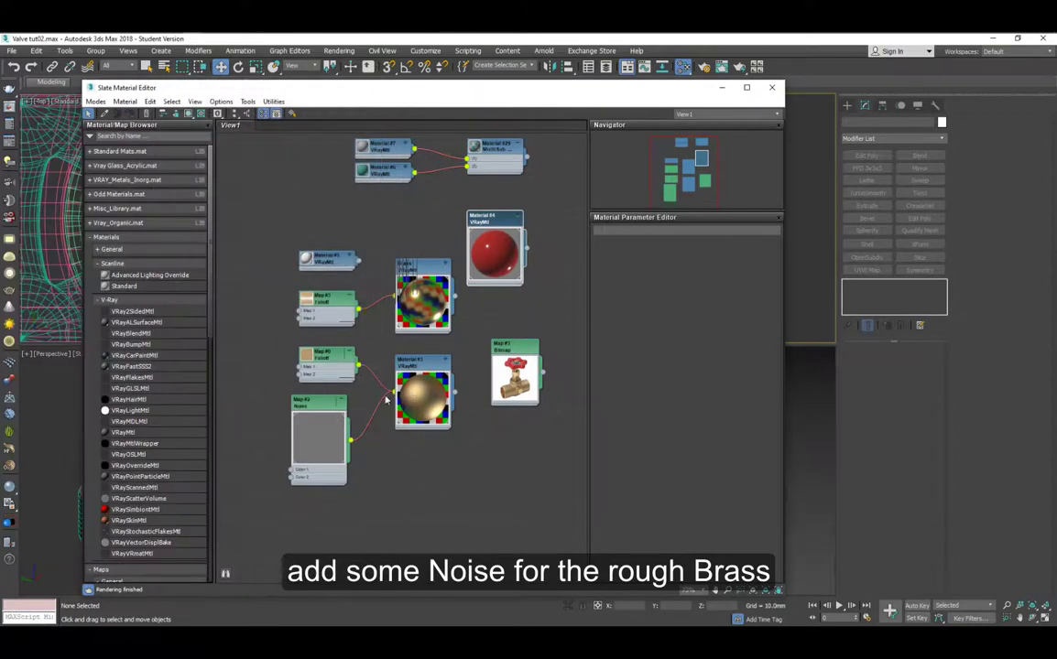
pyautogui.doubleClick(325, 410)
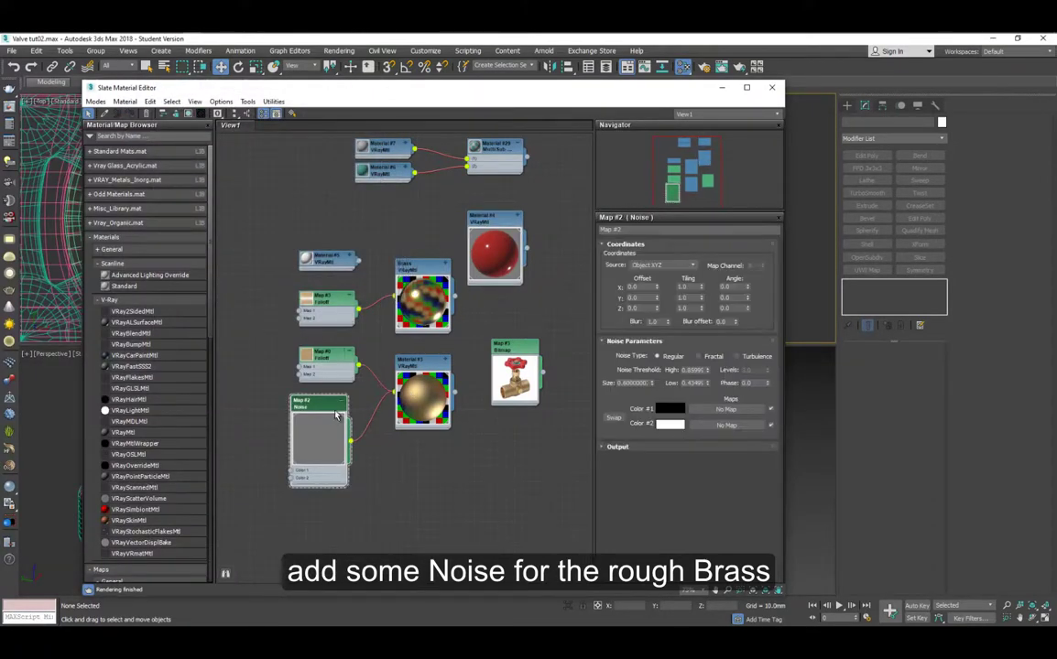